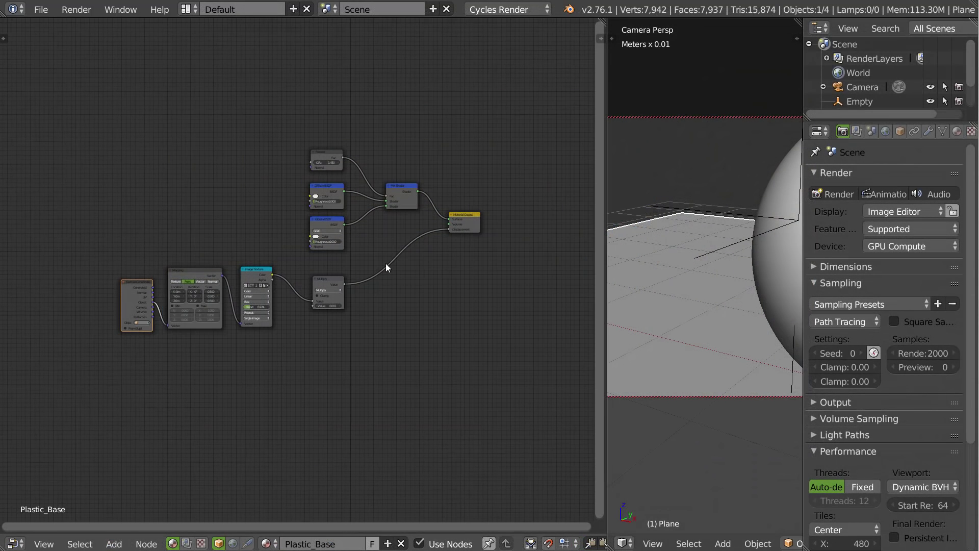
Show the plane's material properties and nudge the Multiply node slightly in the node tree
middle_click_drag(352, 270, 387, 243)
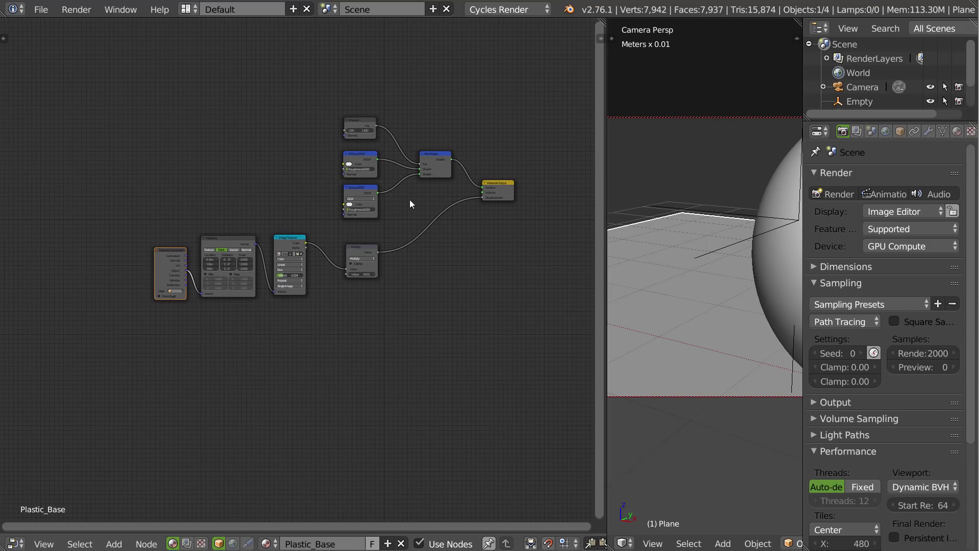
scroll(410, 209, "up", 2)
middle_click_drag(415, 209, 394, 250)
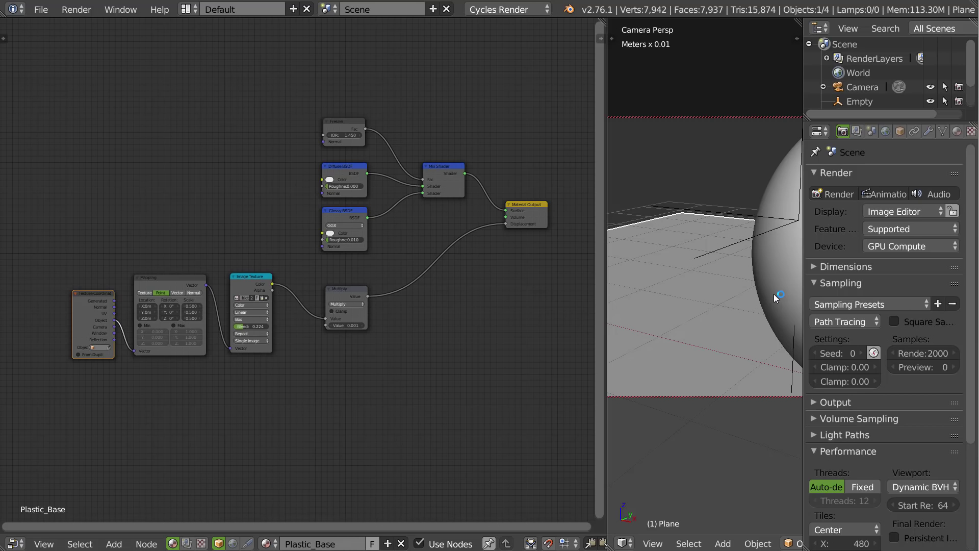
left_click(961, 133)
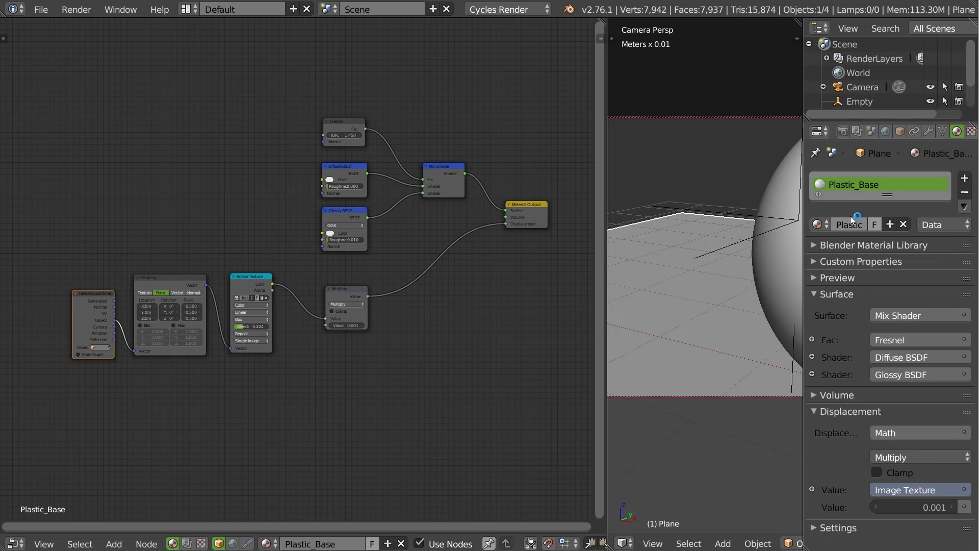
scroll(408, 281, "down", 1, "shift")
left_click(344, 289)
left_click_drag(350, 283, 345, 282)
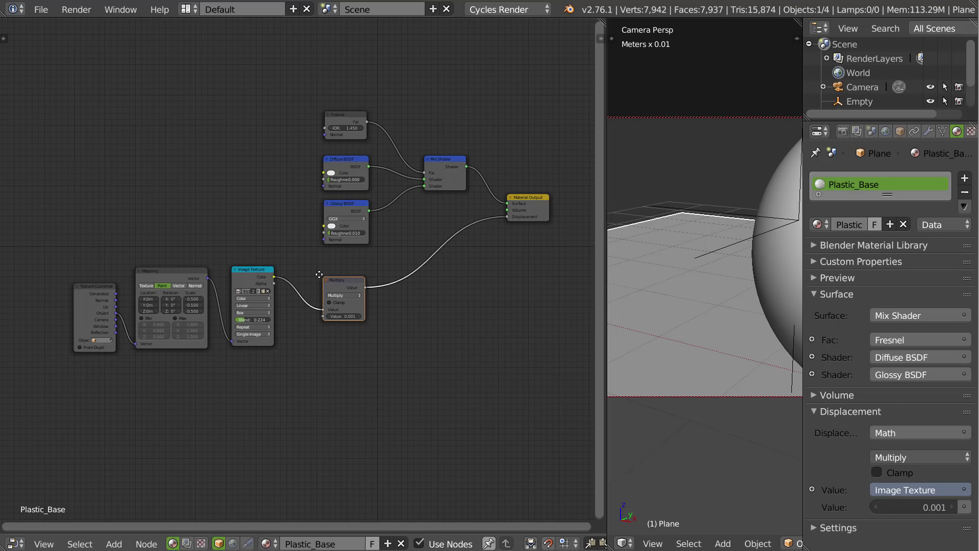
Combine all nodes of the Plastic_Base material except the Material Output into one node group
middle_click_drag(311, 275, 311, 299)
left_click_drag(492, 105, 60, 439)
middle_click_drag(366, 277, 366, 280)
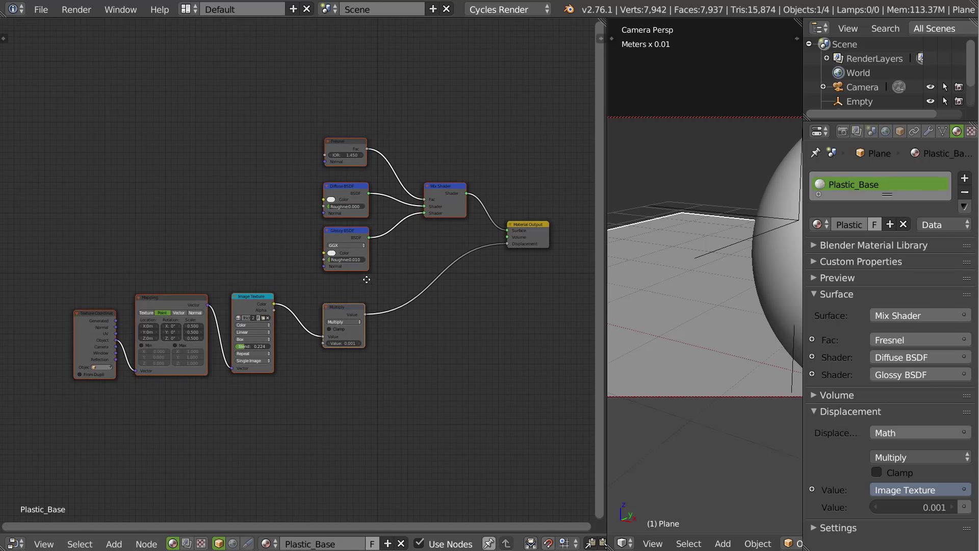
key("ctrl+g")
middle_click_drag(306, 312, 311, 235)
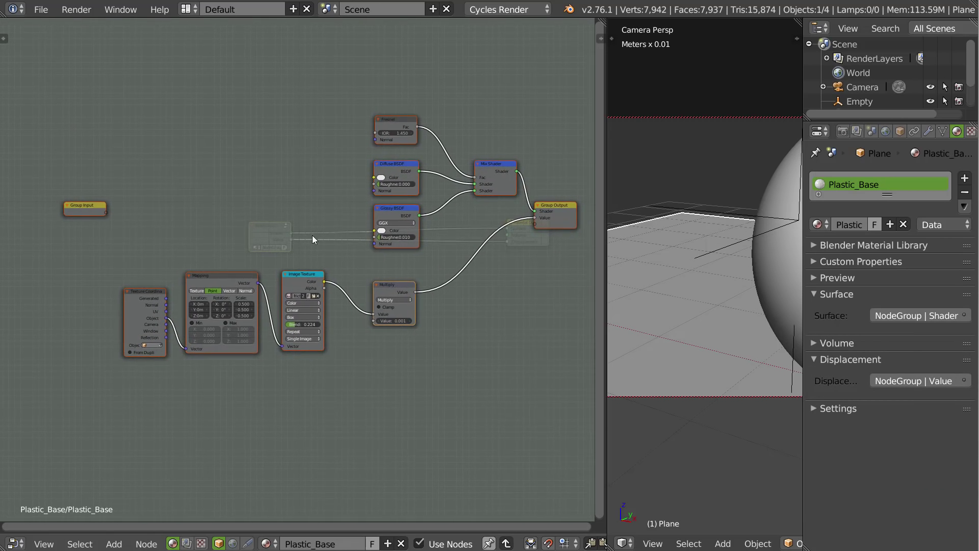
Switch between the parent tree and the group's contents, slightly repositioning the Group Output and Group Input nodes, and finish in the parent tree
left_click(505, 543)
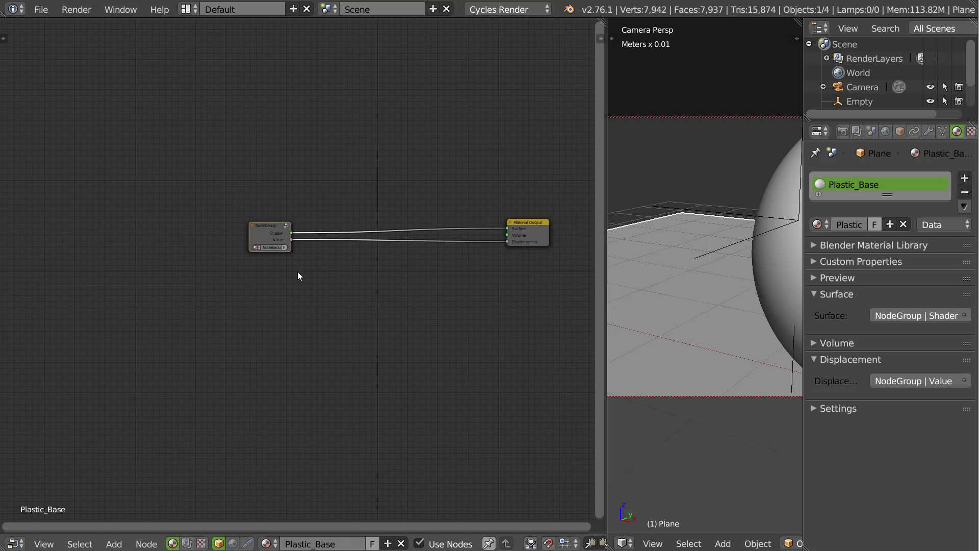
key("Tab")
key("Tab")
key("Tab")
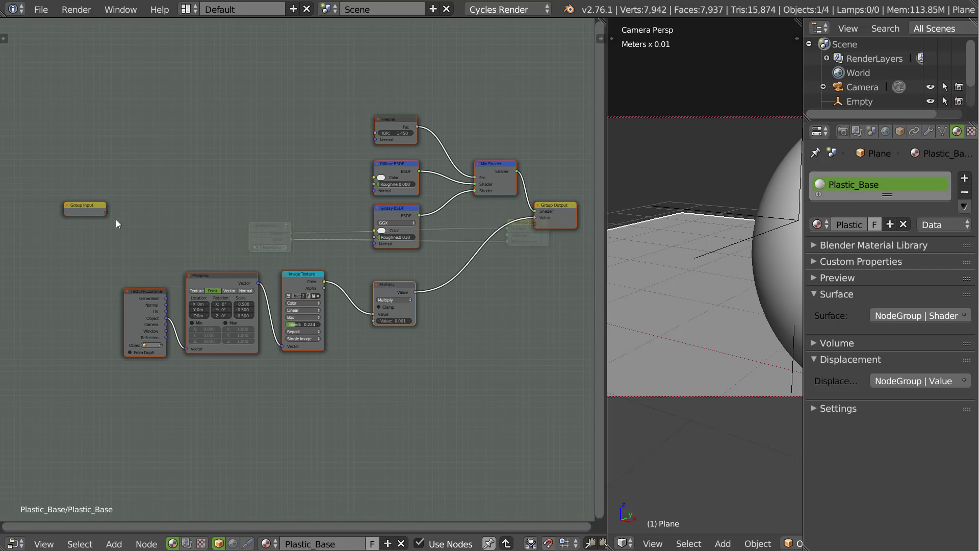
left_click_drag(559, 213, 559, 219)
key("Tab")
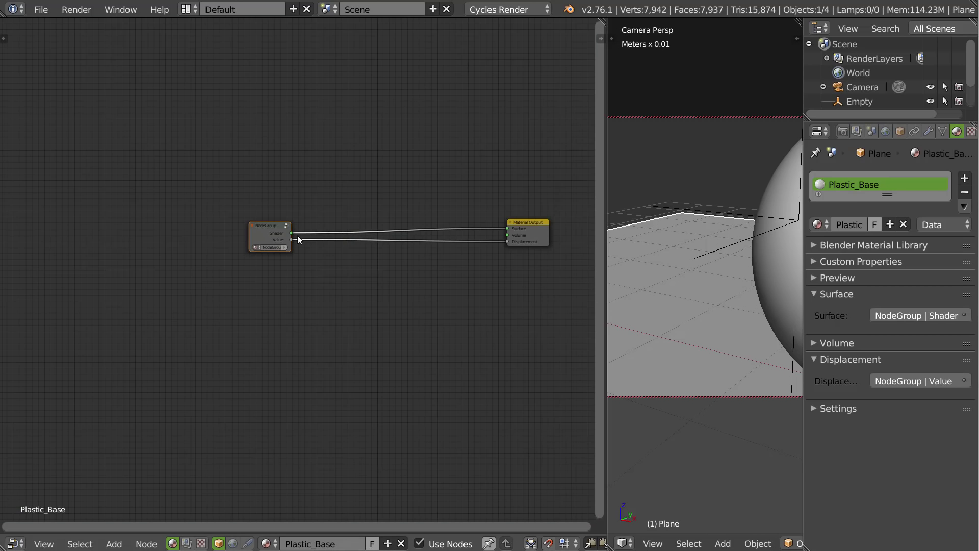
key("Tab")
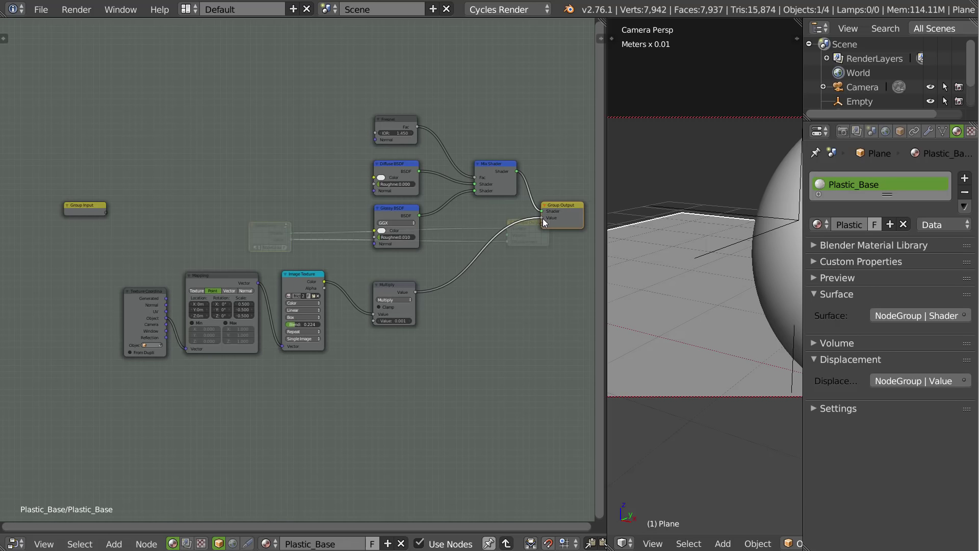
left_click_drag(84, 207, 68, 217)
key("Tab")
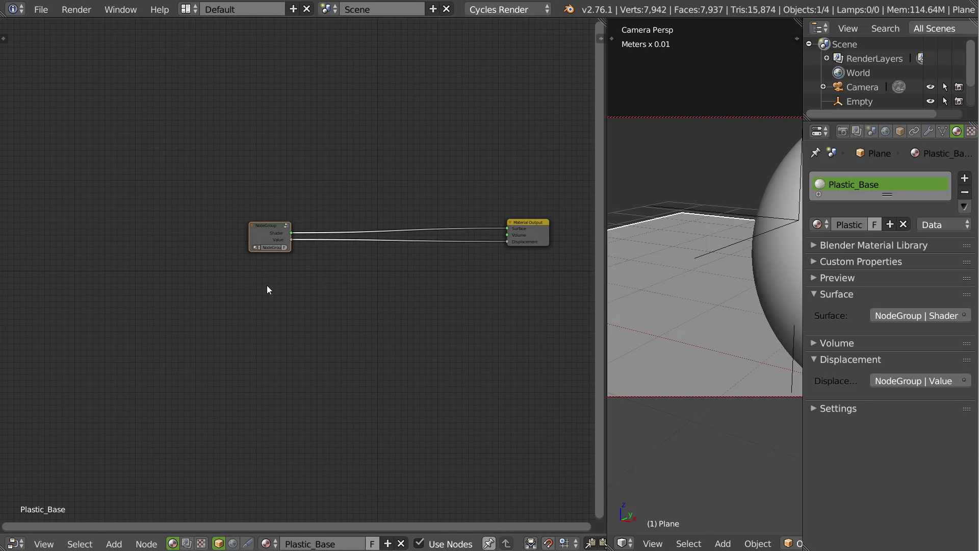
Expose the Diffuse BSDF's Color as a group input and return to the parent tree
key("Tab")
middle_click_drag(203, 210, 226, 209)
left_click_drag(441, 164, 103, 219)
key("Tab")
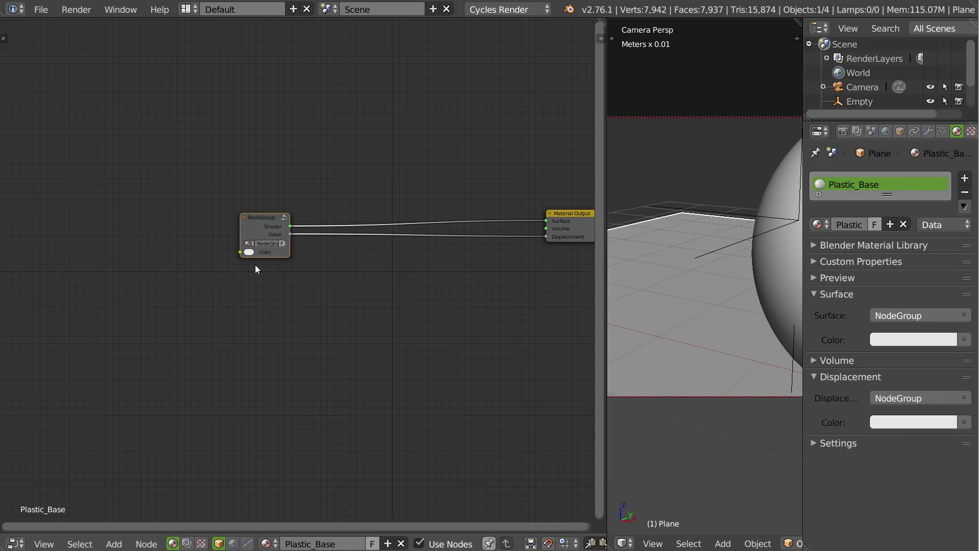
Expose the Glossy BSDF's Color as a second group input and return to the parent tree
key("Tab")
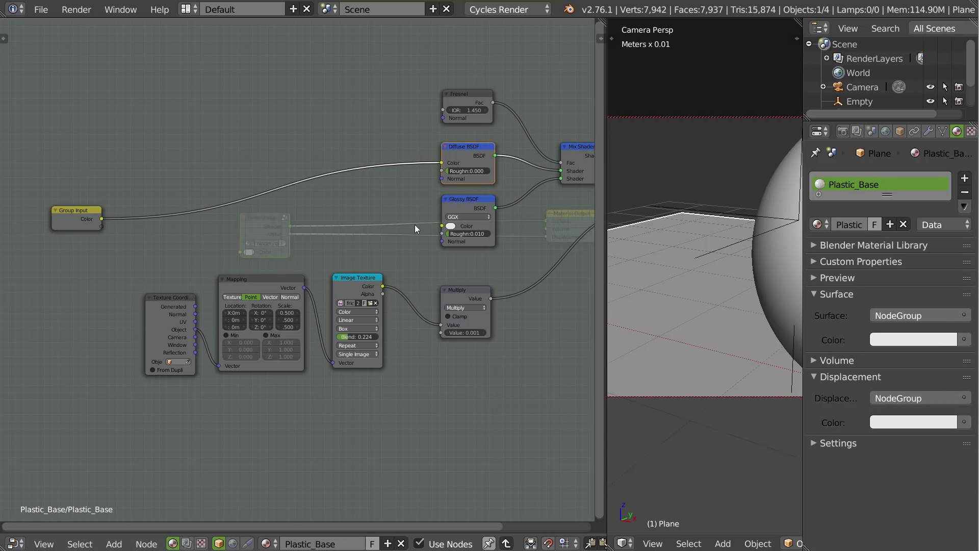
left_click_drag(442, 227, 104, 228)
left_click_drag(440, 225, 104, 230)
key("Tab")
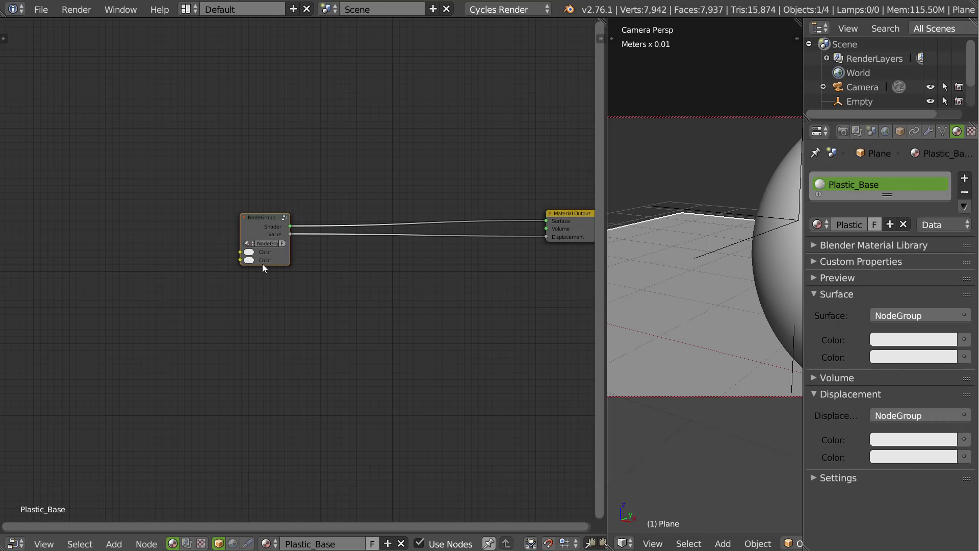
Show the node group's interface properties inside the group and extend the node editor over the 3D viewport area
key("Tab")
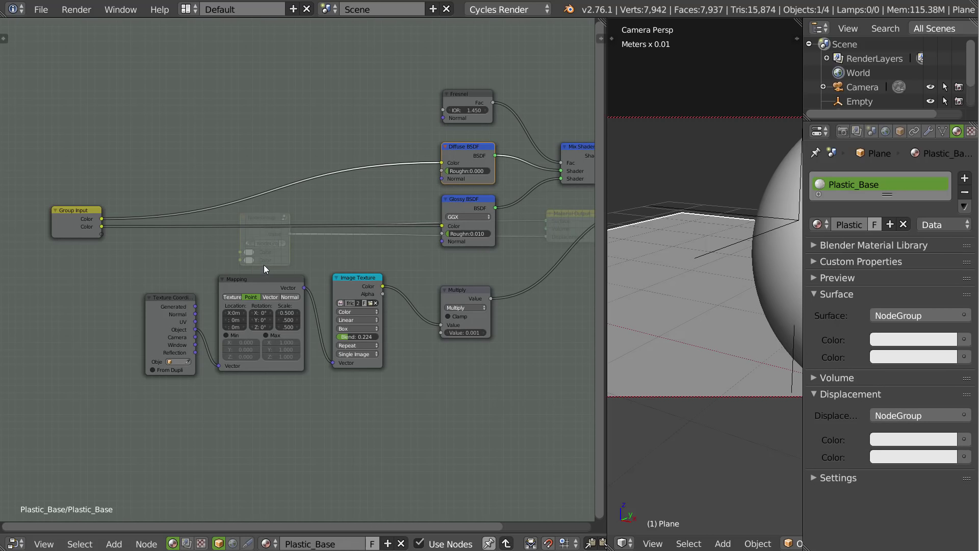
key("n")
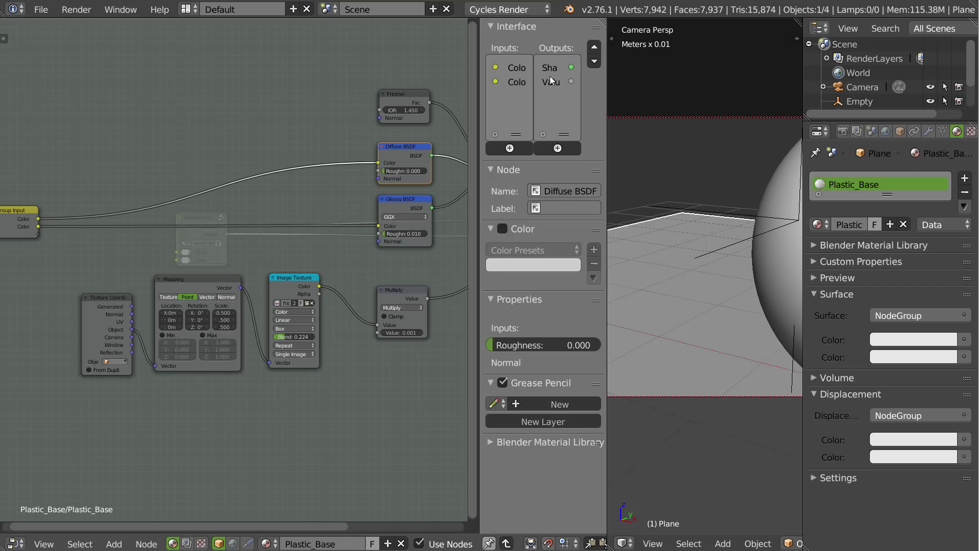
left_click_drag(482, 97, 449, 97)
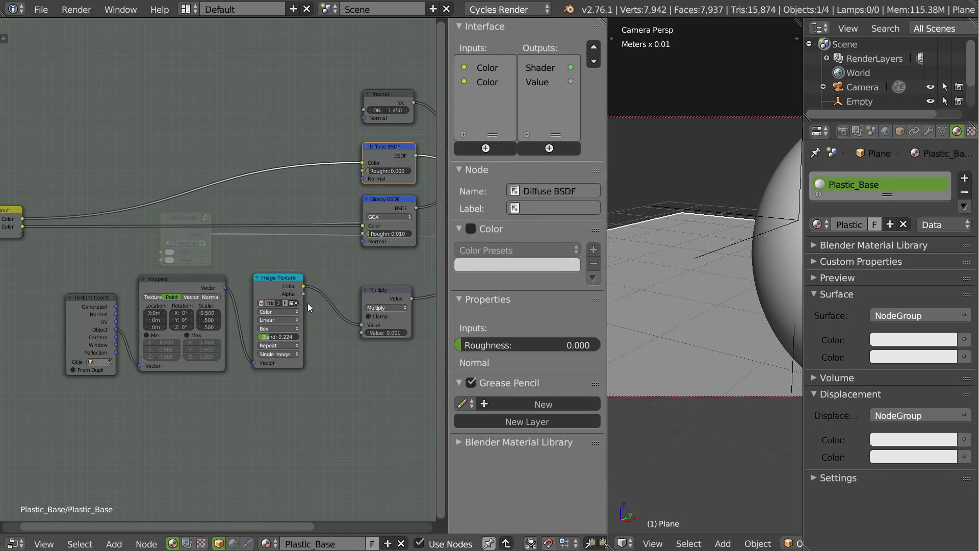
left_click(755, 258)
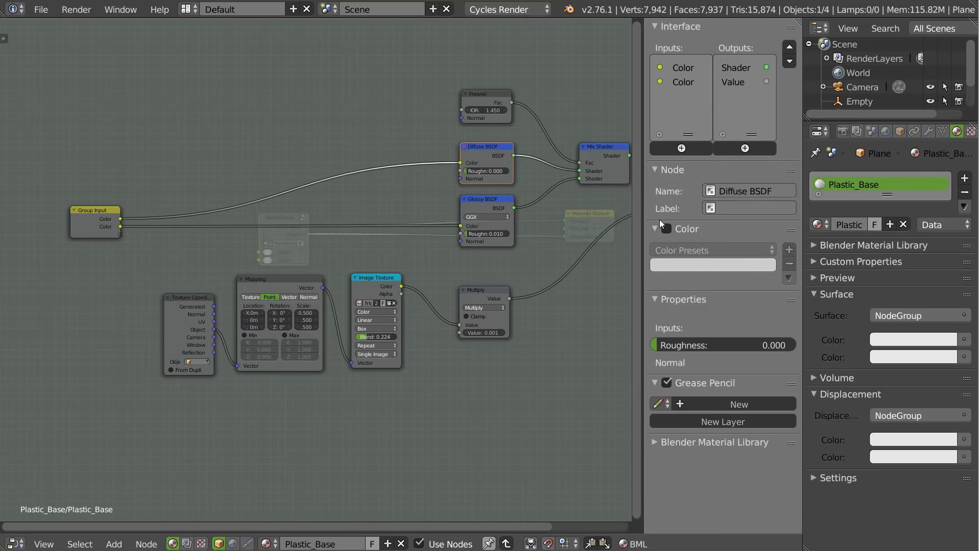
Rename the group's second Color input to Specular Color
left_click(683, 67)
left_click(740, 67)
left_click(734, 82)
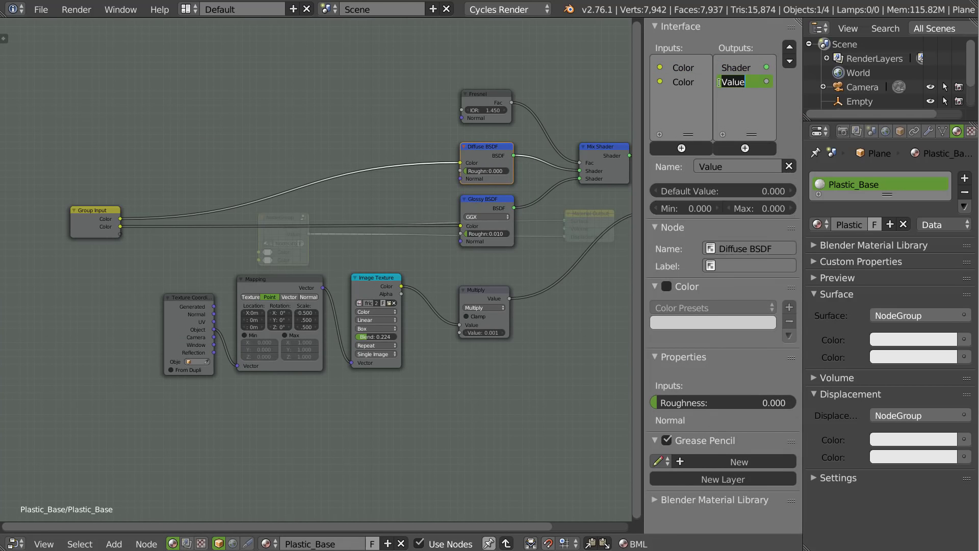
left_click(685, 71)
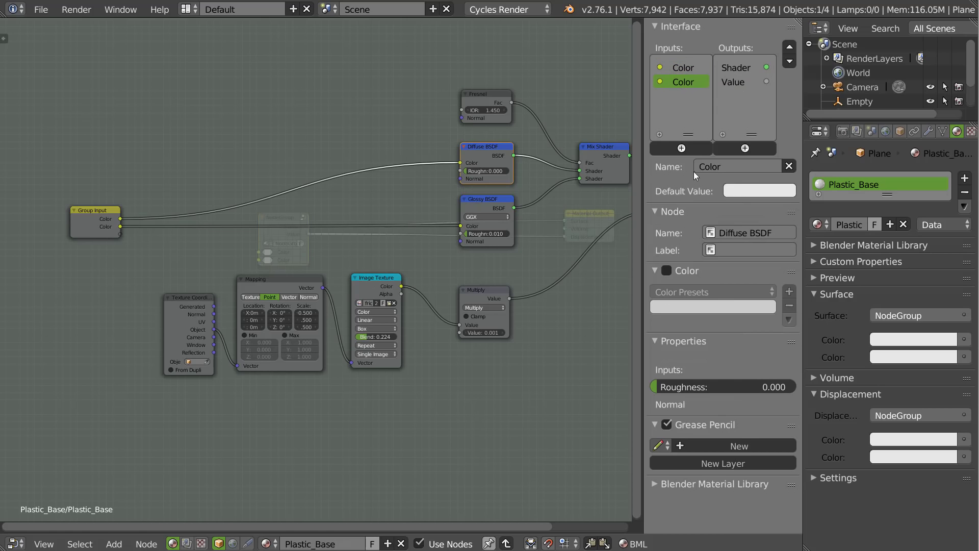
left_click(724, 166)
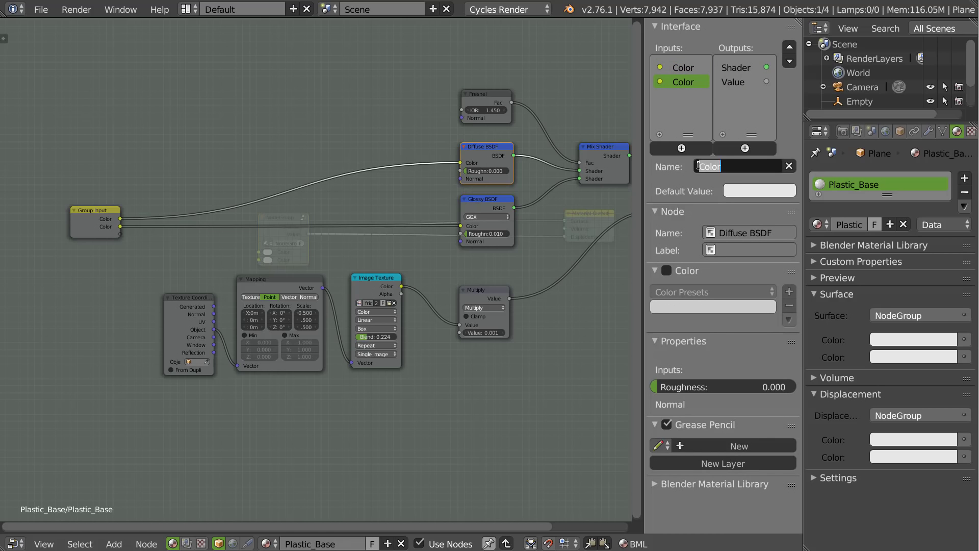
type("Specual")
key("BackSpace")
key("BackSpace")
type("lar")
key("Return")
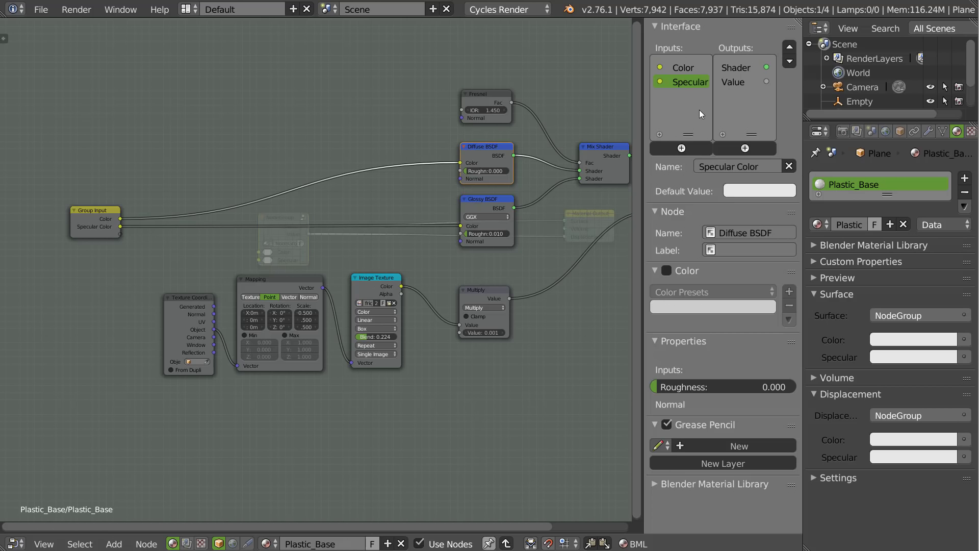
Return to the parent tree and widen the group node so its input names fit
key("Tab")
scroll(289, 267, "up", 4)
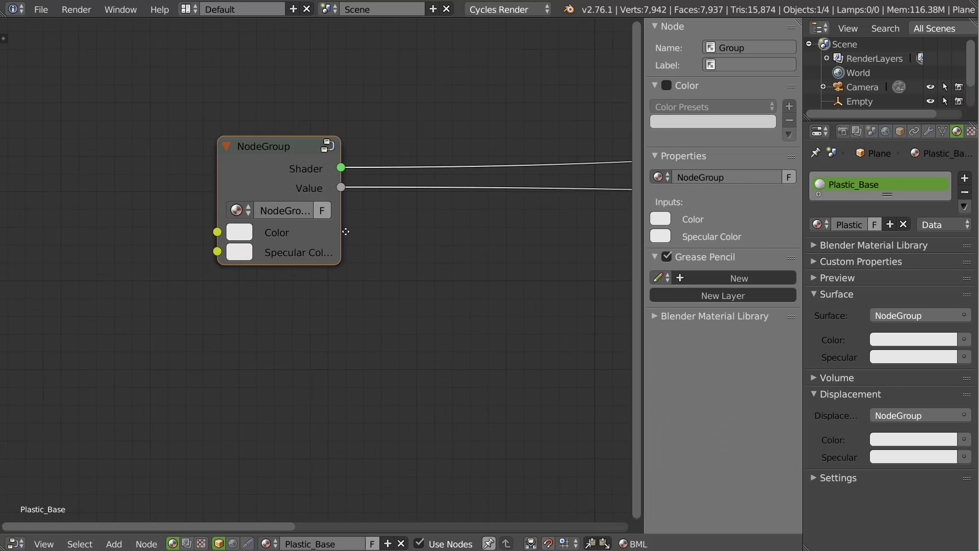
left_click_drag(335, 229, 389, 234)
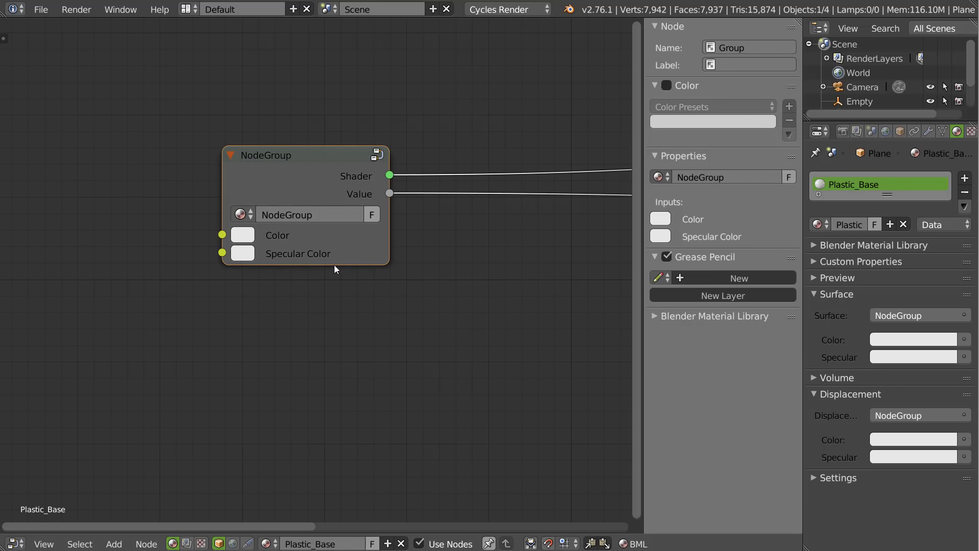
Enter the node group and expose the Fresnel node's IOR as a group input
key("Tab")
scroll(386, 233, "down", 3)
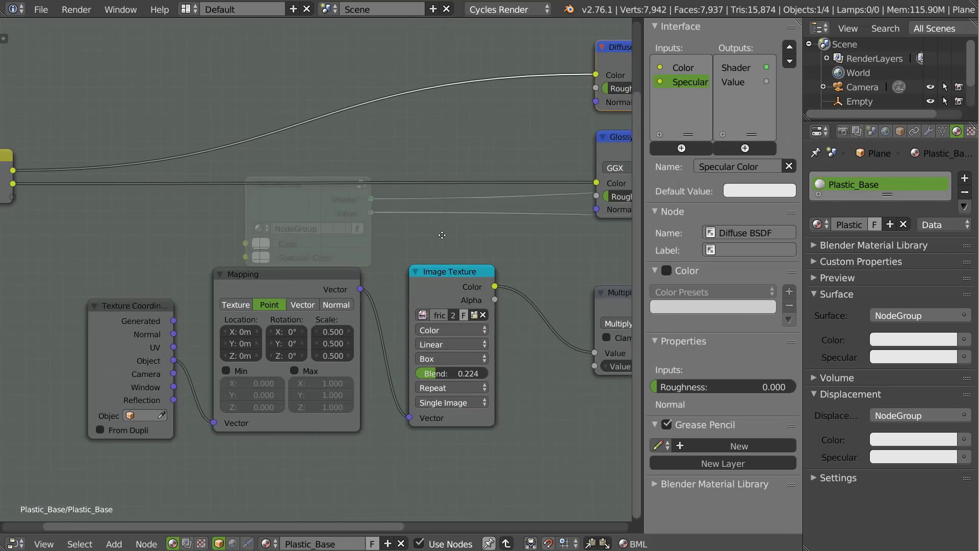
middle_click_drag(404, 261, 407, 257)
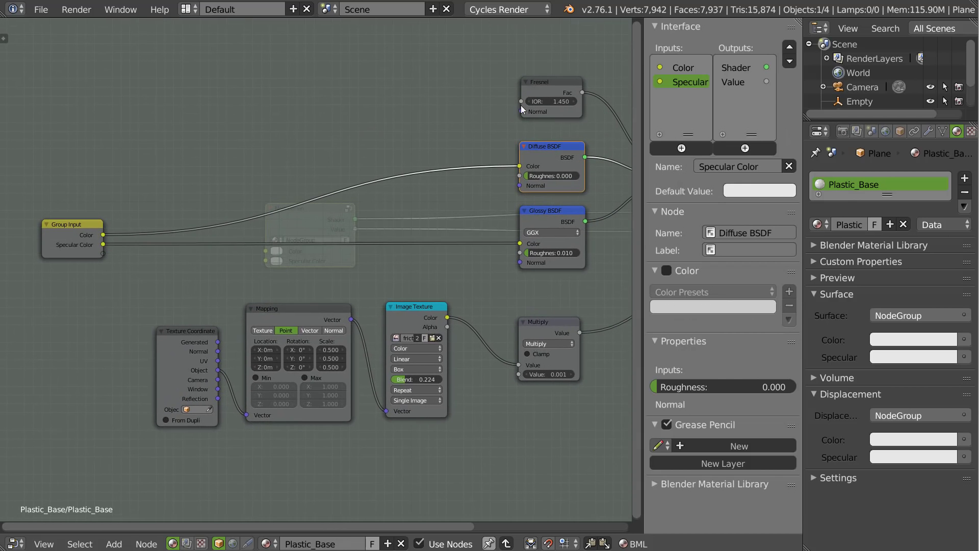
left_click_drag(521, 101, 89, 261)
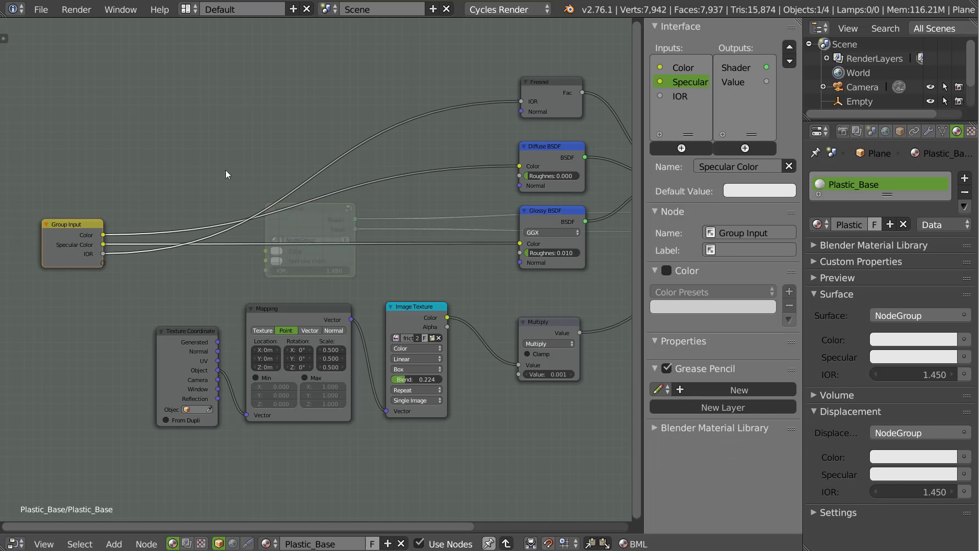
Rename the IOR group input to Fresnel
left_click(679, 96)
left_click(724, 166)
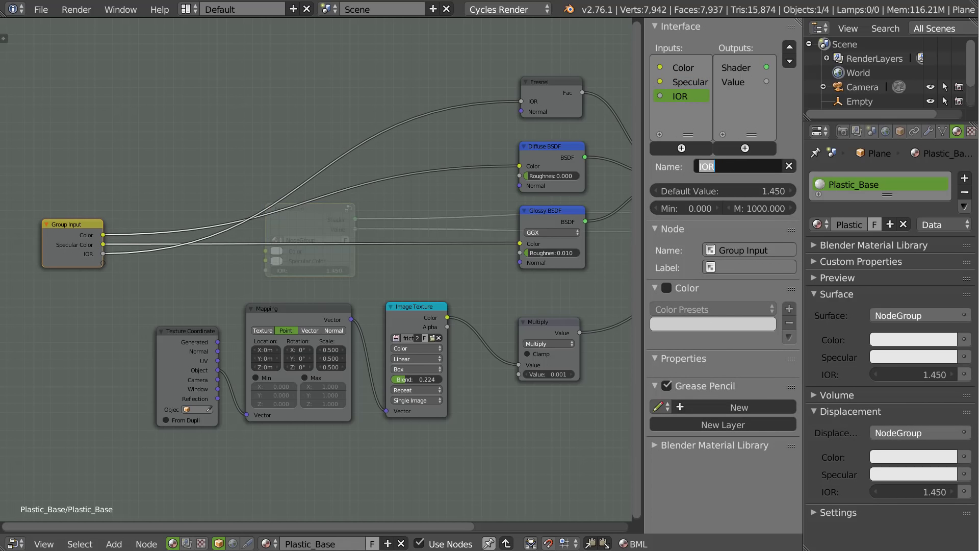
type("Fresnel")
key("BackSpace")
type("ml")
key("BackSpace")
key("BackSpace")
type("l")
key("Return")
Expose the Multiply node's second Value as a group input and name it Bump
middle_click_drag(461, 256, 441, 196)
left_click_drag(497, 316, 83, 204)
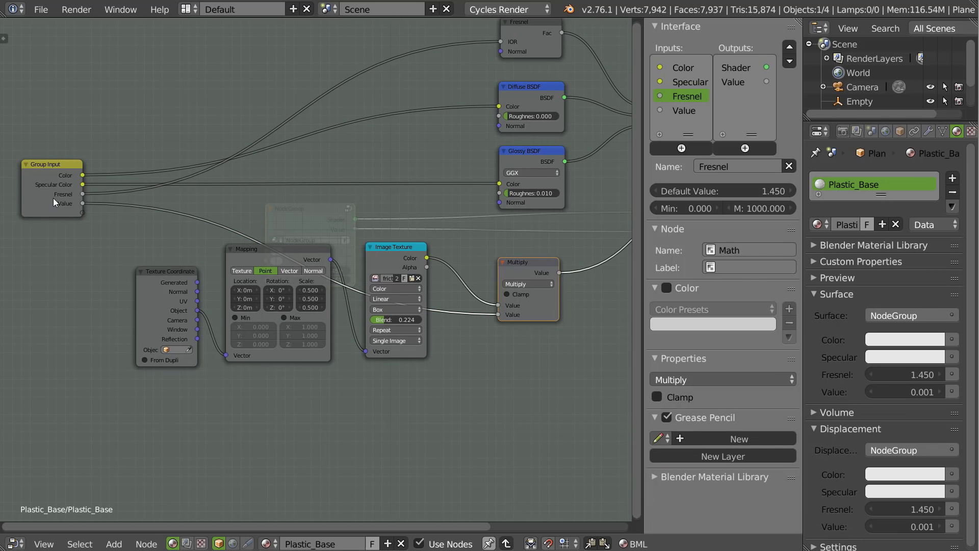
left_click(683, 110)
left_click(737, 167)
type("Bump")
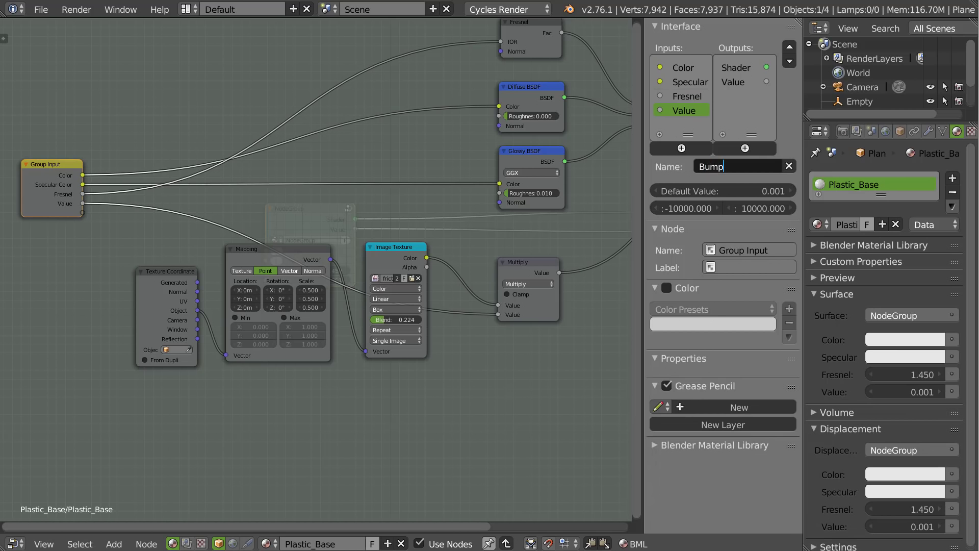
key("Return")
Expose the Glossy BSDF's Roughness as a group input and name it Specular Roughness
middle_click_drag(423, 146, 471, 195)
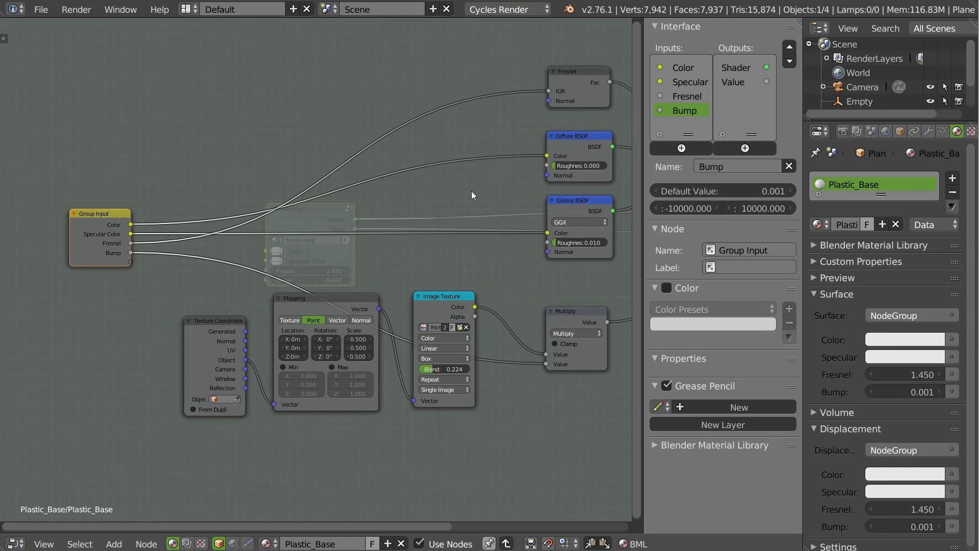
left_click_drag(548, 243, 131, 262)
left_click(678, 127)
left_click(727, 166)
key("Home")
type("Specular")
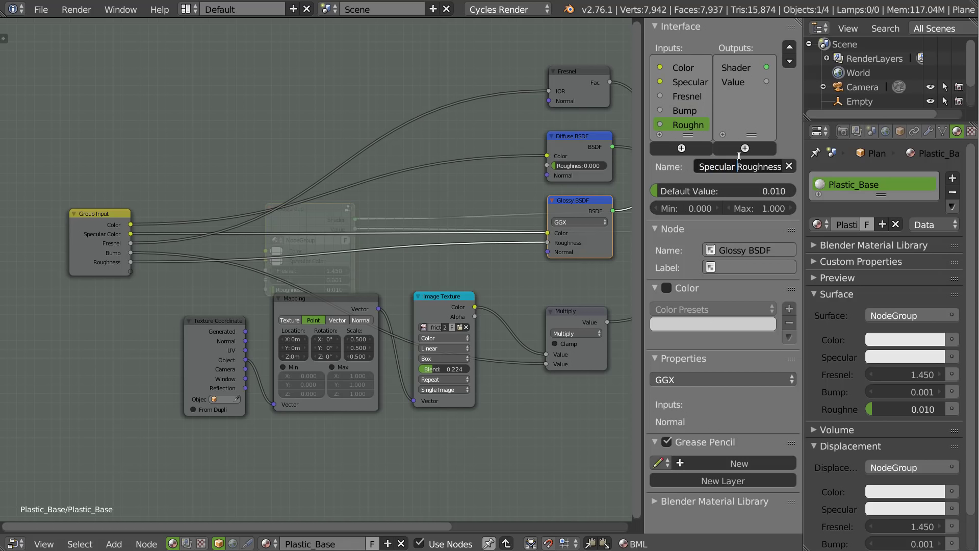
key("Return")
Check the group node in the parent tree, and in the group's interface move Specular Roughness up directly below Specular Color
key("Tab")
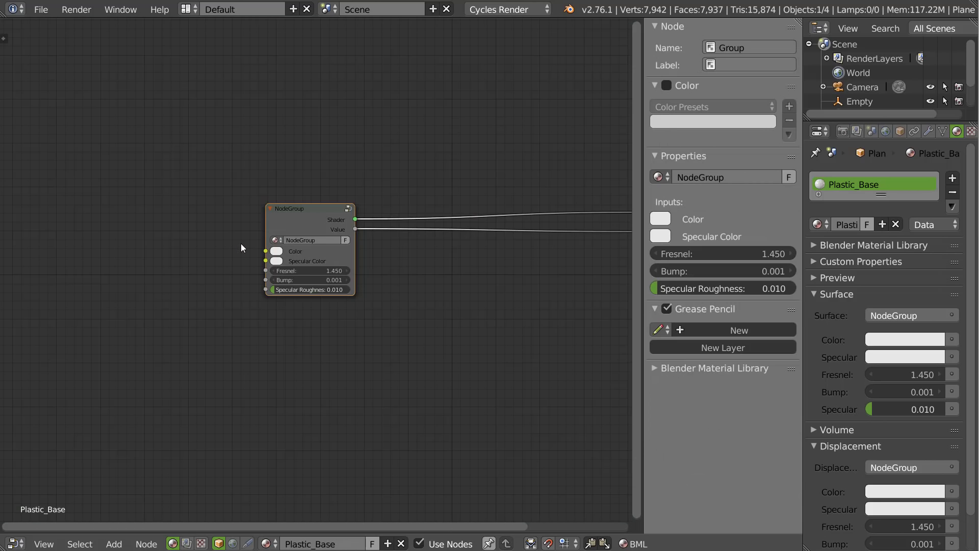
scroll(287, 302, "up", 4)
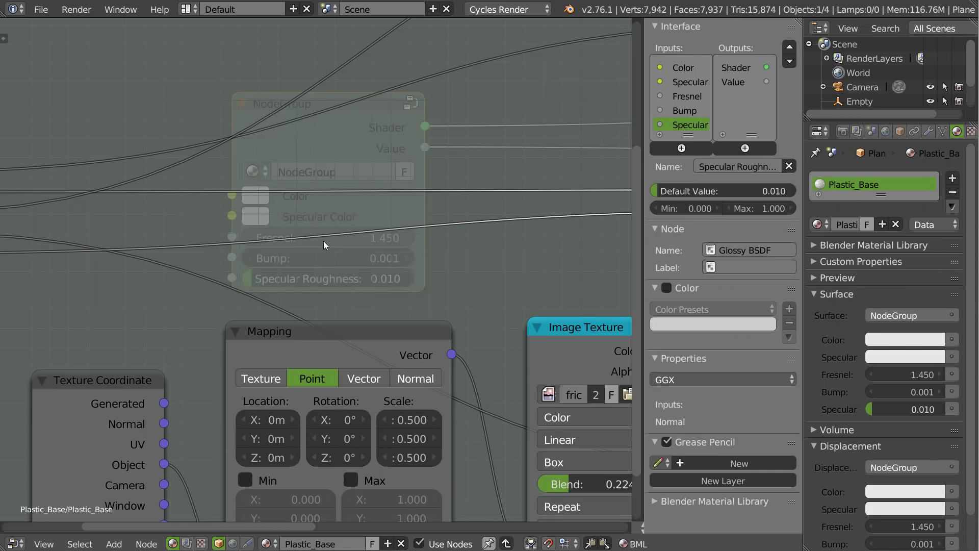
key("Tab")
left_click(790, 47)
left_click(790, 47)
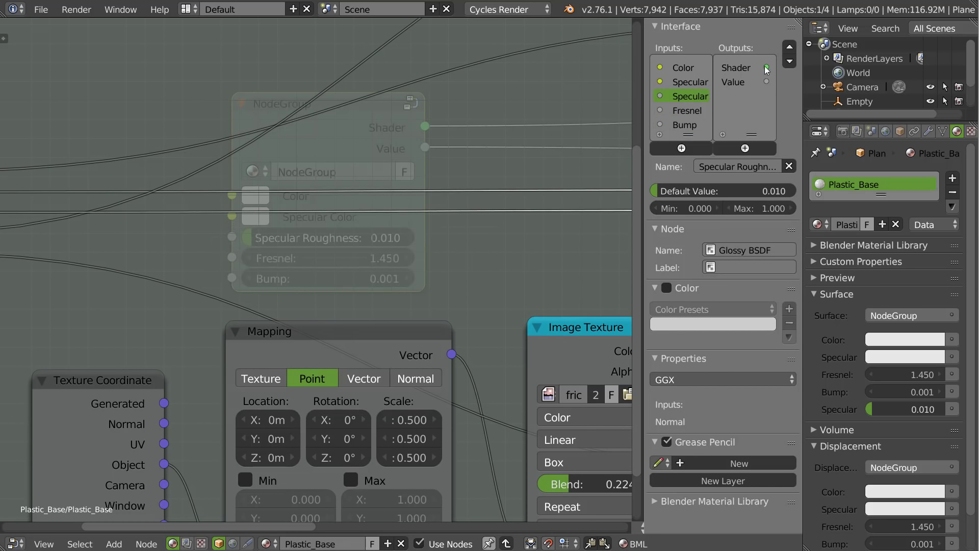
Expose the Normal sockets of the Diffuse BSDF, Glossy BSDF and Fresnel nodes through one shared Normal group input
key("Tab")
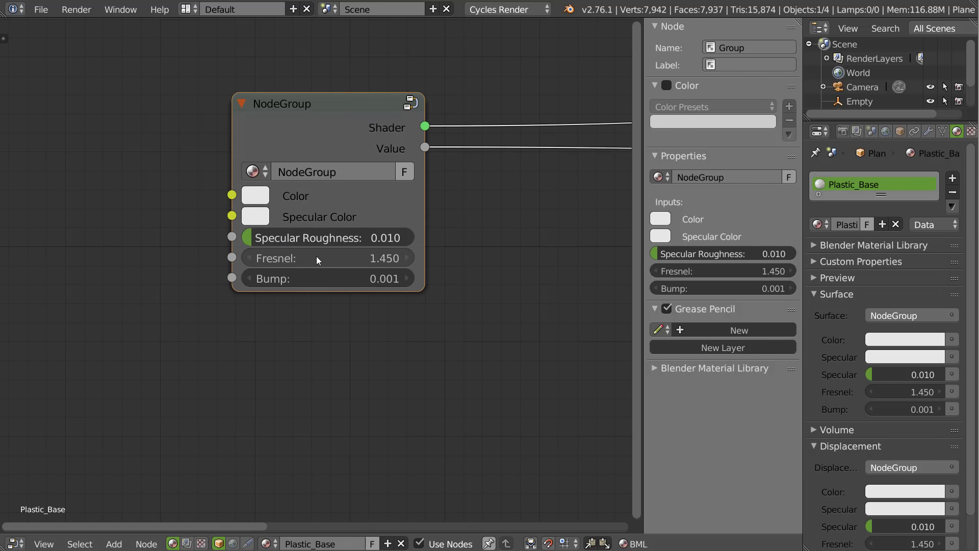
key("Tab")
scroll(306, 306, "down", 3)
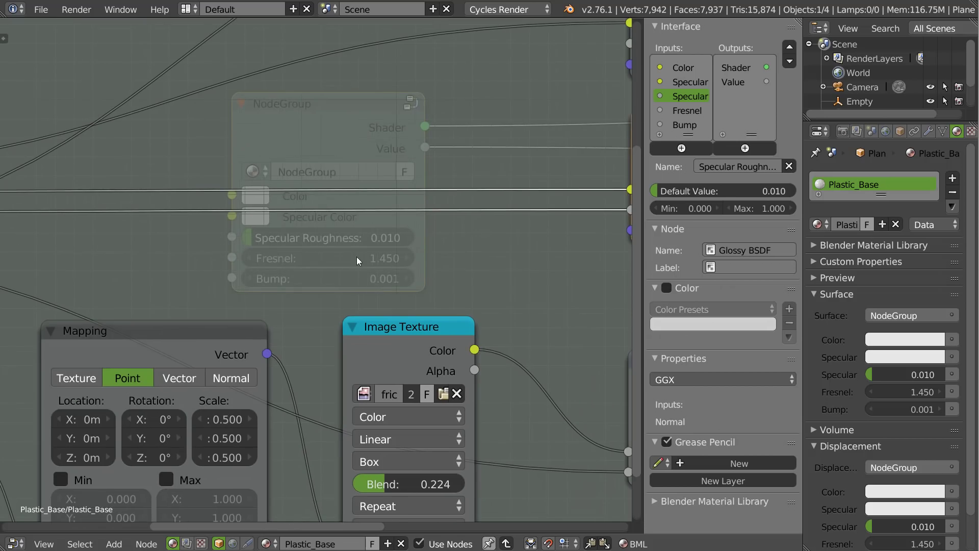
middle_click_drag(446, 259, 385, 294)
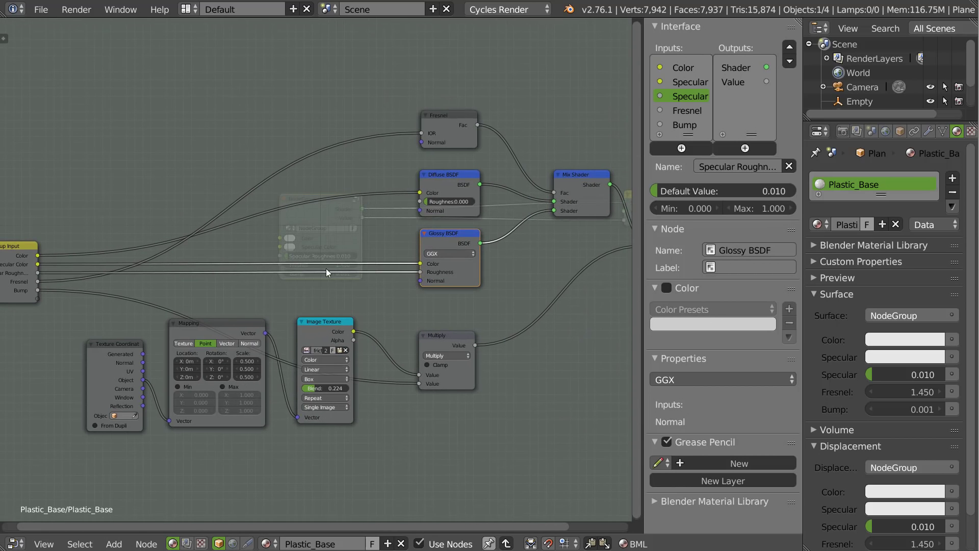
middle_click_drag(283, 259, 398, 272)
scroll(397, 272, "up", 1)
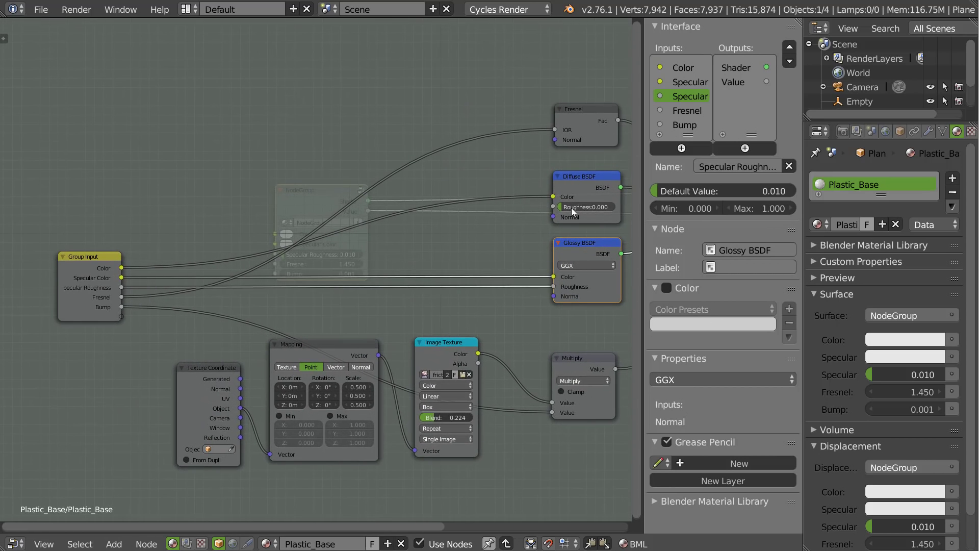
left_click_drag(553, 217, 121, 317)
left_click_drag(553, 296, 121, 316)
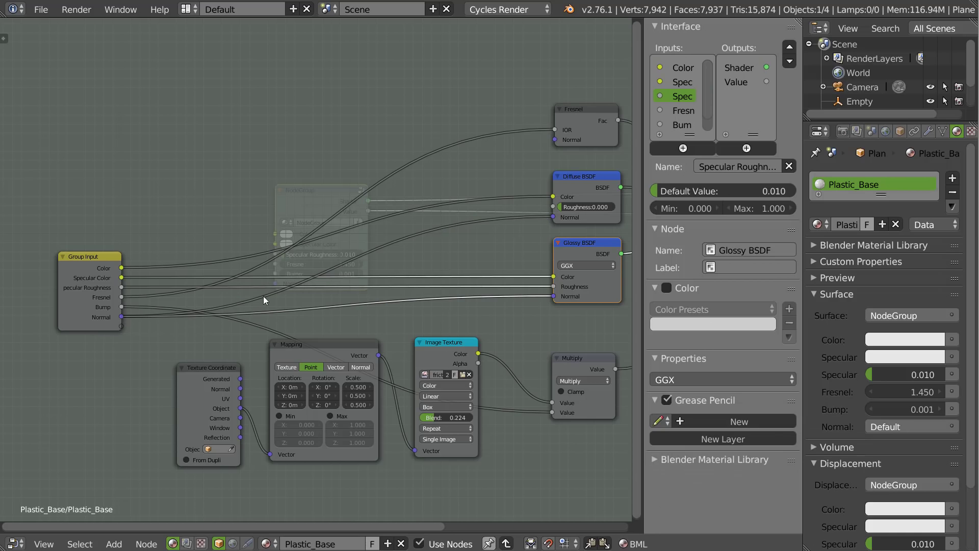
left_click_drag(555, 140, 122, 317)
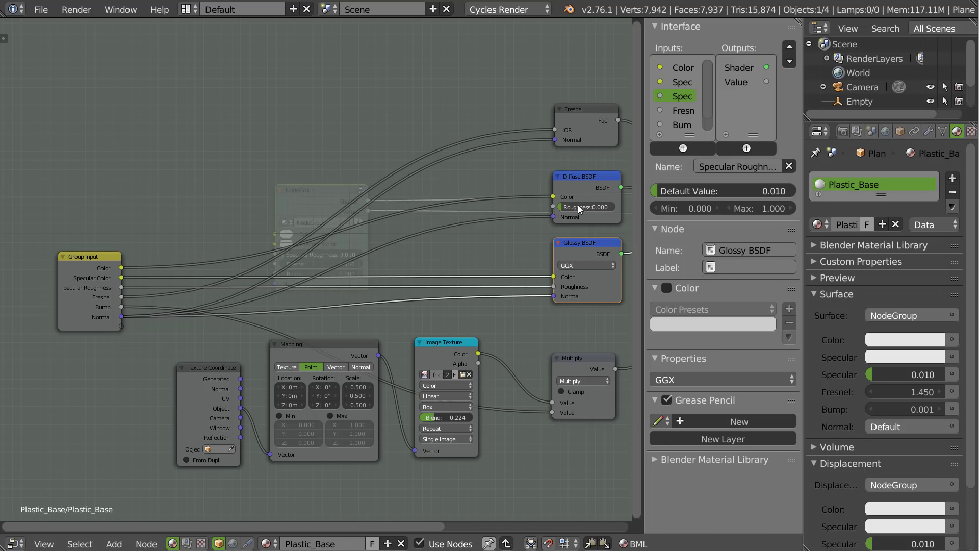
Expose the Diffuse BSDF's Roughness as a group input and name it Diffuse Roughness
left_click_drag(553, 207, 121, 326)
left_click(92, 294)
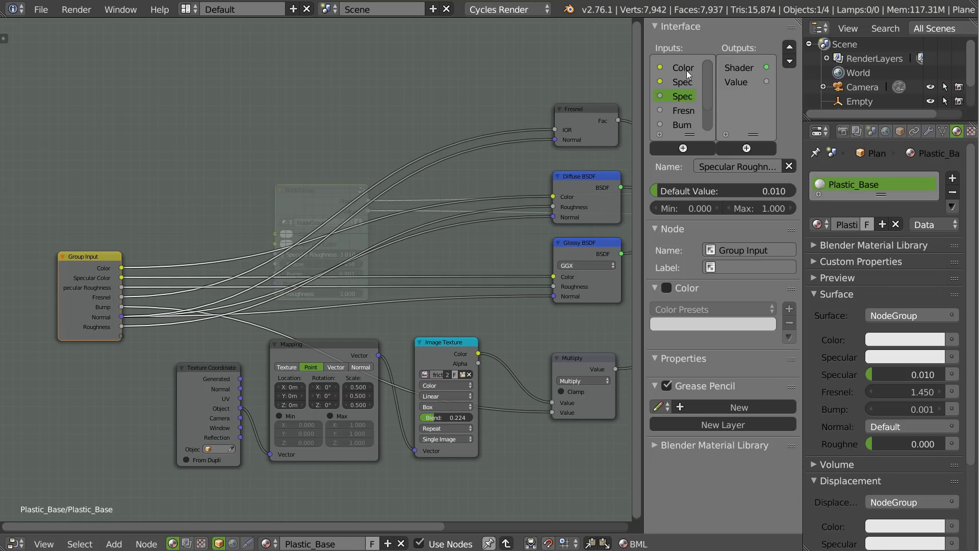
left_click_drag(642, 103, 601, 103)
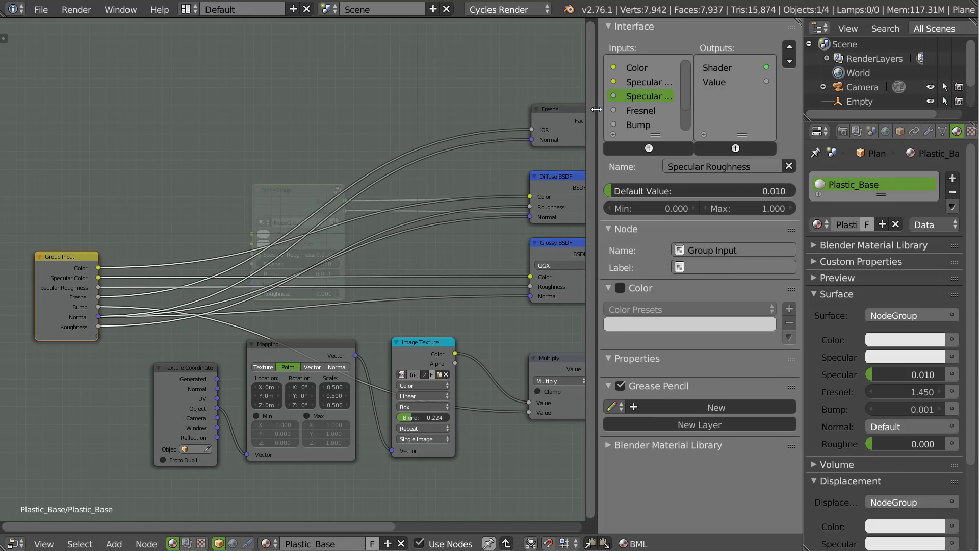
scroll(641, 84, "down", 2)
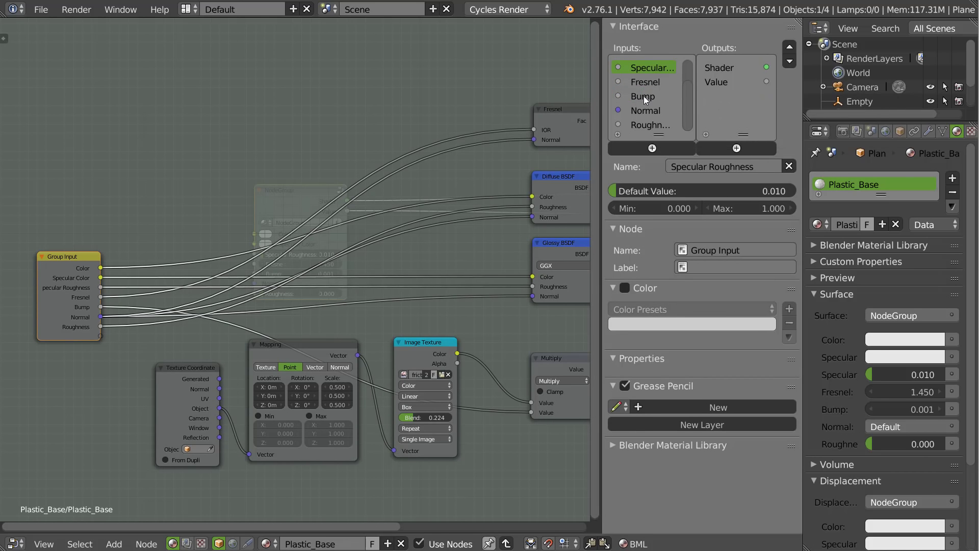
left_click(644, 96)
left_click(642, 111)
left_click(642, 126)
left_click(694, 166)
left_click(670, 167)
type("D")
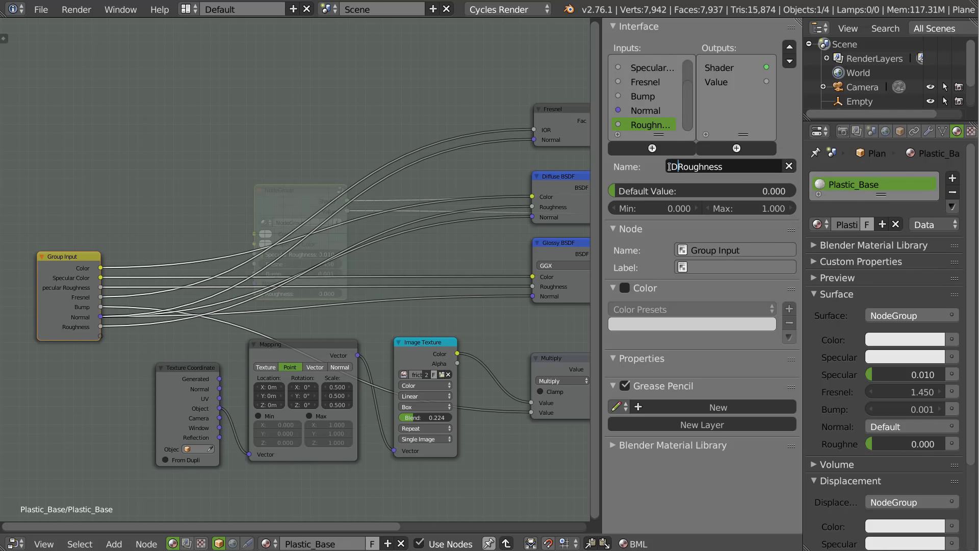
type("iffuse")
key("Return")
Move the Diffuse Roughness group input up until it sits directly below Color
left_click(789, 47)
left_click(789, 47)
left_click(790, 47)
left_click(790, 46)
left_click(790, 46)
Rename the Color group input to Diffuse Color
left_click(641, 68)
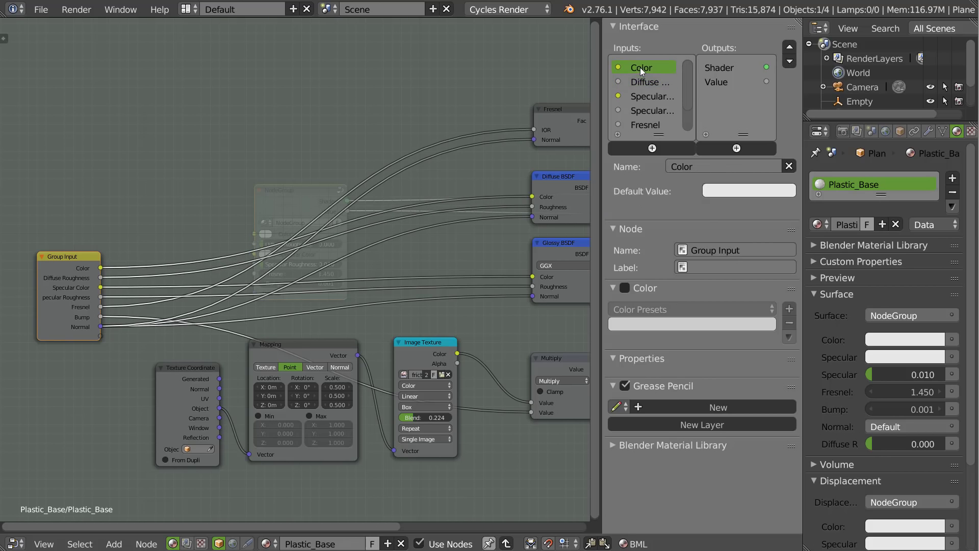
left_click(712, 167)
key("Home")
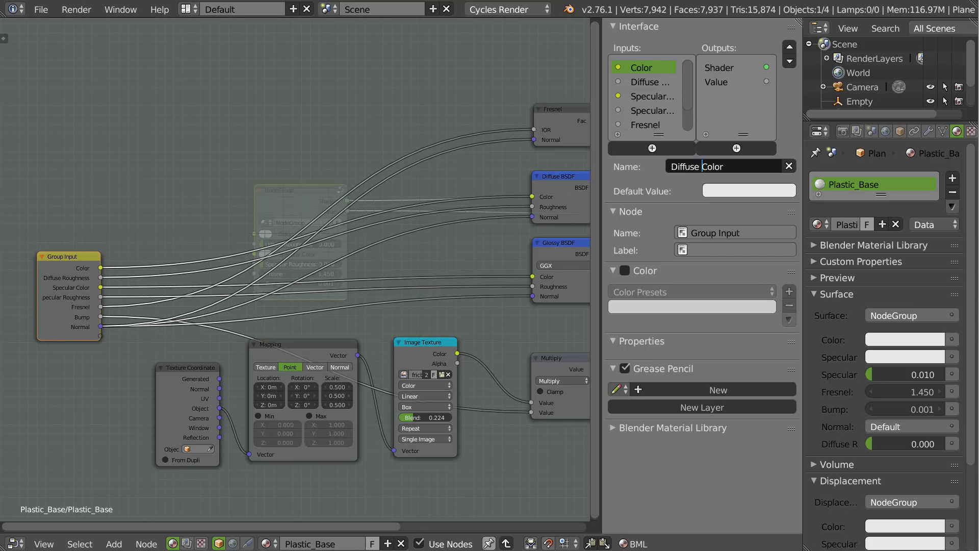
type("Diffuse")
key("Return")
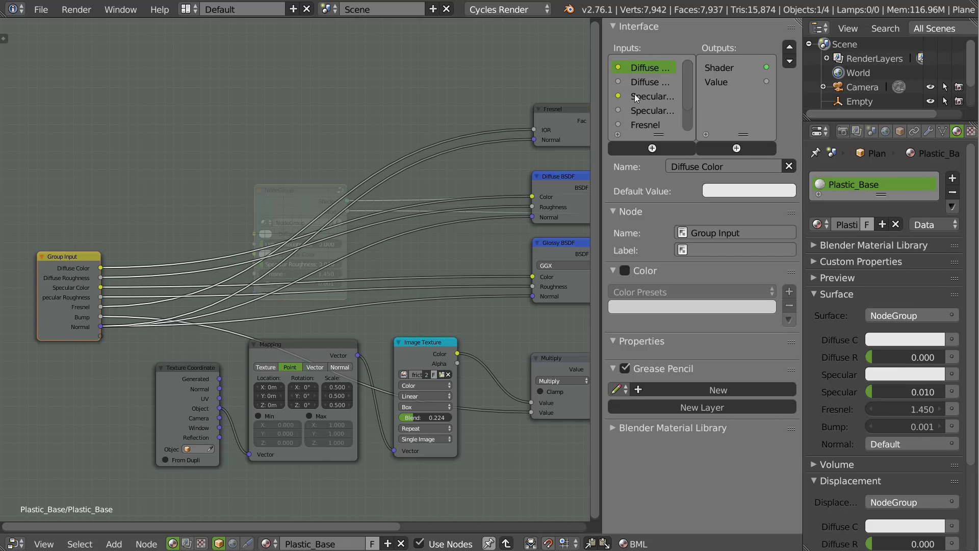
Check the group node in the parent tree, and rename the Bump group input to Bump Details
key("Tab")
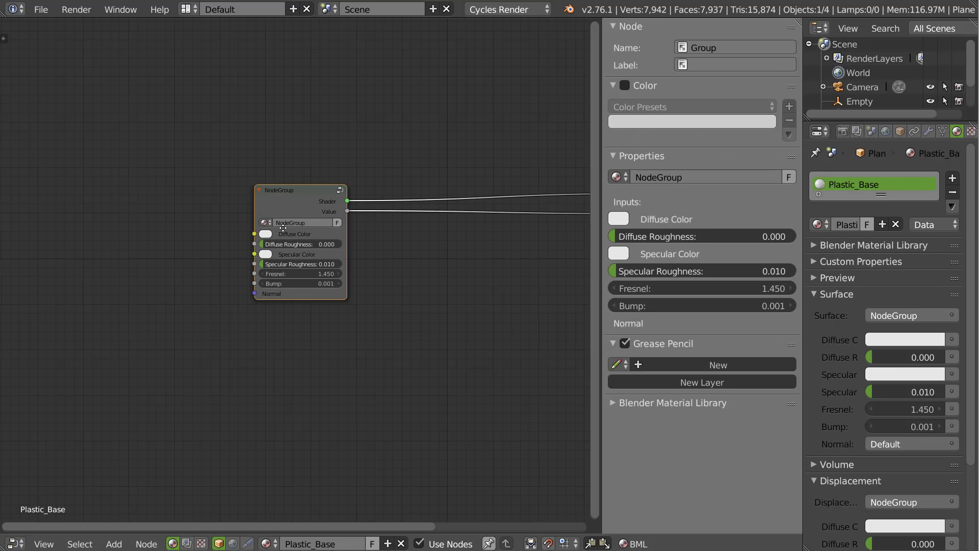
scroll(295, 221, "up", 3)
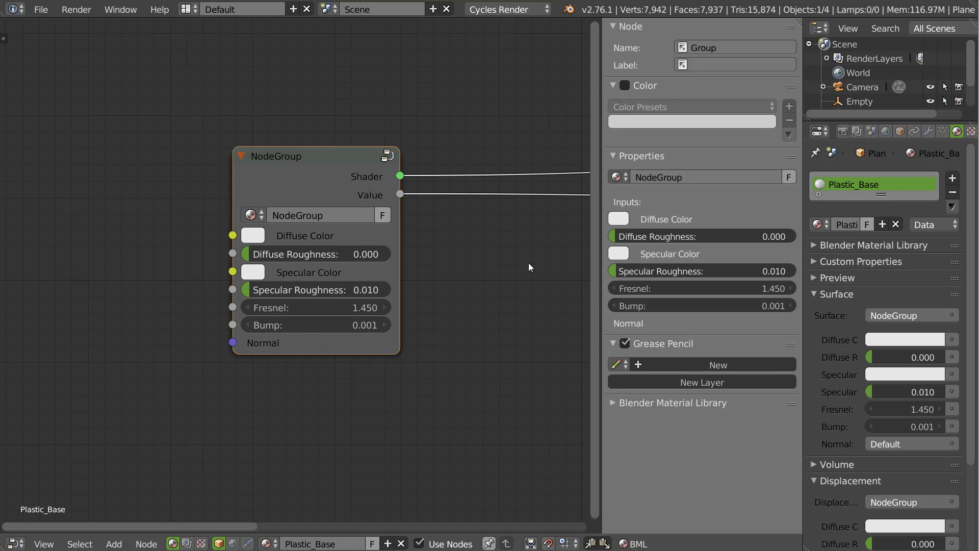
key("Tab")
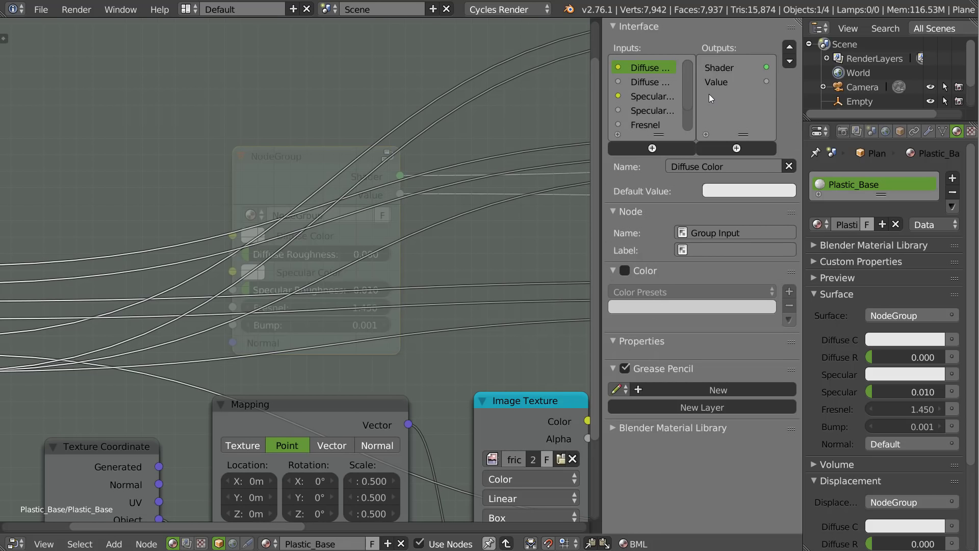
scroll(662, 97, "down", 2)
left_click(640, 108)
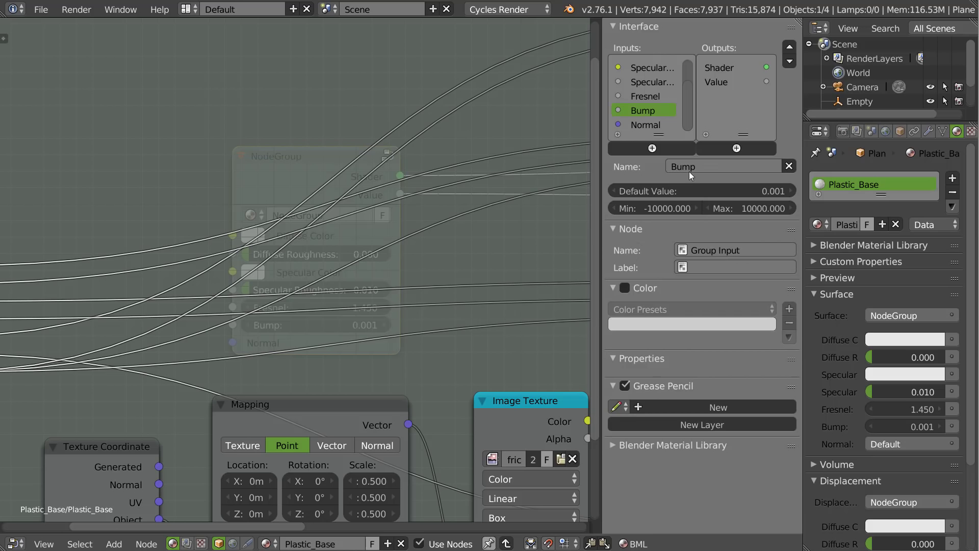
left_click(704, 166)
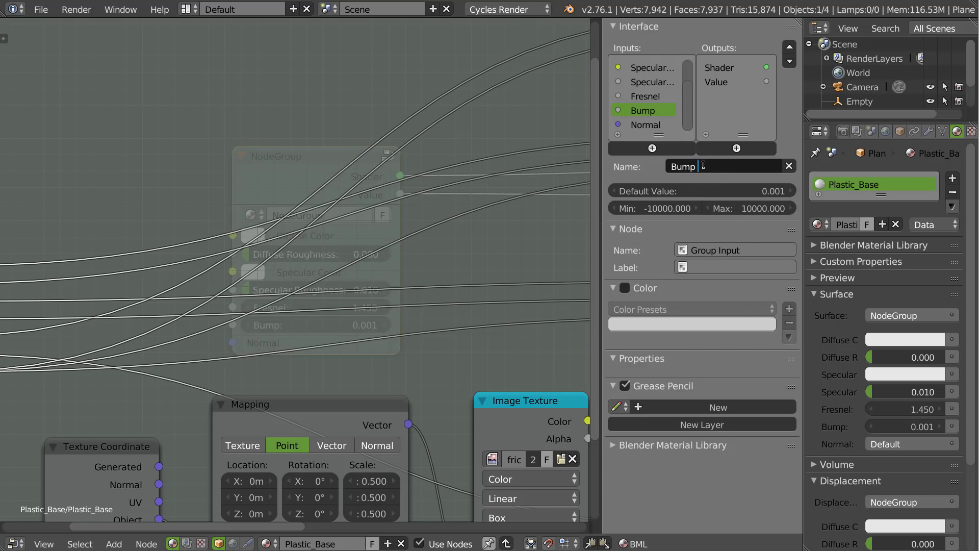
type("Details")
key("Return")
middle_click_drag(236, 308, 369, 277)
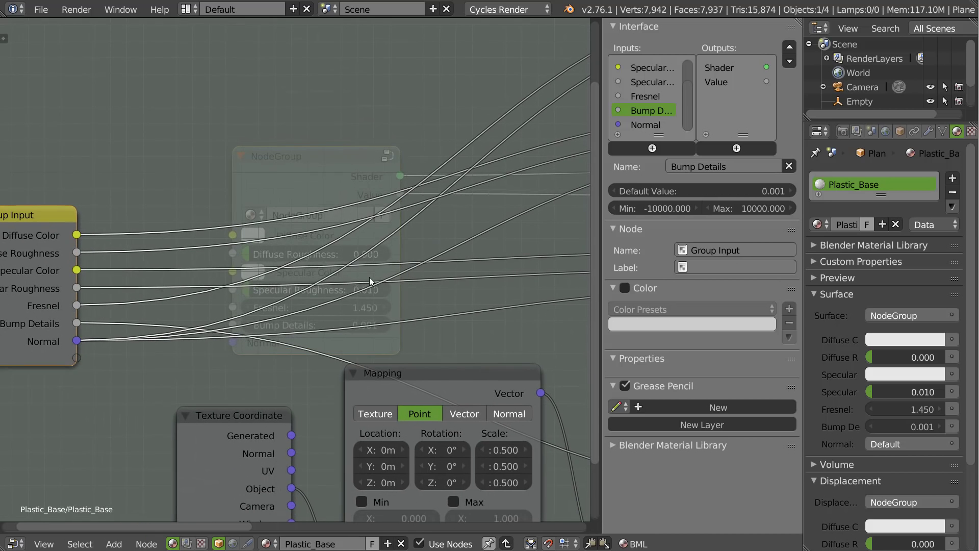
key("Tab")
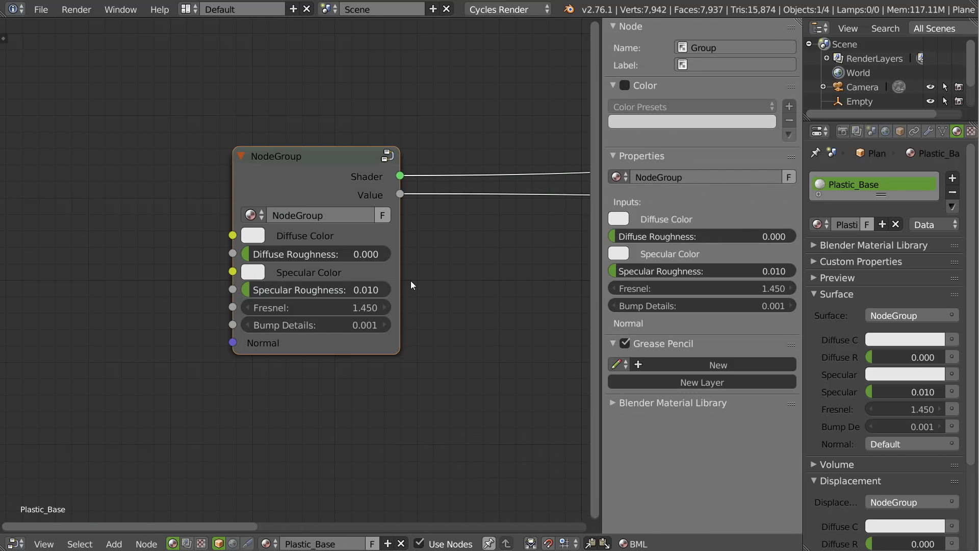
Copy the material's name Plastic_Base and use it as the name of the node group
middle_click_drag(470, 252, 360, 290)
scroll(352, 296, "down", 7)
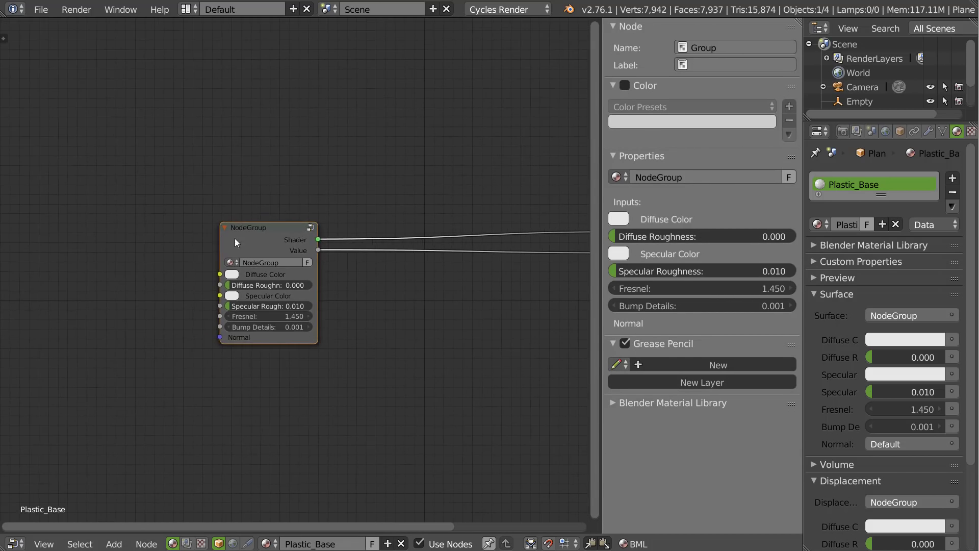
left_click(665, 181)
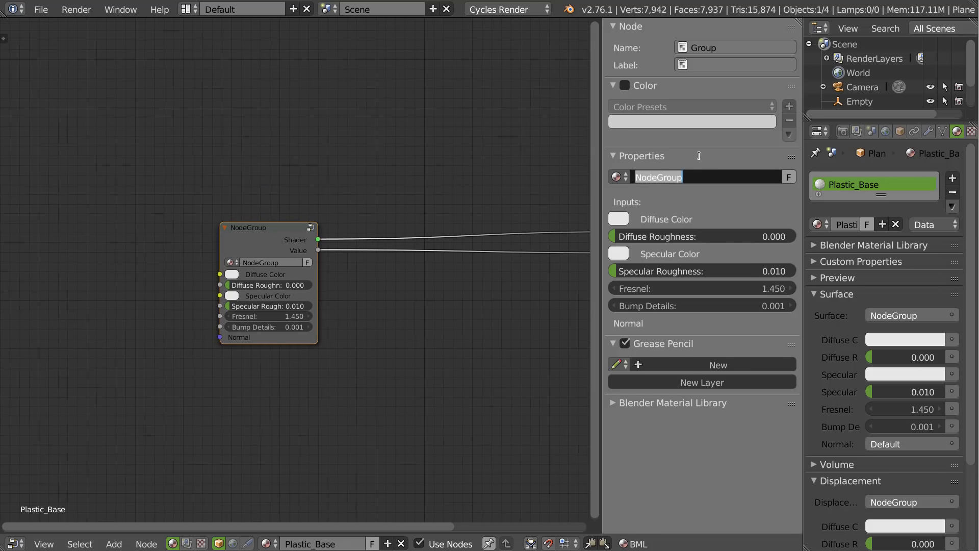
left_click(848, 229)
left_click(848, 228)
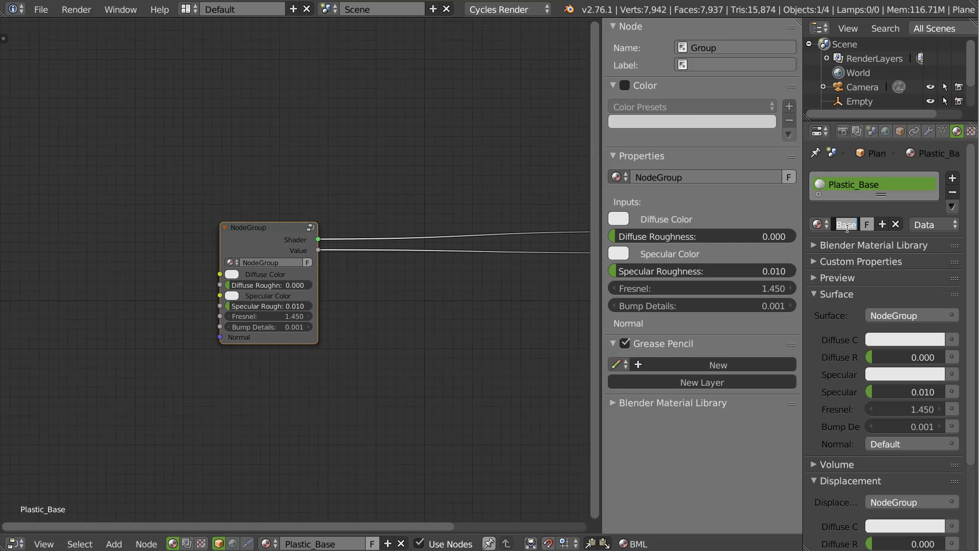
key("ctrl+c")
left_click(694, 177)
key("ctrl+v")
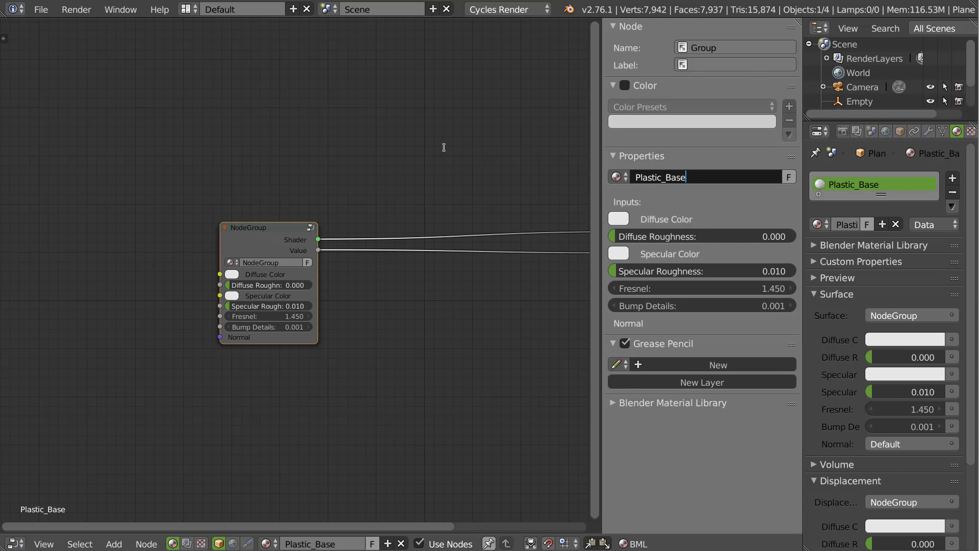
left_click(444, 148)
Move the Plastic_Base group node closer to the Material Output node
middle_click_drag(329, 234, 156, 235)
middle_click_drag(290, 230, 278, 240, "ctrl")
left_click_drag(121, 245, 319, 237)
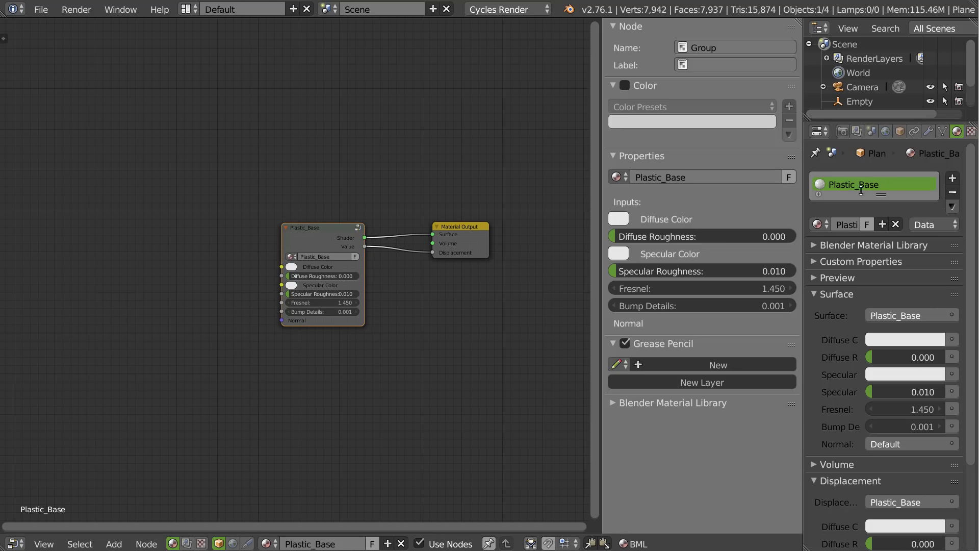
scroll(329, 265, "up", 3)
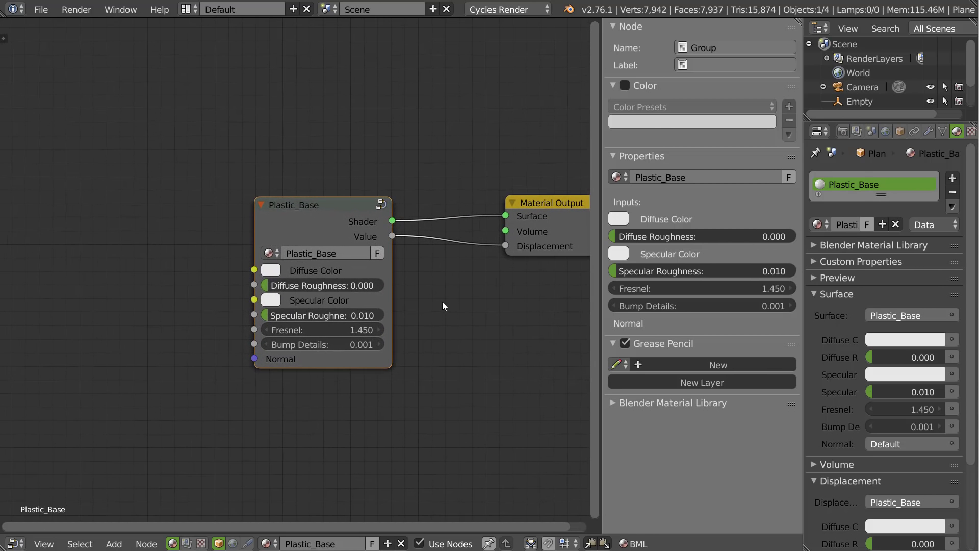
Split the node editor area, turn one half into a rendered 3D view, and frame the plane and sphere up close
key("space")
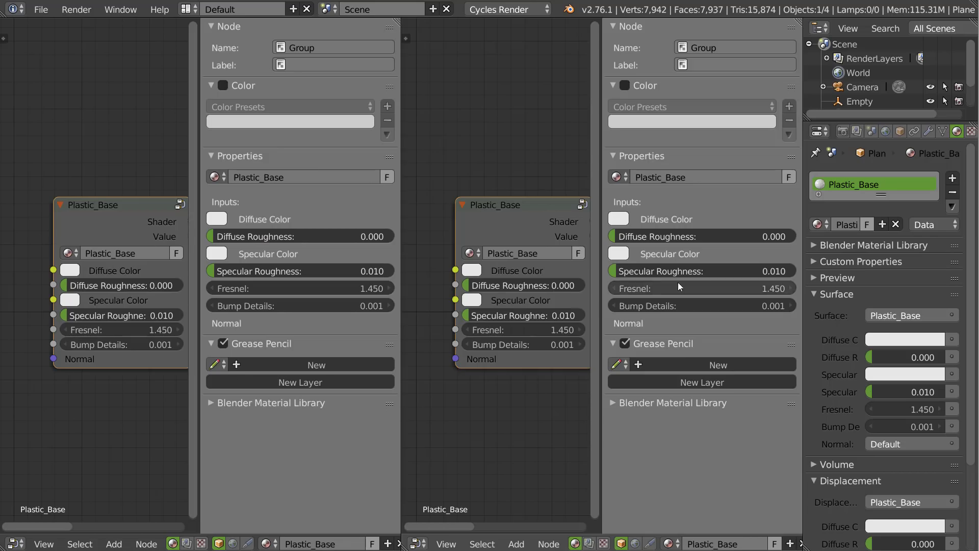
key("space")
key("z")
left_click(639, 209)
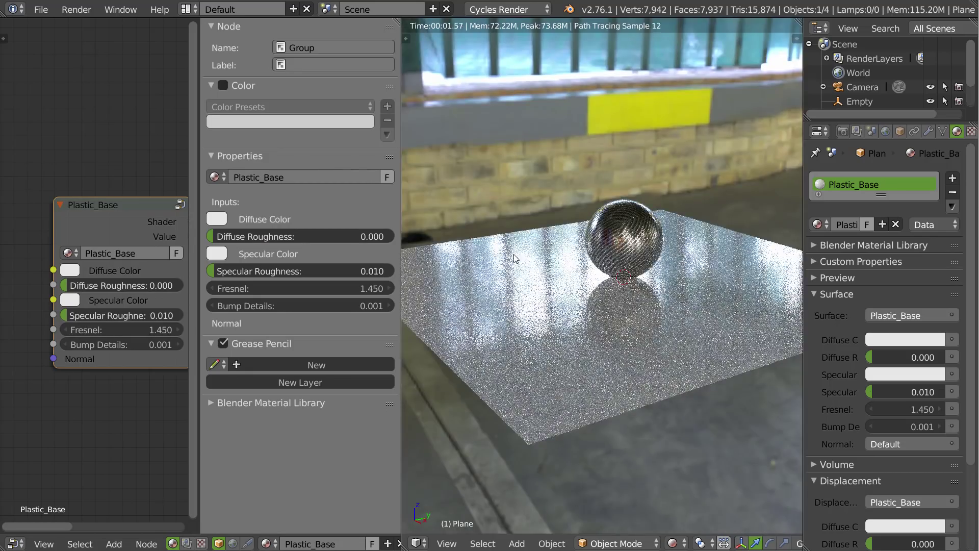
middle_click_drag(542, 256, 670, 235)
scroll(562, 234, "up", 4)
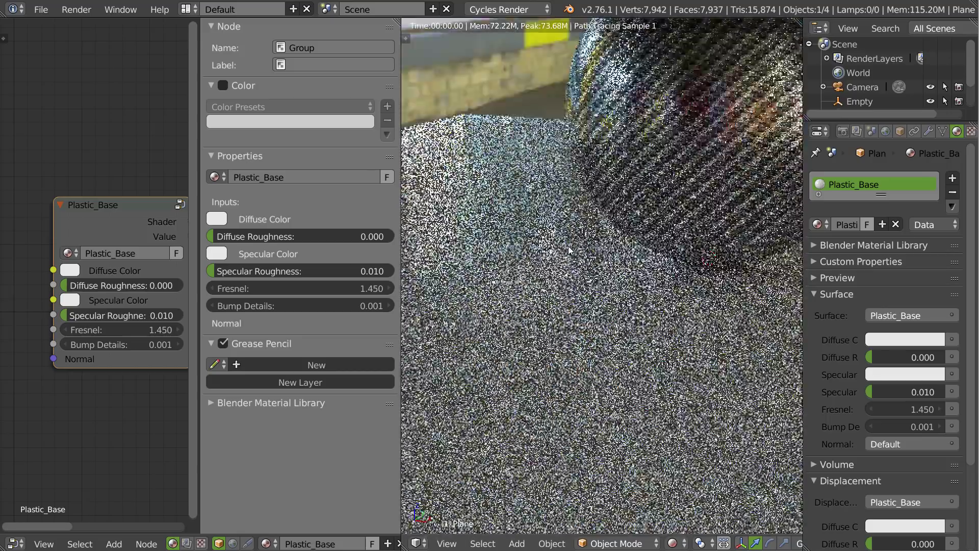
Hide the node editor's properties sidebar and set the Plastic_Base node's Diffuse Color to red with R 0.800 and B 0.000
key("n")
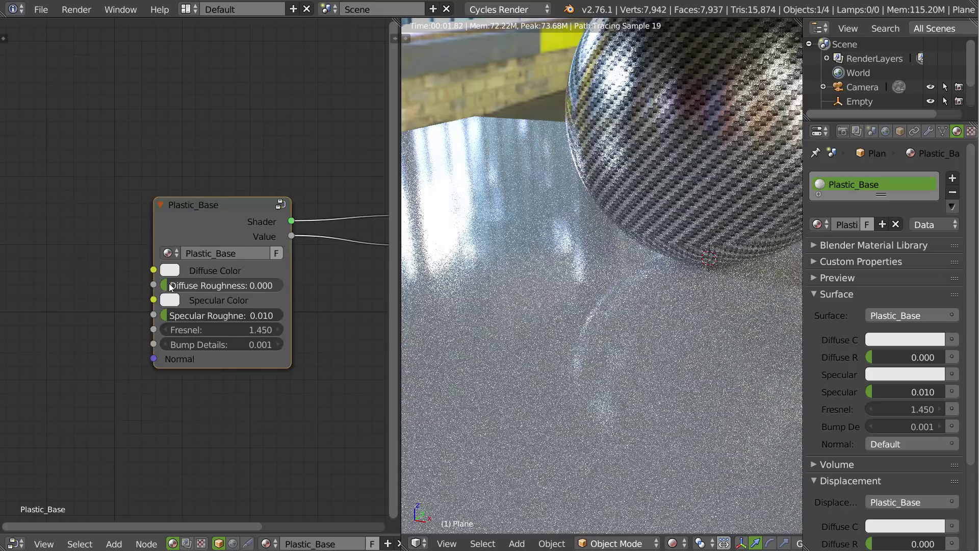
key("t")
key("t")
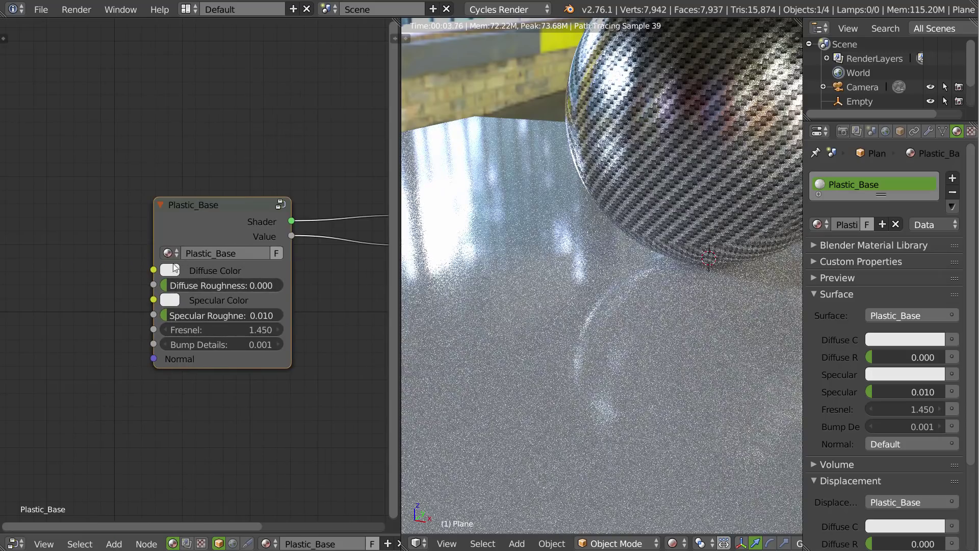
left_click(171, 270)
left_click_drag(220, 133, 218, 190)
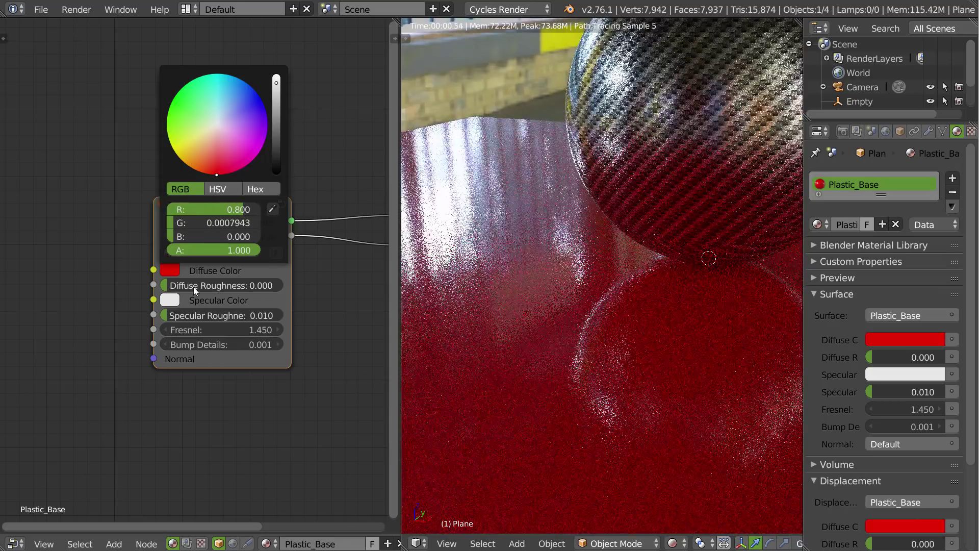
Try a Bump Details value of 0.05 on the Plastic_Base node
left_click(276, 344)
left_click(233, 345)
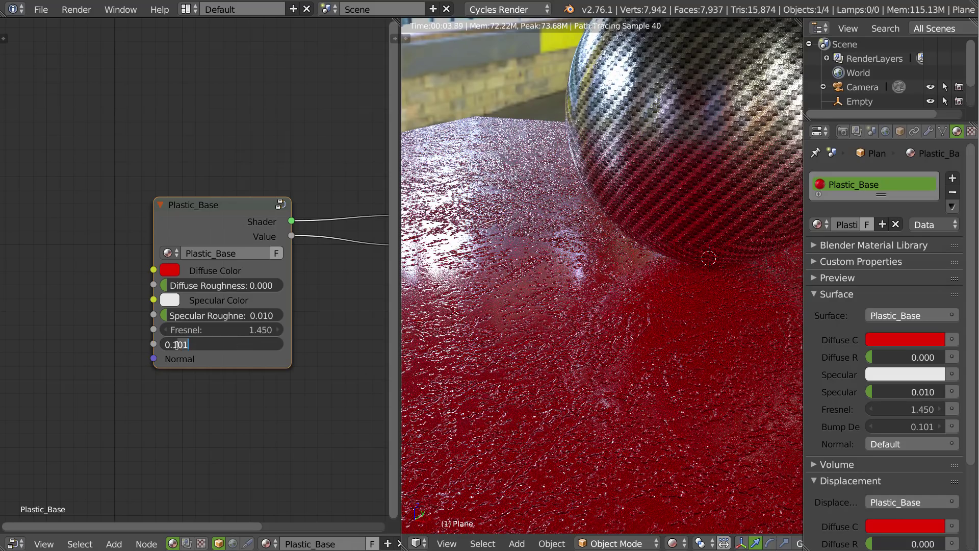
type("0.05")
key("Return")
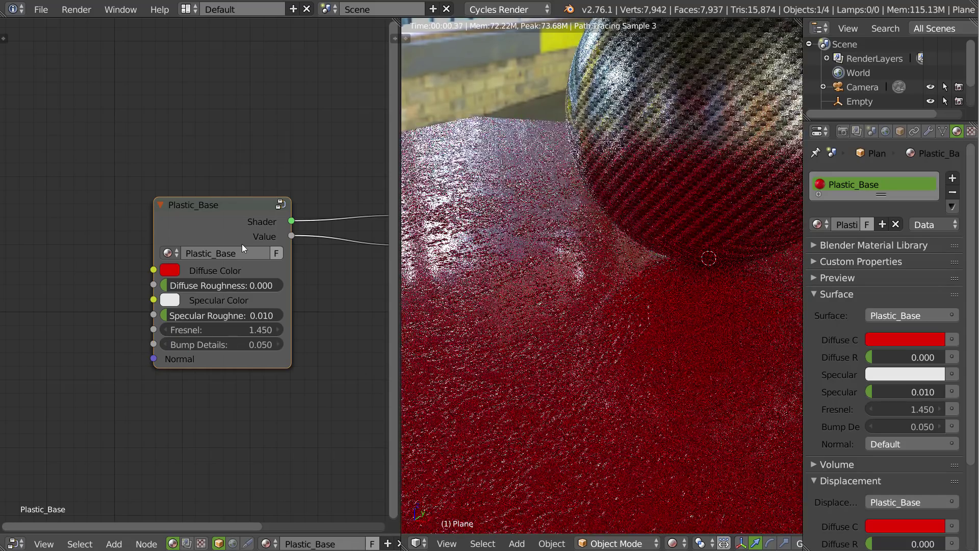
Set the Plastic_Base node's Bump Details to 0.005 and its Diffuse Color to black
left_click(184, 345)
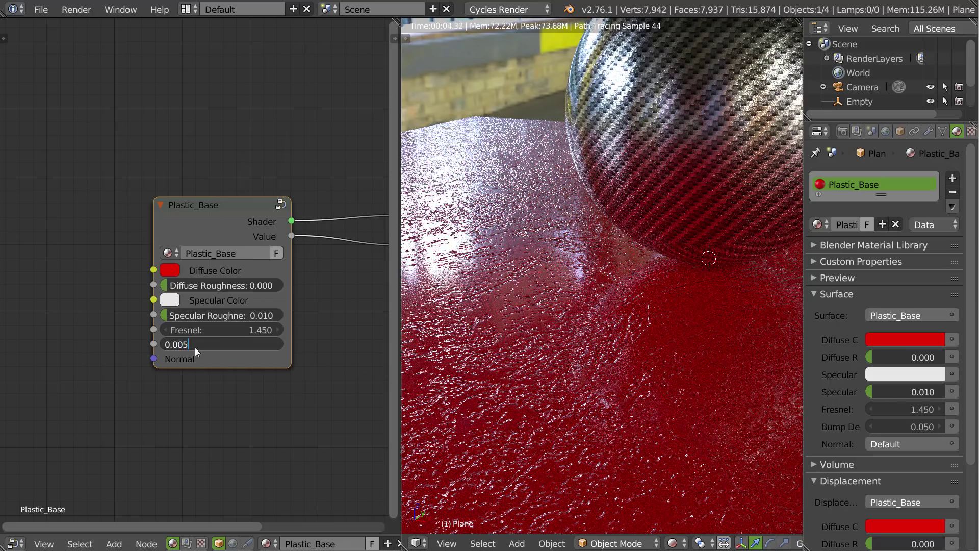
type("0.005")
key("Return")
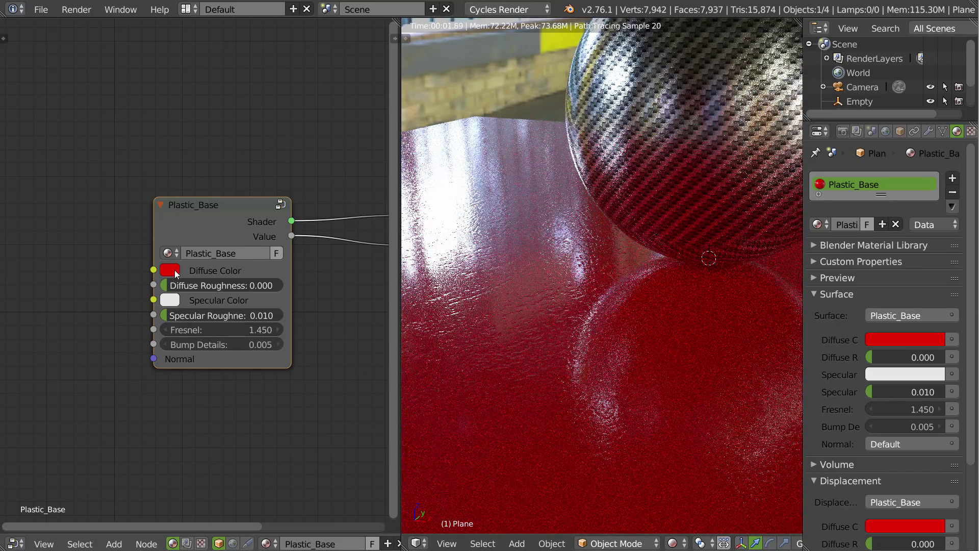
left_click(172, 270)
left_click_drag(278, 115, 276, 176)
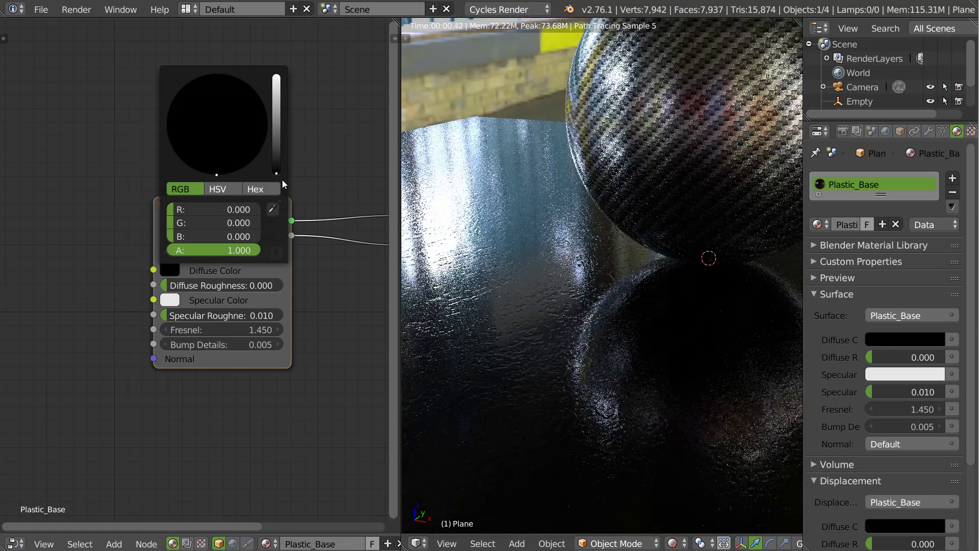
Show the favourite node tools beside the node graph and add an Image Texture node before the Plastic_Base group
scroll(250, 306, "down", 5)
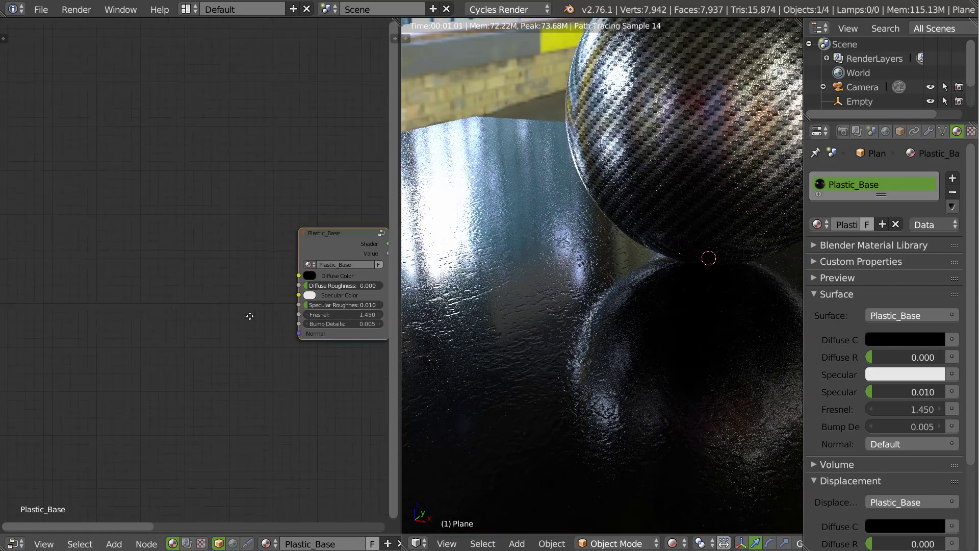
key("t")
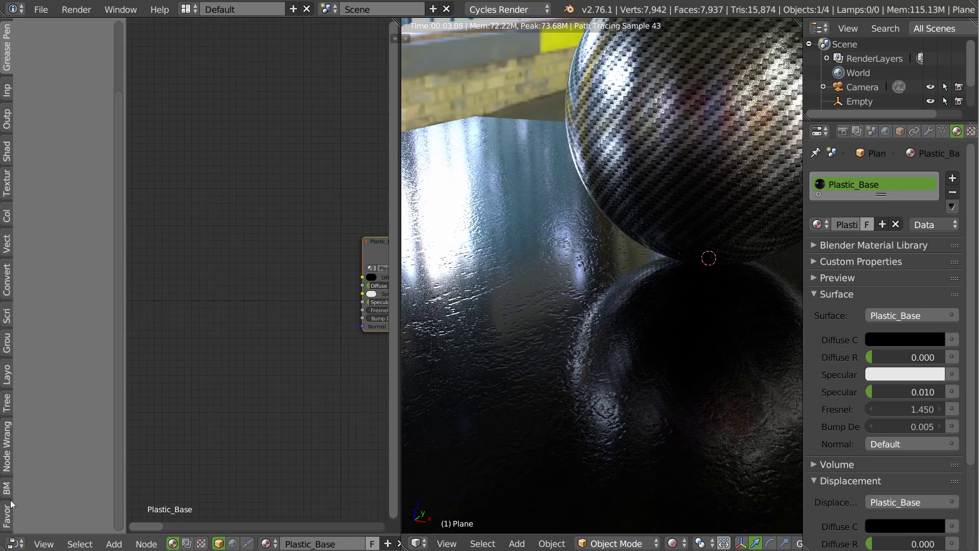
left_click(6, 517)
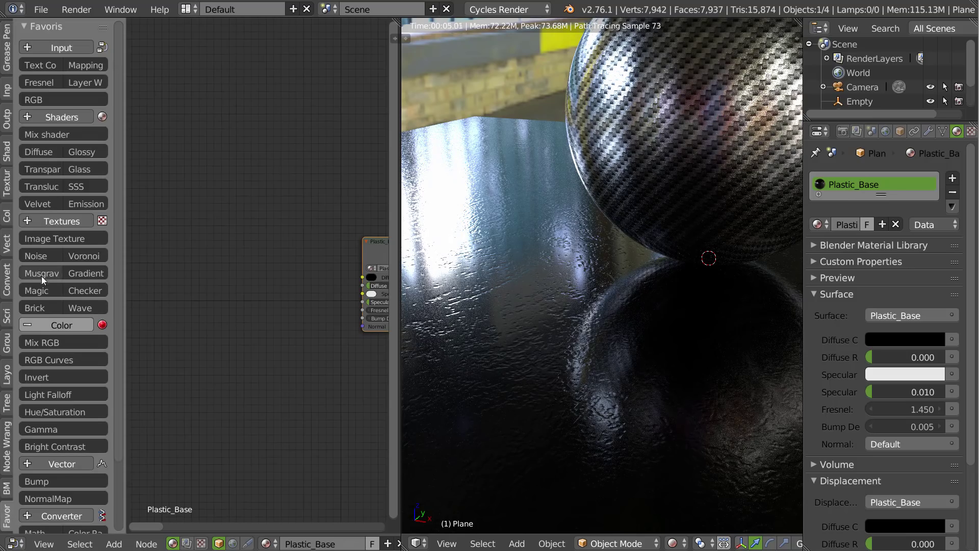
left_click(64, 239)
left_click(225, 223)
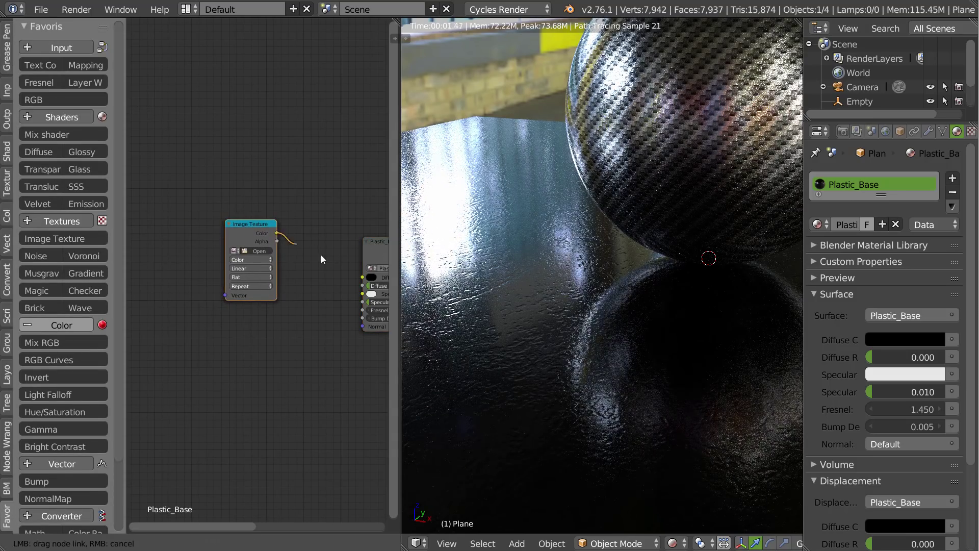
Add a Noise Texture node and connect its Color output to the Plastic_Base node's Diffuse Color input
left_click(36, 256)
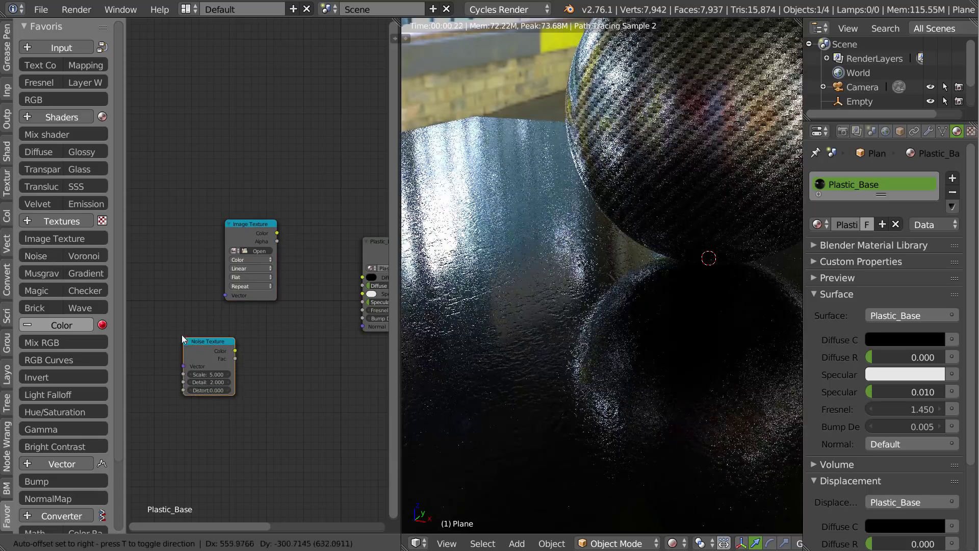
left_click(176, 330)
left_click_drag(226, 340, 362, 277)
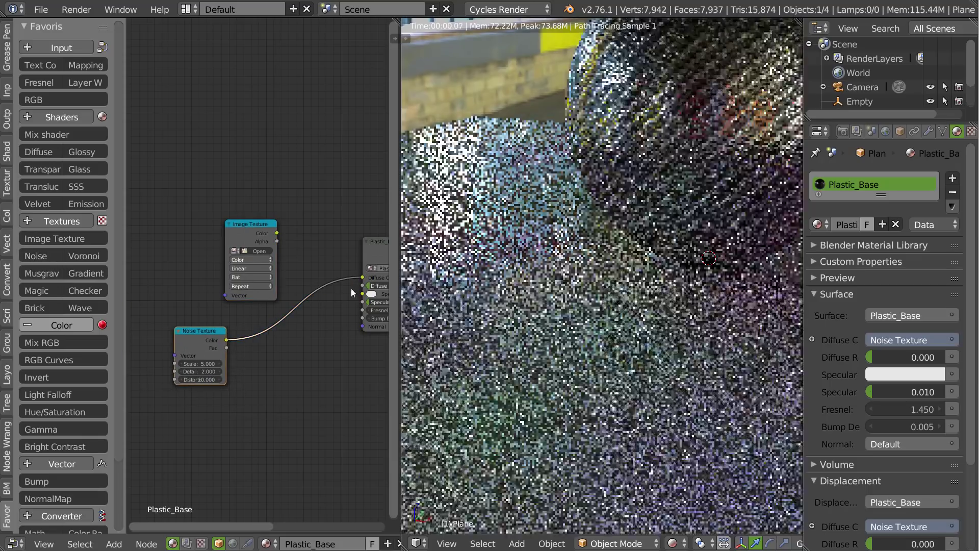
left_click_drag(200, 329, 186, 312)
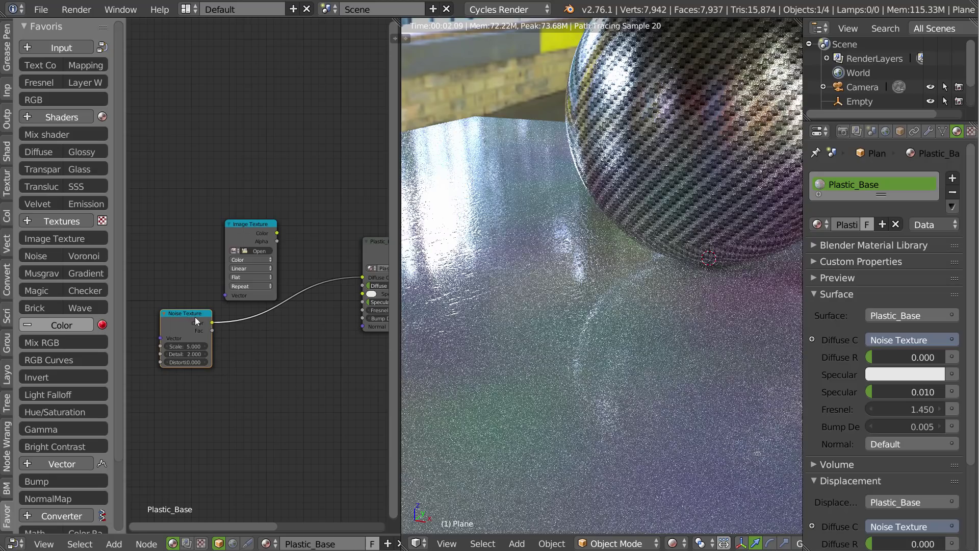
Set the Noise Texture's Scale to 100
left_click(187, 346)
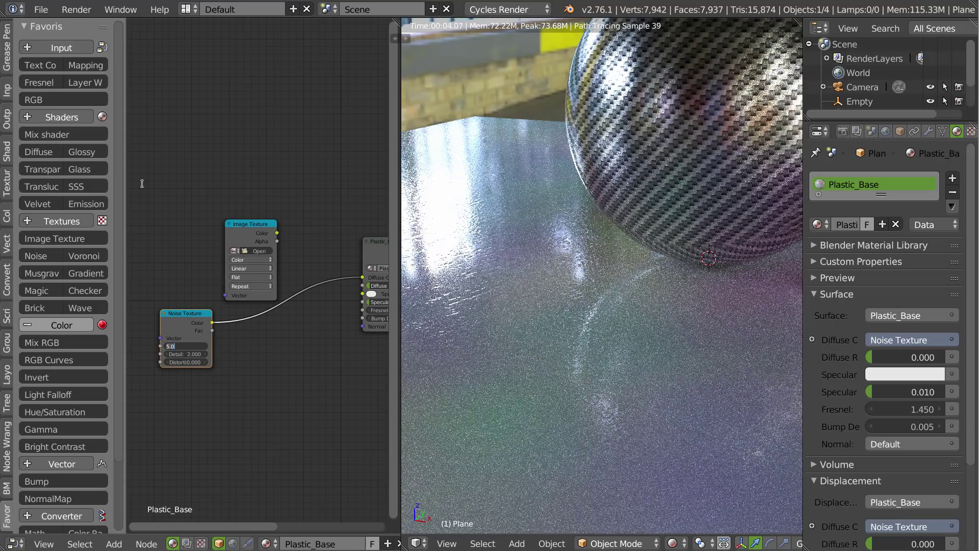
type("100")
key("Return")
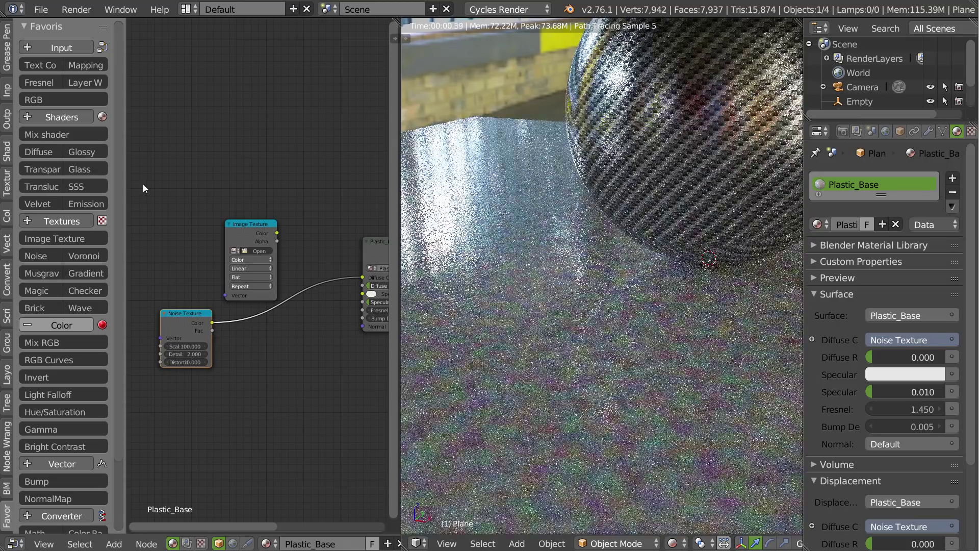
Delete the unused Image Texture node and move the Noise Texture node up in line with the Diffuse Color input
left_click(255, 242)
key("x")
left_click_drag(196, 314, 199, 270)
Insert an RGB to BW node on the link between the Noise Texture and the Plastic_Base Diffuse Color
scroll(44, 471, "down", 5)
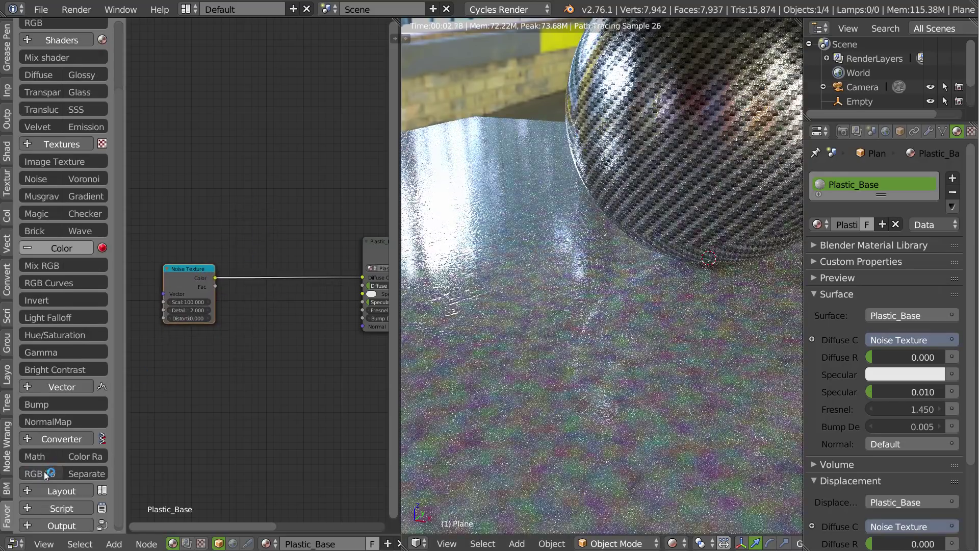
left_click(59, 469)
left_click(237, 264)
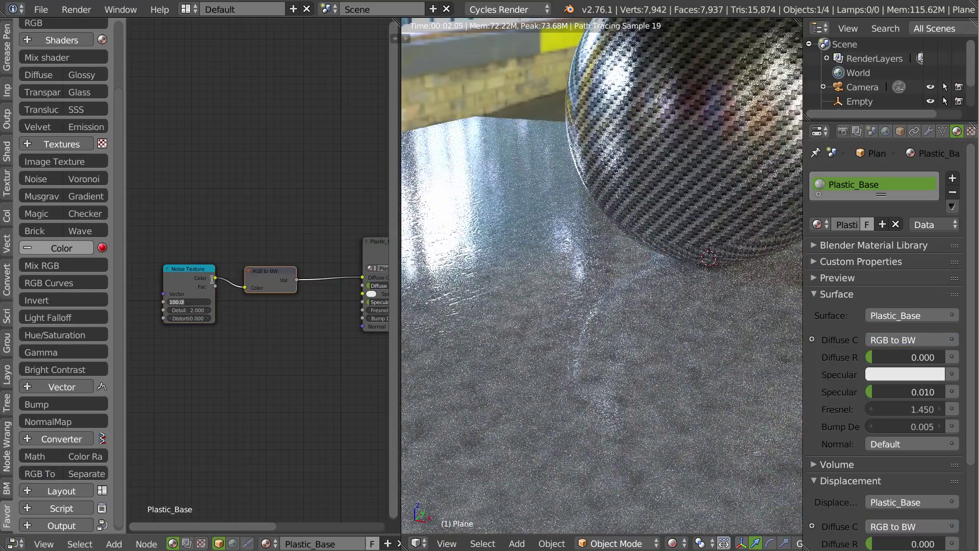
Try Noise Texture Scale values of 1000 and 600 and check the rendered plane
type("1000")
key("Return")
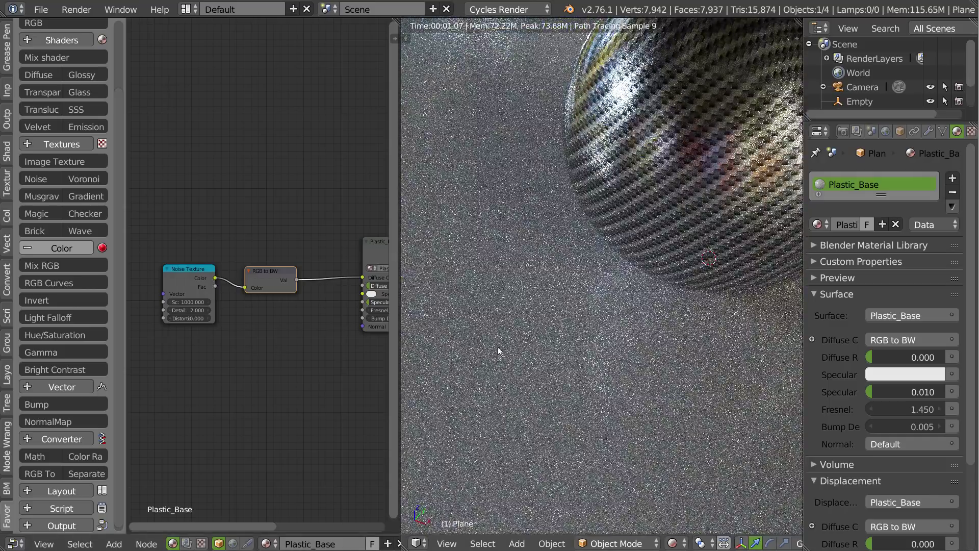
left_click(185, 300)
type("600")
key("Return")
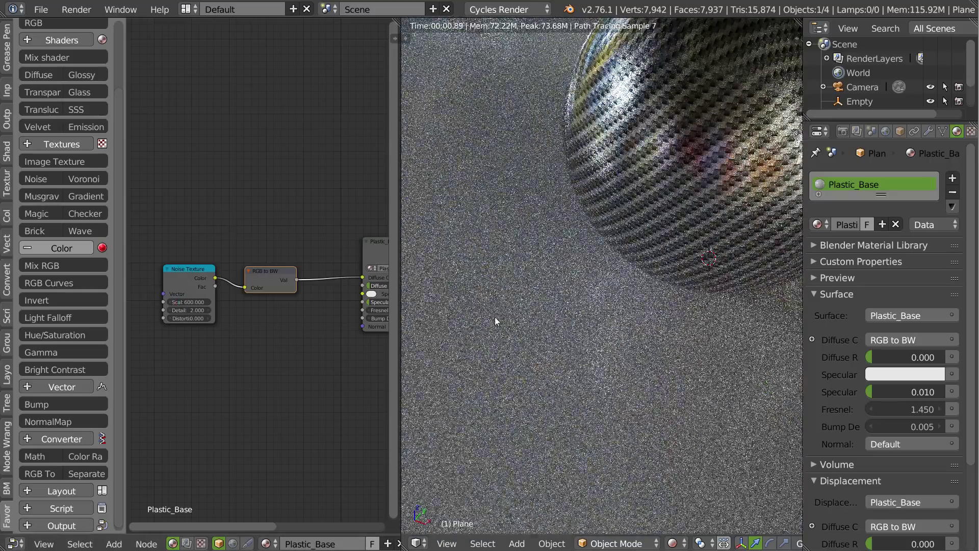
scroll(495, 317, "up", 2)
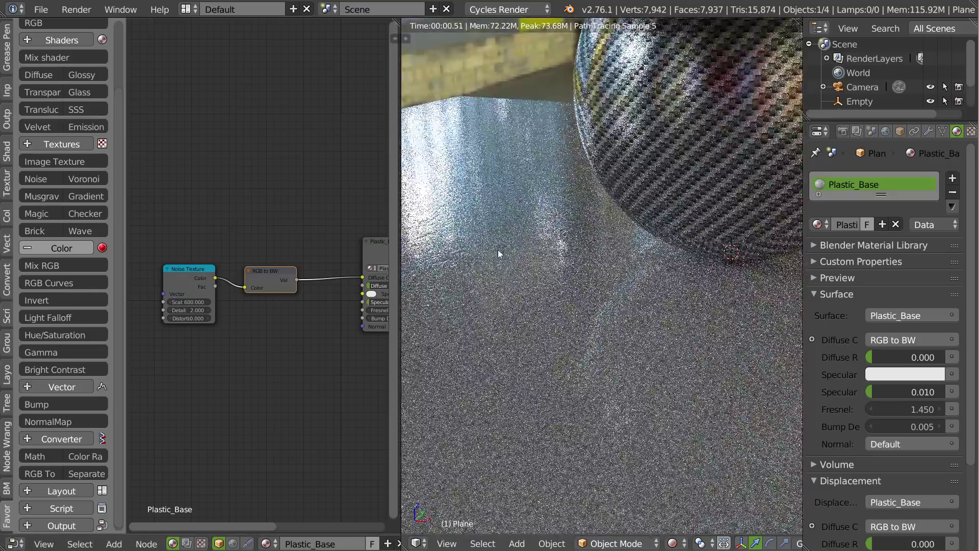
Lower the Noise Texture node slightly and add a Bump node below the RGB to BW node
middle_click_drag(294, 298, 268, 237)
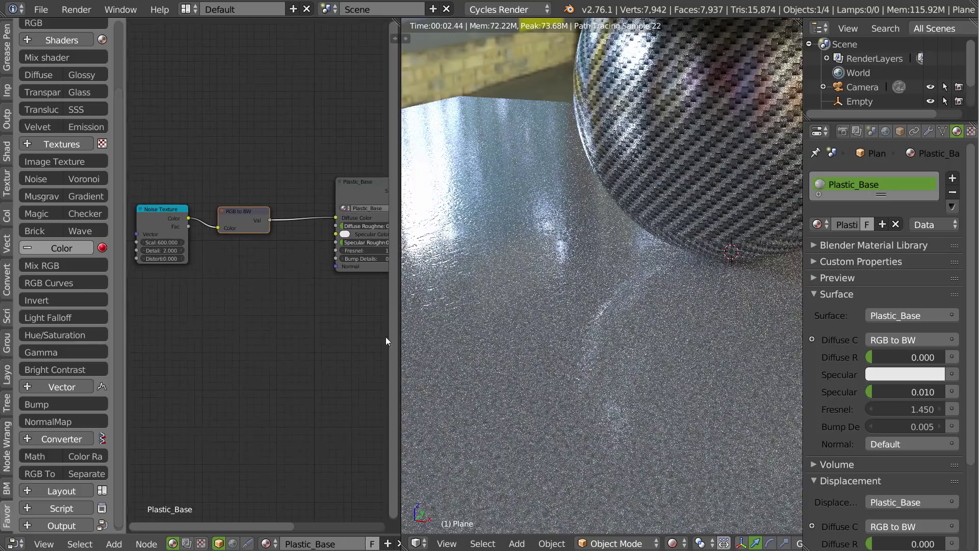
left_click_drag(150, 214, 144, 229)
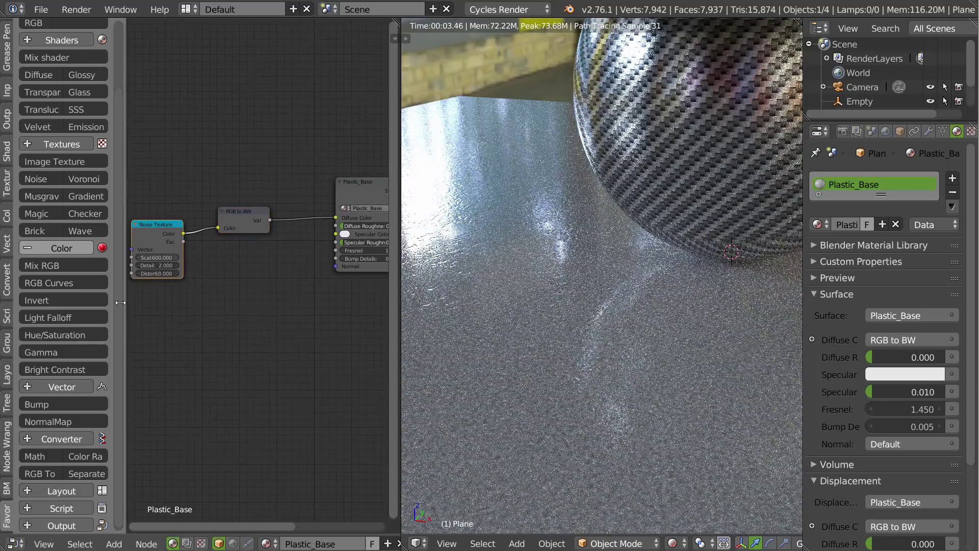
left_click(36, 405)
left_click(225, 271)
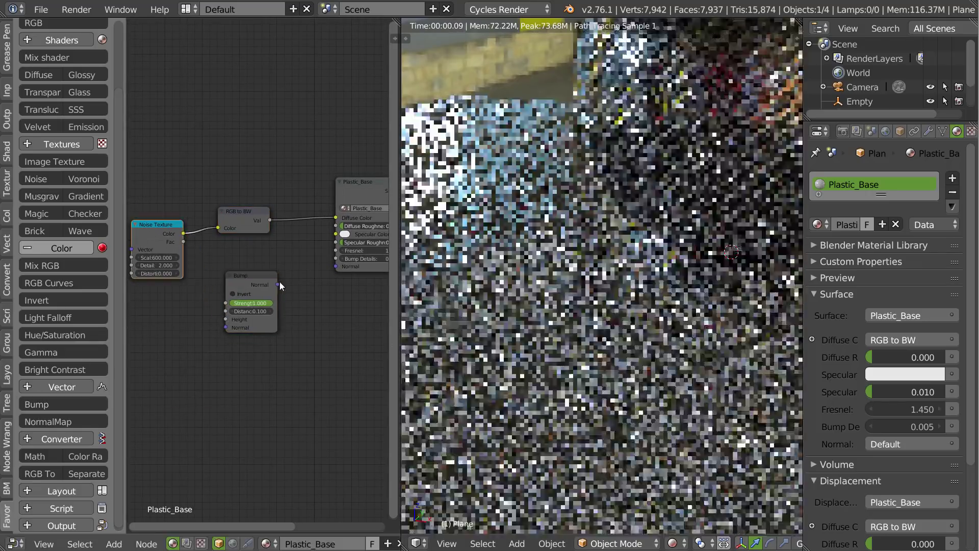
Connect the Bump node's Normal output to Plastic_Base's Normal input and the Noise Texture's Color to the Bump node's Height
left_click_drag(278, 284, 339, 267)
left_click_drag(276, 285, 336, 266)
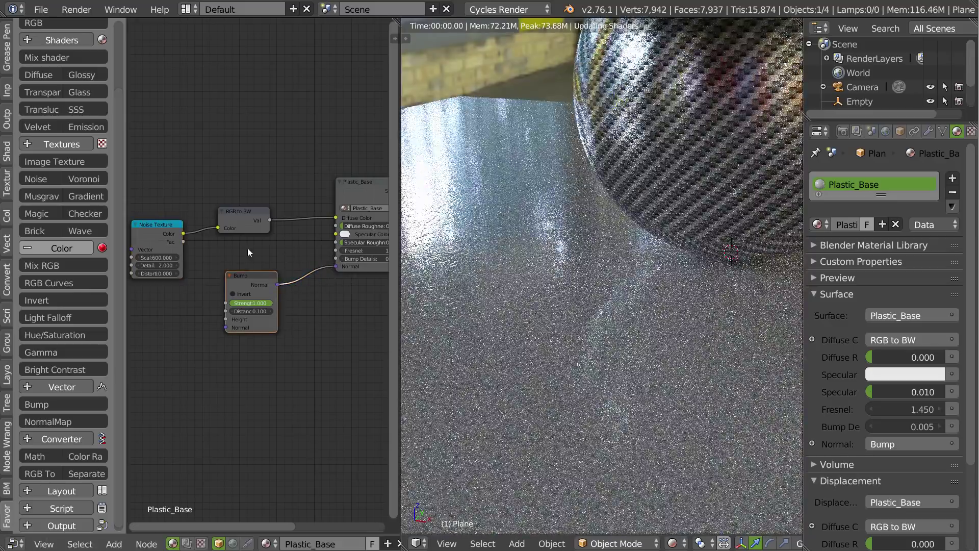
left_click_drag(184, 233, 225, 319)
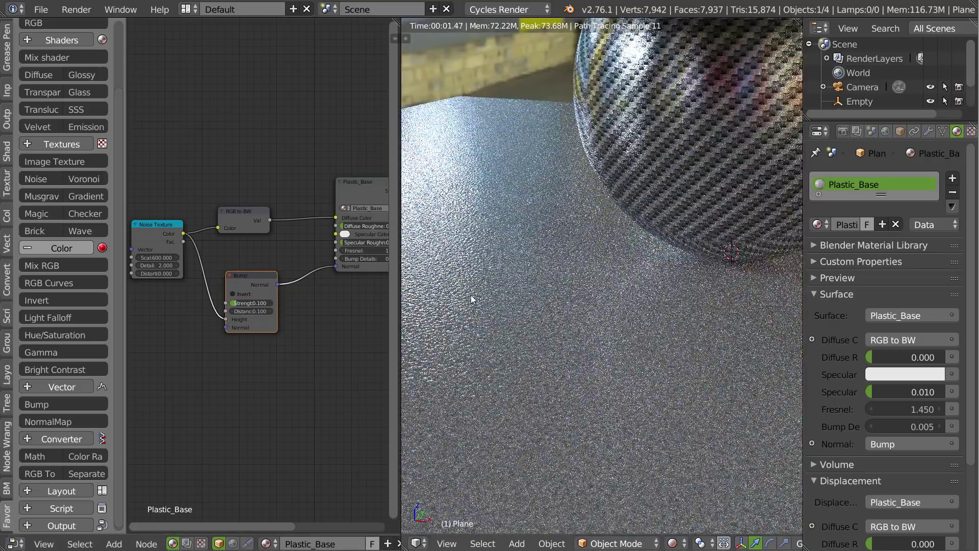
Set the Bump node's Strength to 0.05 and the Noise Texture's Scale to 100
middle_click_drag(259, 304, 305, 304)
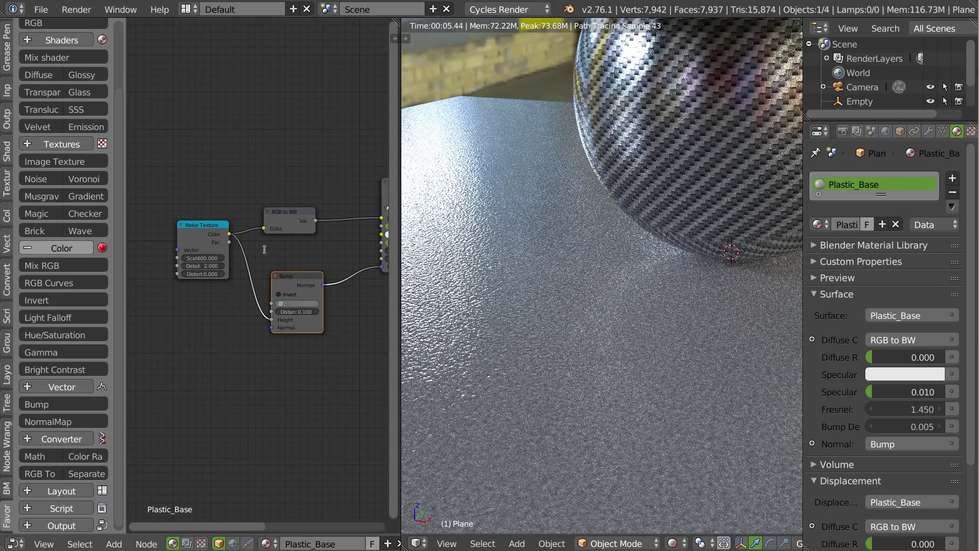
key("Return")
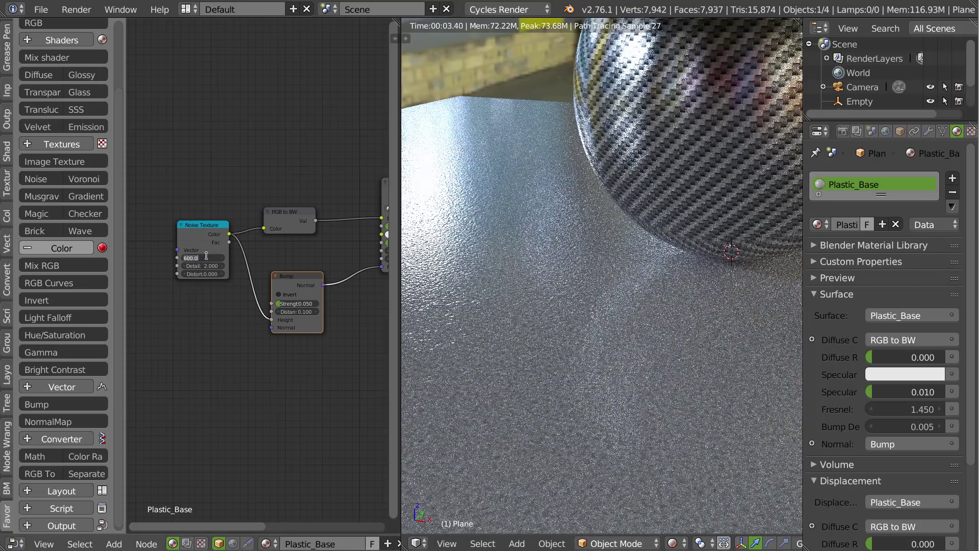
key("Return")
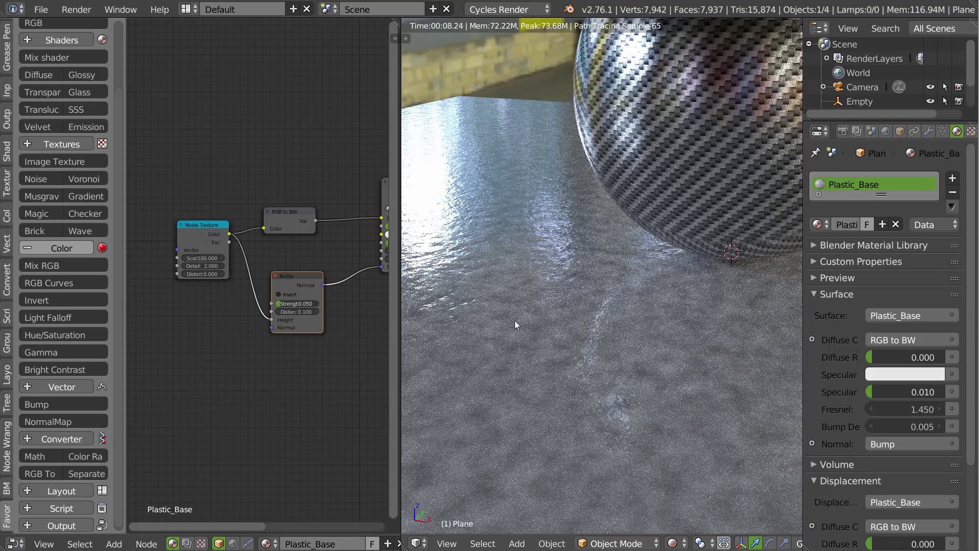
Move the Noise Texture node away and insert a ColorRamp node between it and the RGB to BW node
left_click_drag(203, 230, 151, 224)
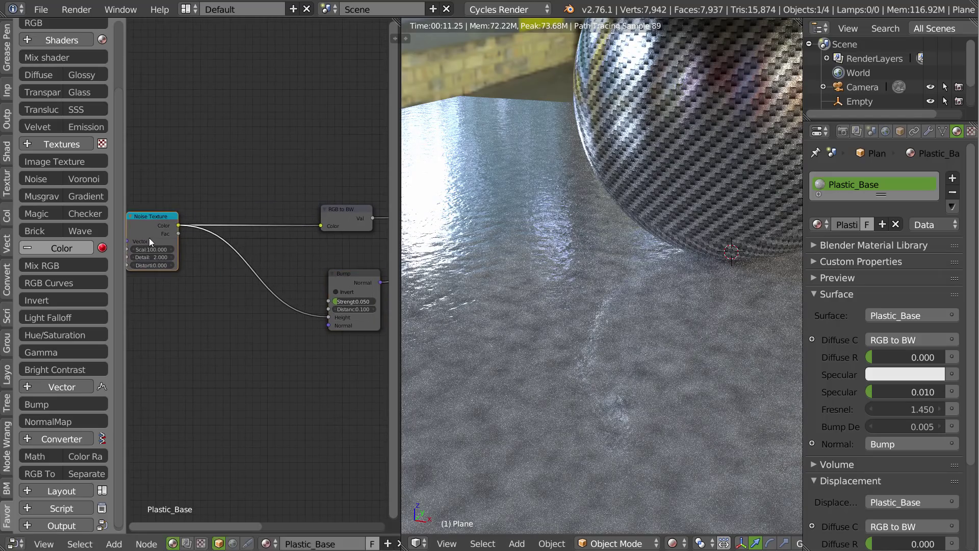
left_click(82, 456)
left_click(219, 161)
Bring the ColorRamp's black and white stops close together, with black at 0.492, while previewing the ramp on the plane
left_click_drag(301, 202, 249, 203)
left_click_drag(260, 165, 265, 159)
left_click(264, 167, "ctrl+shift")
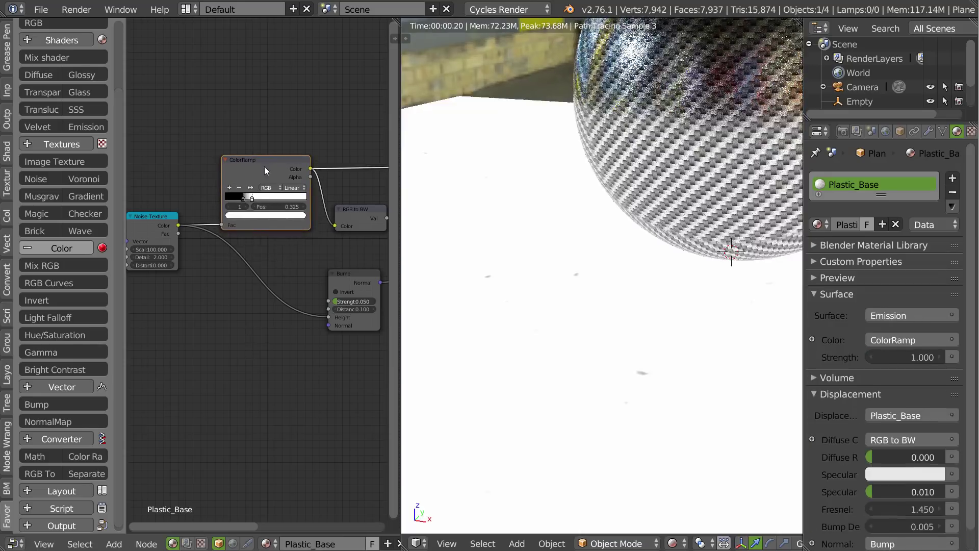
mouse_move(252, 198)
left_mouse_down()
mouse_move(283, 199)
mouse_move(244, 199)
mouse_move(265, 200)
left_mouse_up()
Switch the material preview back to the Plastic_Base group and shift its node slightly towards the RGB to BW node
middle_click_drag(335, 269, 219, 283)
middle_click_drag(375, 228, 313, 237)
left_click(313, 210, "ctrl+shift")
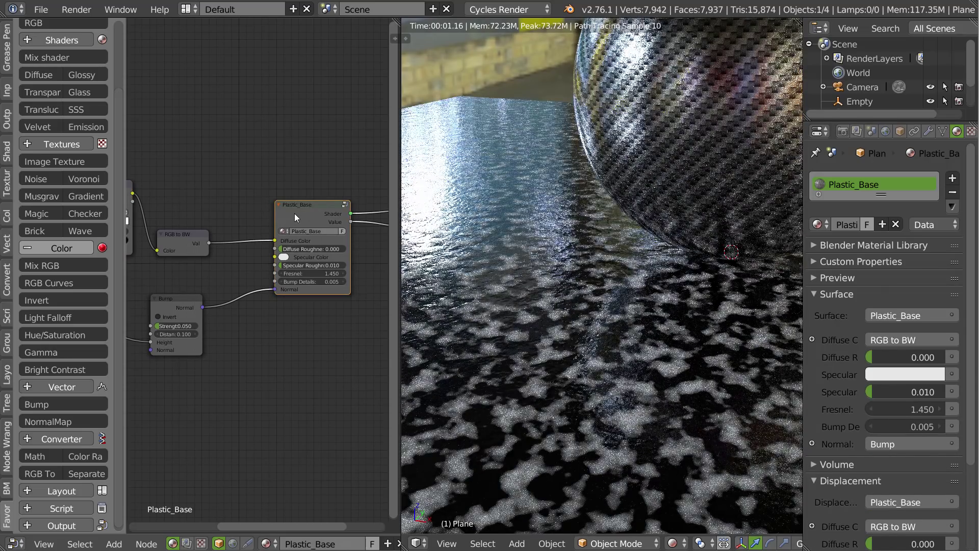
mouse_move(310, 207)
left_mouse_down()
mouse_move(296, 210)
mouse_move(305, 207)
left_mouse_up()
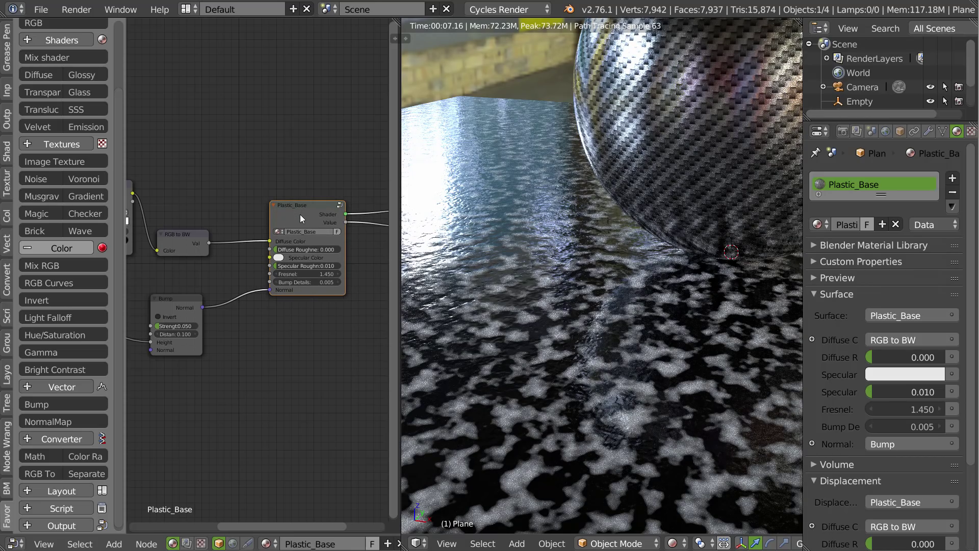
Review the Plastic_Base texture and bump node chain with the rendered plane, and examine the Carbon material's node group
middle_click_drag(217, 262, 371, 247)
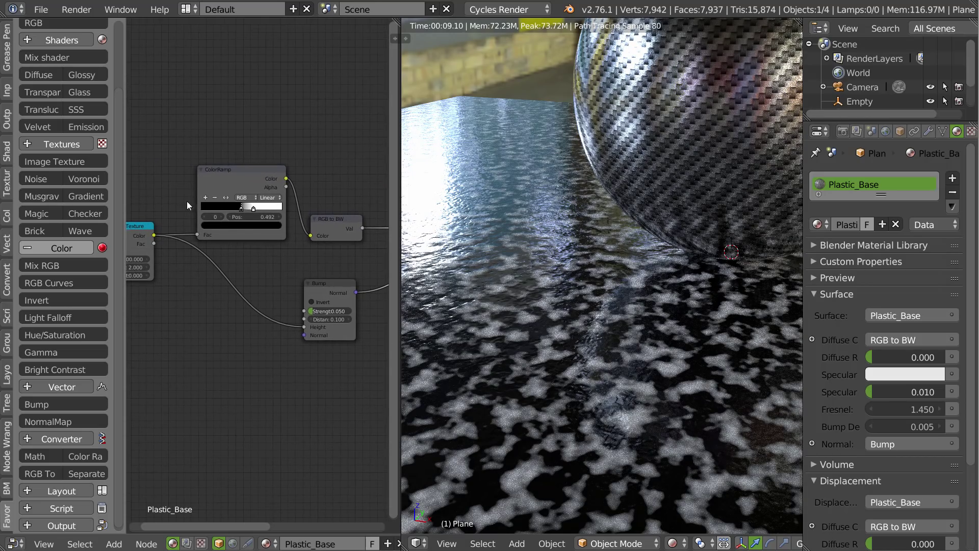
middle_click_drag(325, 253, 187, 268)
middle_click_drag(573, 295, 504, 337)
middle_click_drag(220, 266, 358, 247)
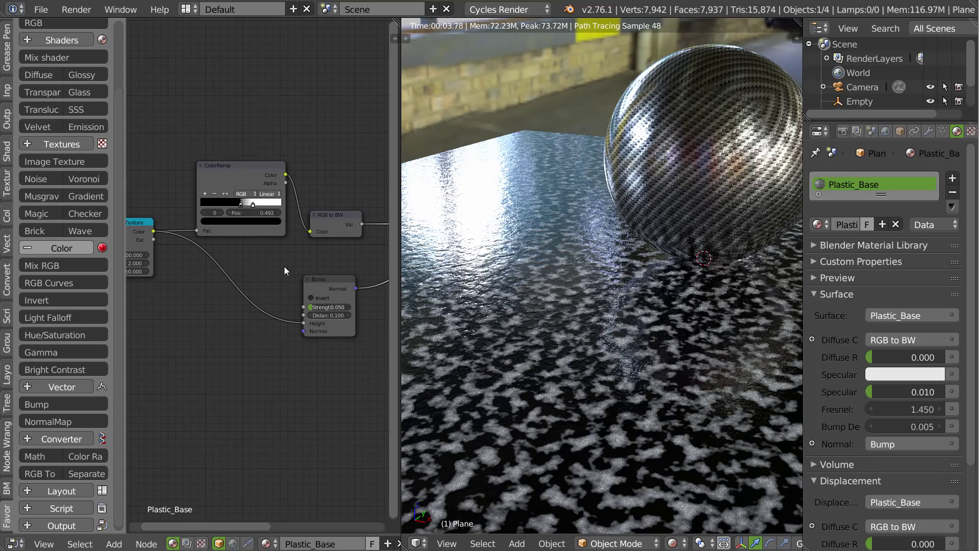
middle_click_drag(284, 266, 90, 287)
middle_click_drag(328, 254, 306, 258)
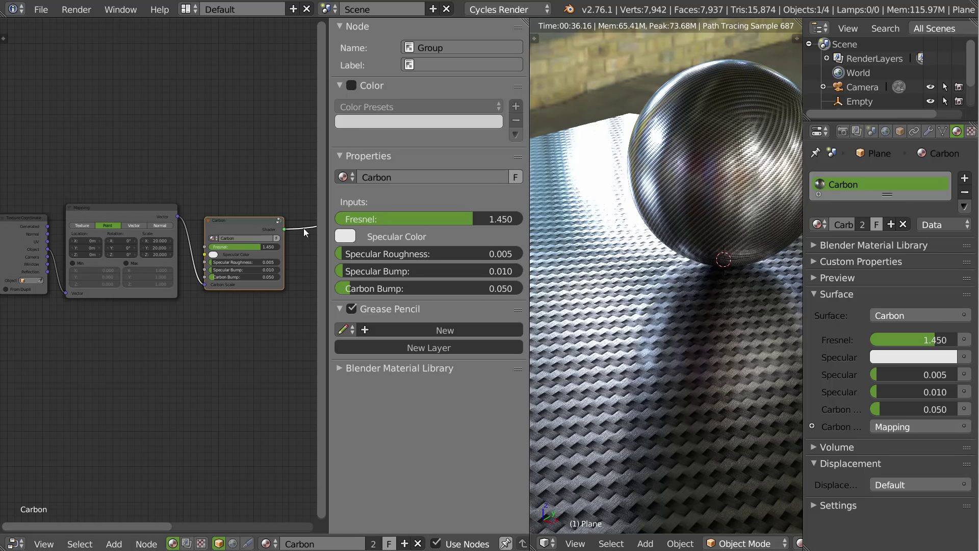
scroll(227, 250, "up", 4)
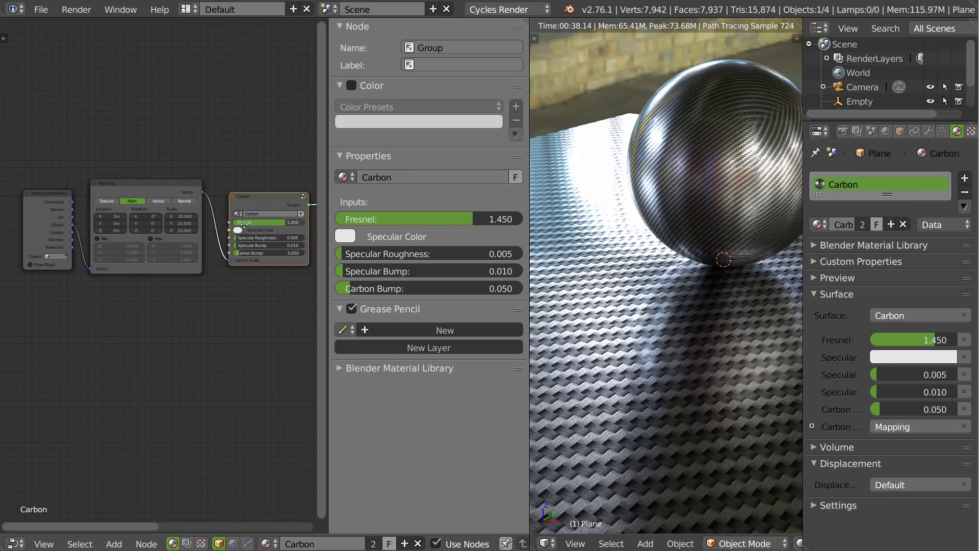
Set the Carbon group's Specular Color to a light yellow-green
middle_click_drag(251, 225, 184, 229)
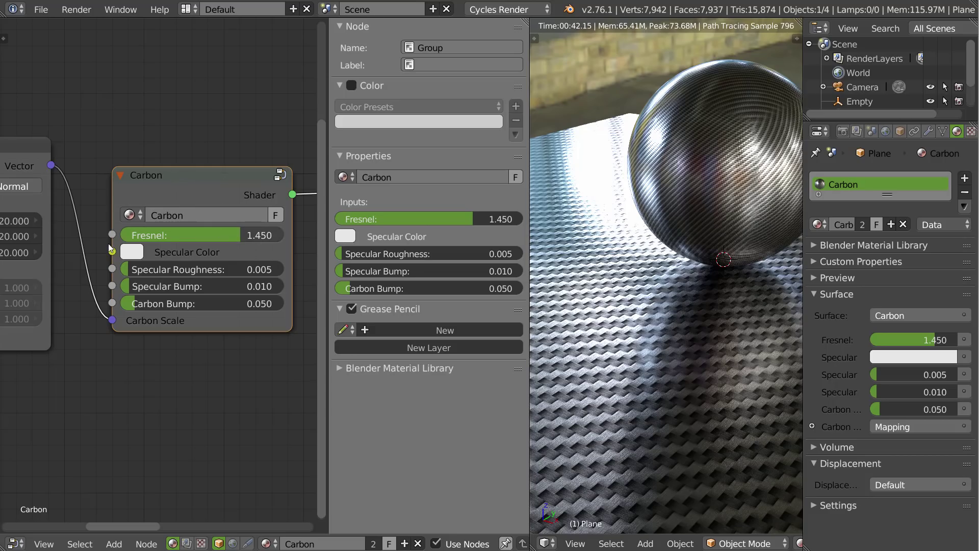
left_click(137, 253)
left_click(178, 109)
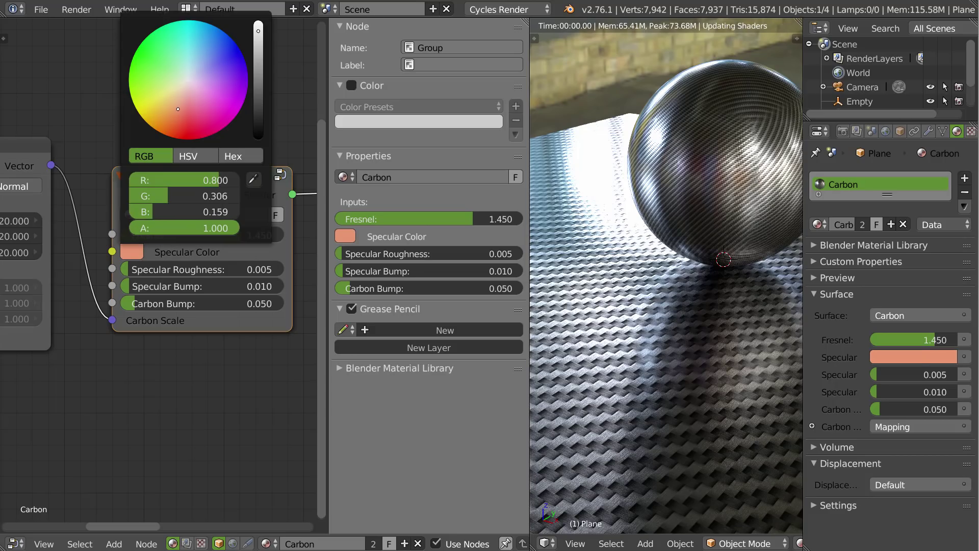
left_click_drag(178, 109, 154, 91)
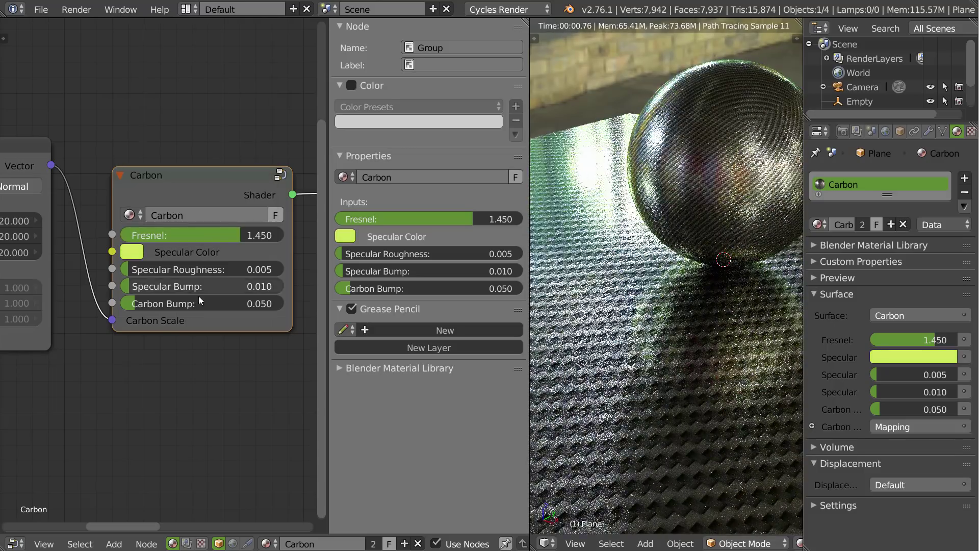
Adjust the Carbon group's Specular Roughness to 0.036, Specular Bump to 0.055 and Carbon Bump to 0.058
mouse_move(131, 268)
left_mouse_down()
mouse_move(181, 269)
mouse_move(127, 270)
left_mouse_up()
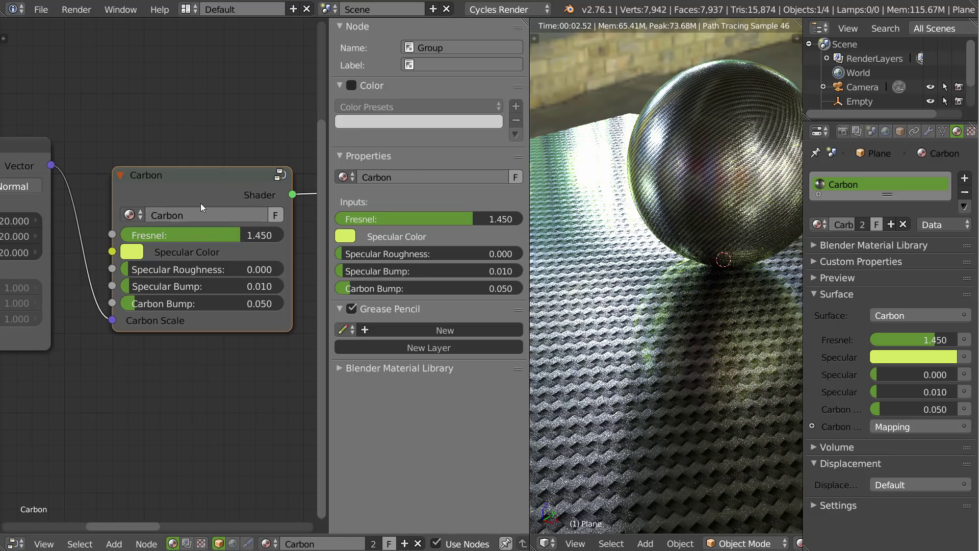
key("Tab")
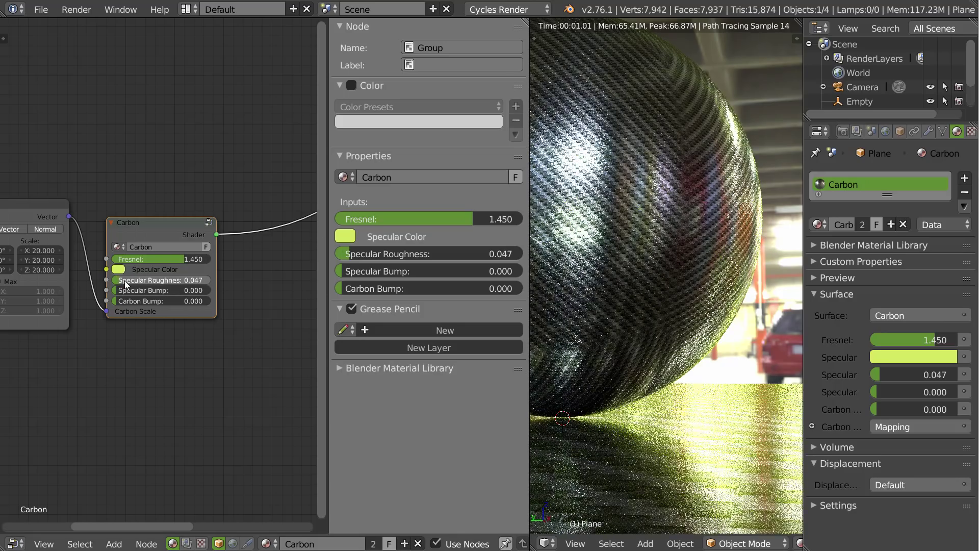
left_click_drag(126, 284, 127, 302)
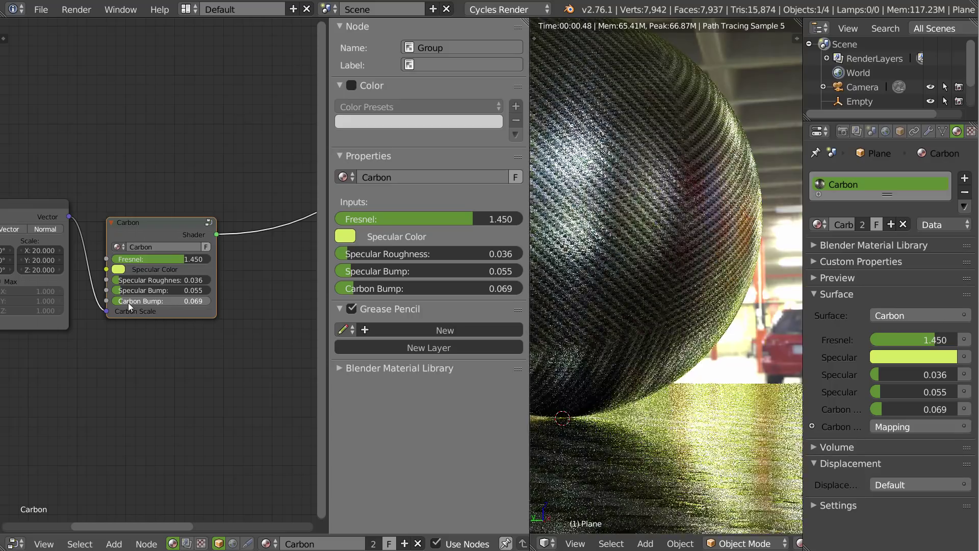
left_click_drag(137, 302, 127, 303)
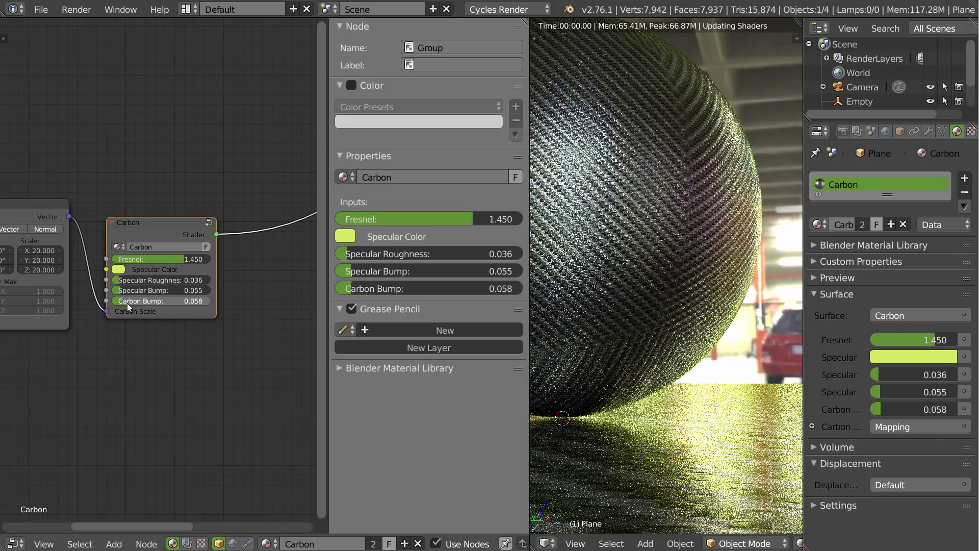
Set the Carbon group's Specular Bump to 0.010 and reset its Specular Roughness to 0.000
middle_click_drag(166, 271, 251, 241)
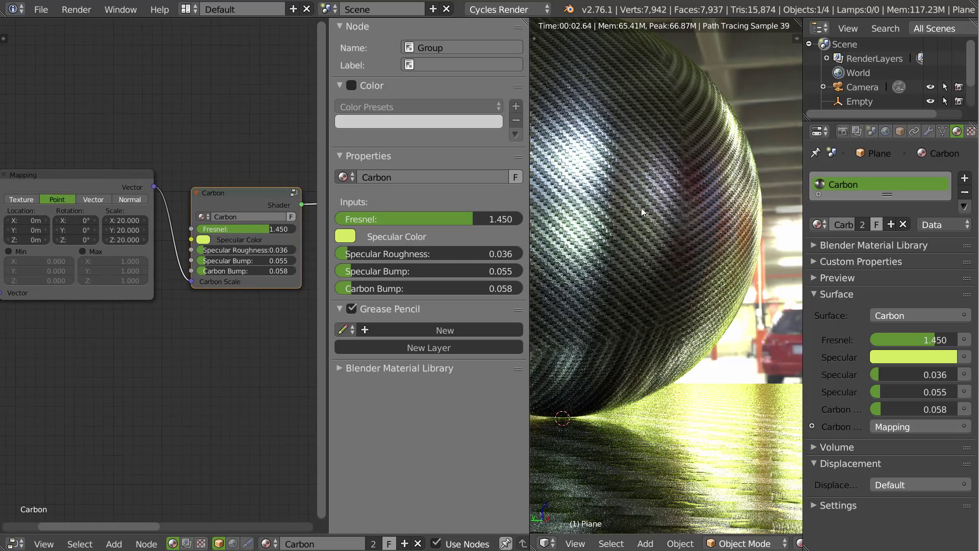
left_click(245, 260)
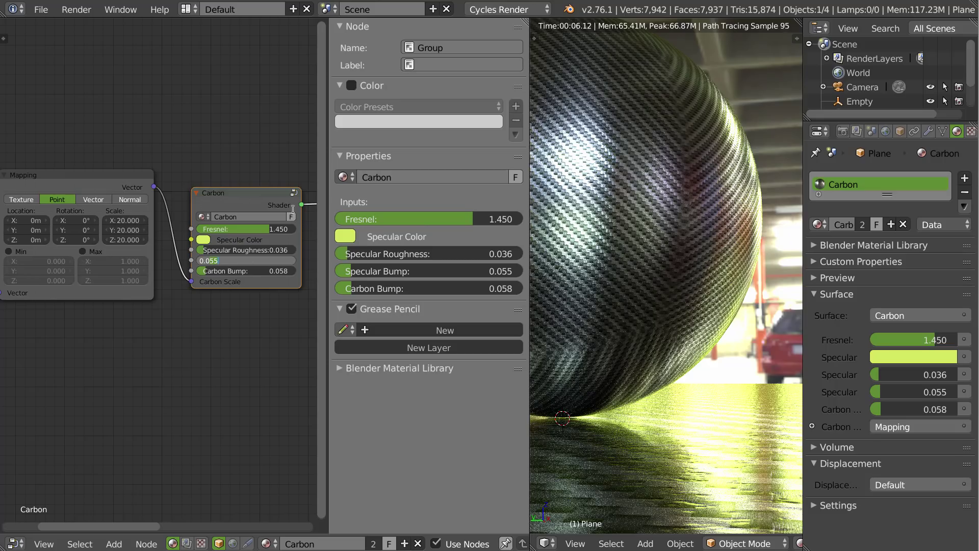
key("Return")
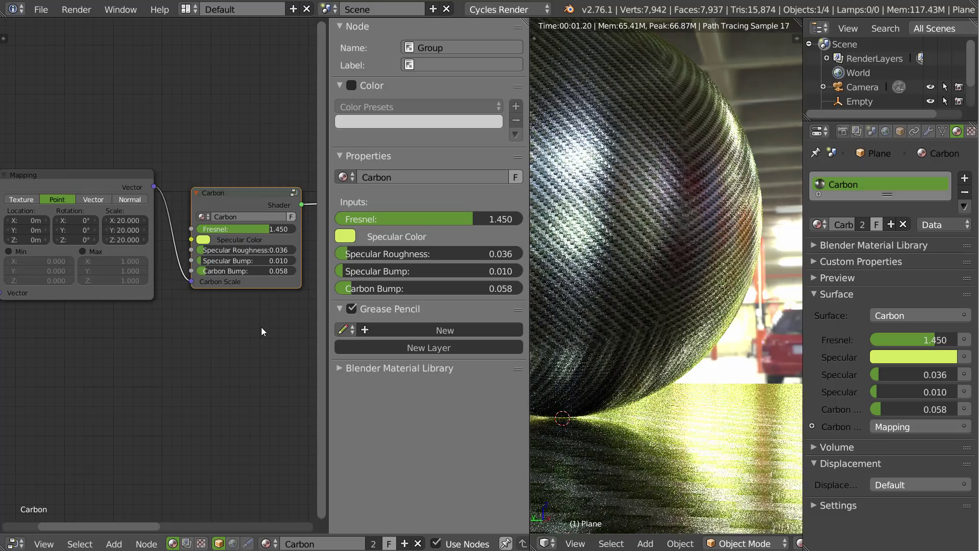
scroll(717, 301, "up", 8)
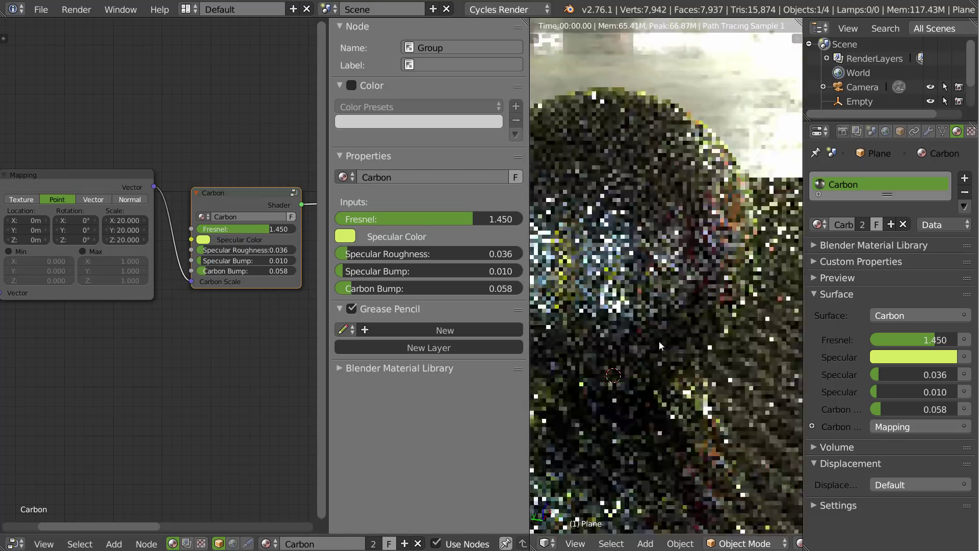
scroll(672, 296, "down", 8)
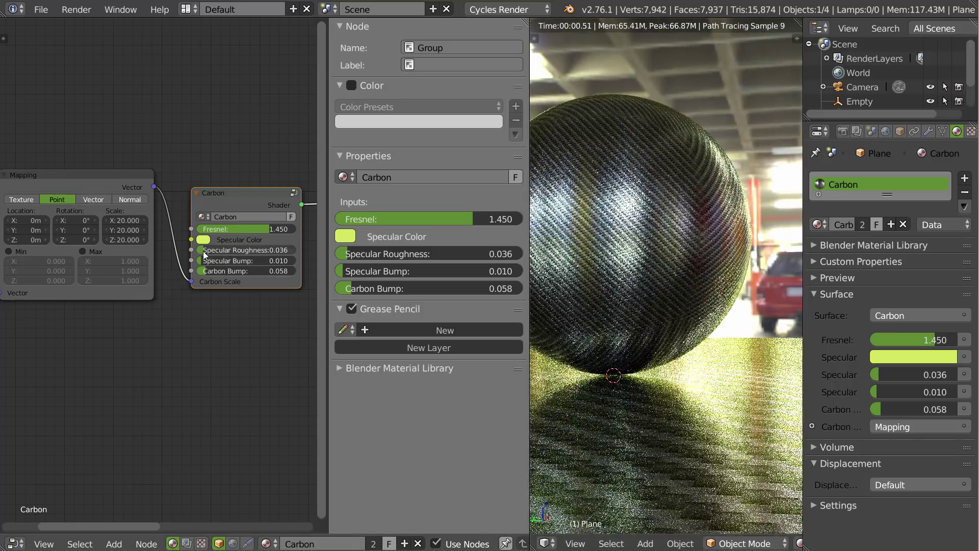
key("BackSpace")
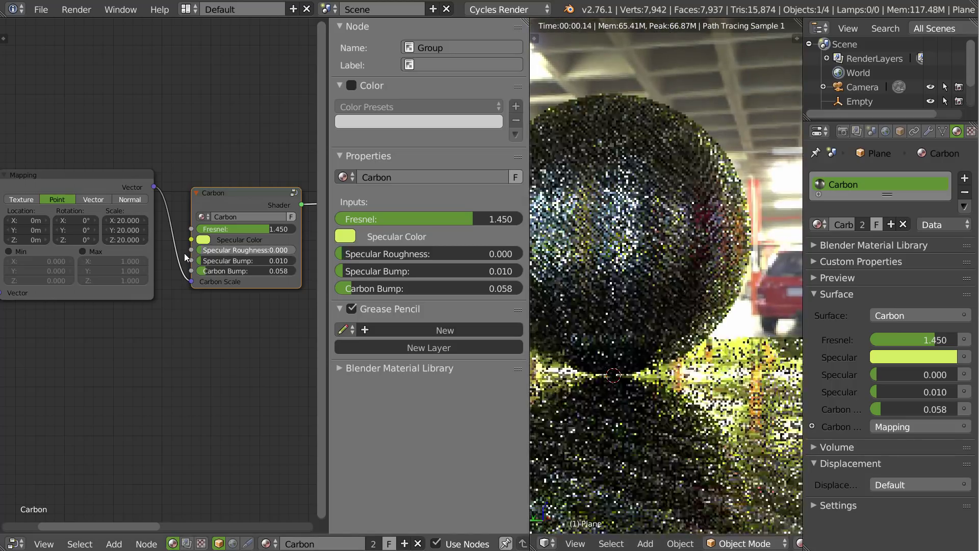
Set the Mapping node's scale to 30 on all three axes
middle_click_drag(689, 330, 691, 357)
scroll(561, 394, "down", 6)
middle_click_drag(561, 394, 638, 336)
middle_click_drag(200, 283, 216, 303)
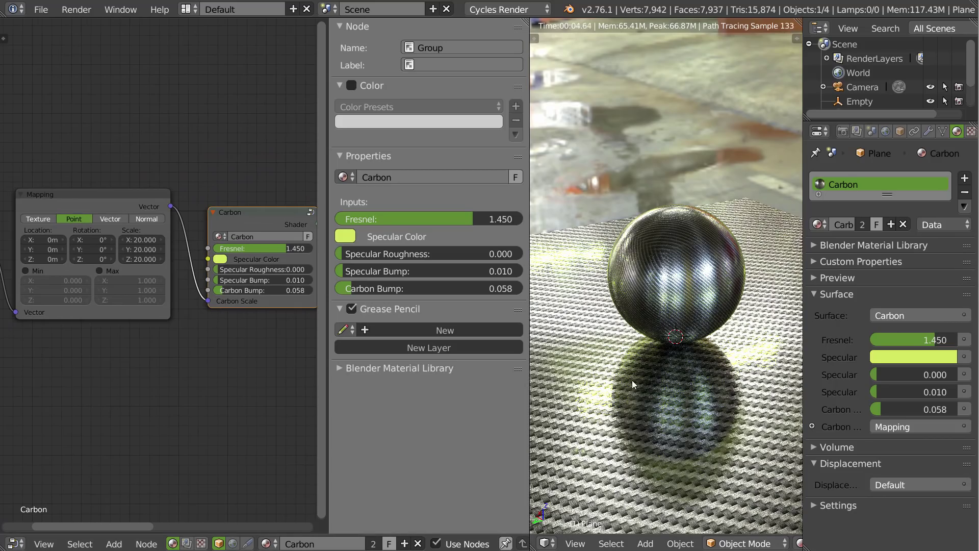
scroll(645, 309, "up", 4)
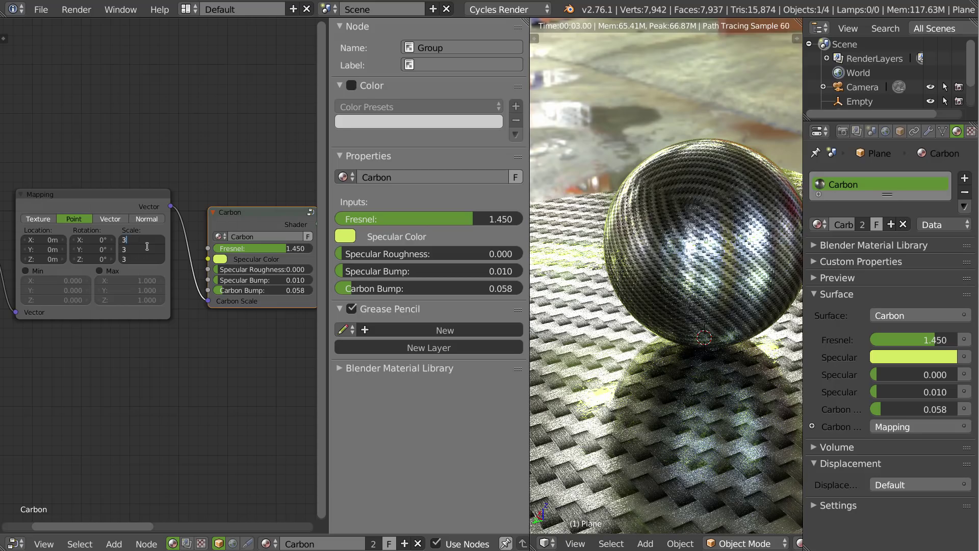
type("0")
key("Return")
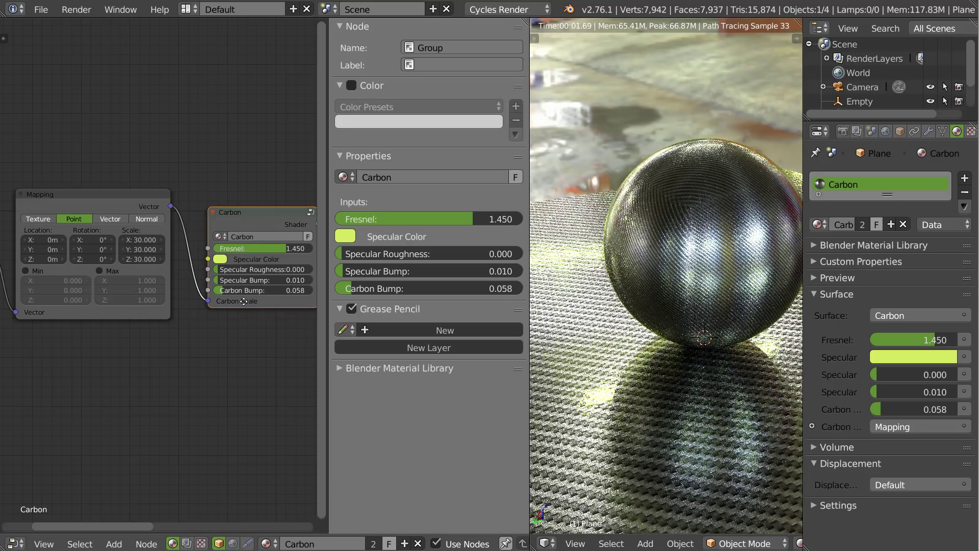
Hide the node editor's sidebar and look briefly inside the Carbon group at its image texture and bump nodes
middle_click_drag(243, 301, 209, 299)
key("n")
left_click_drag(312, 209, 327, 199)
middle_click_drag(47, 240, 130, 232)
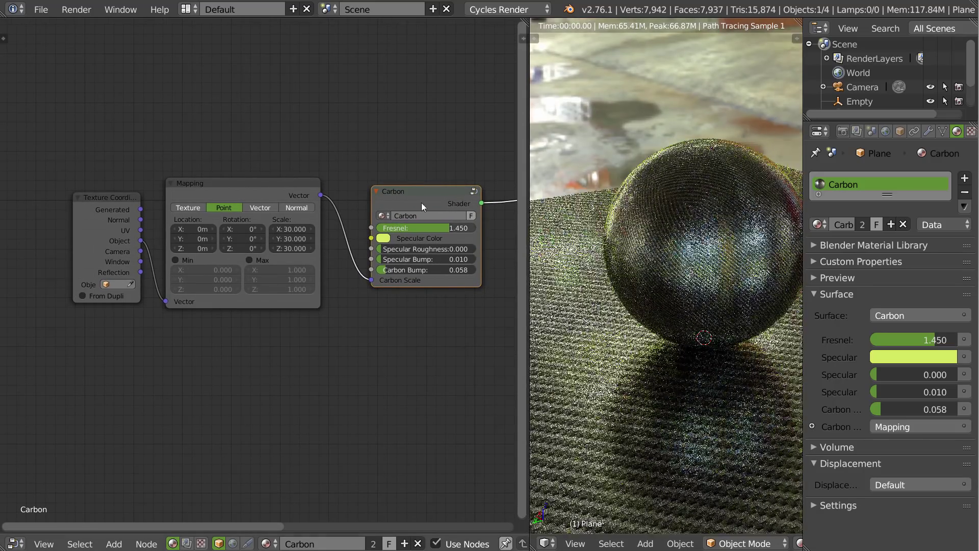
key("Tab")
middle_click_drag(268, 88, 249, 162)
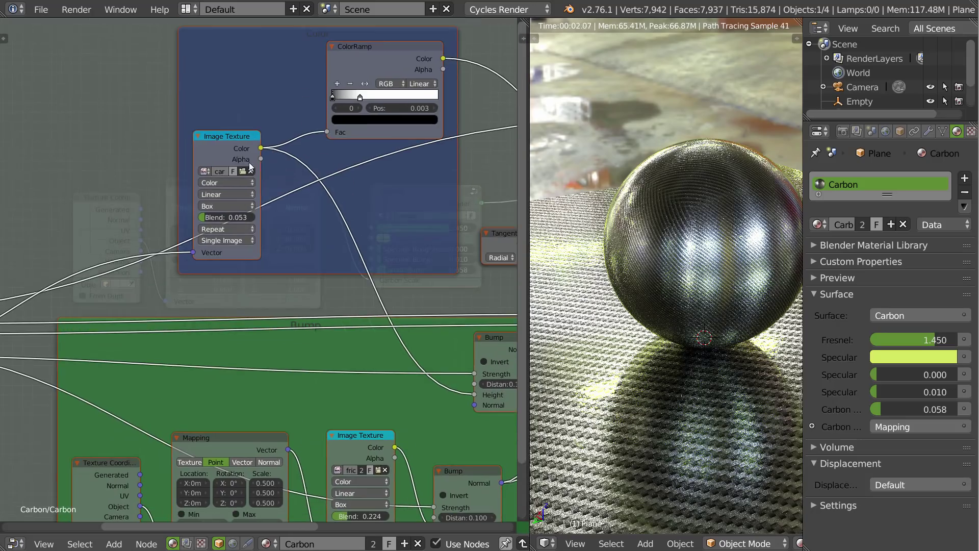
key("Tab")
Assign the Plastic_Base material to the plane in place of Carbon
middle_click_drag(612, 283, 688, 255)
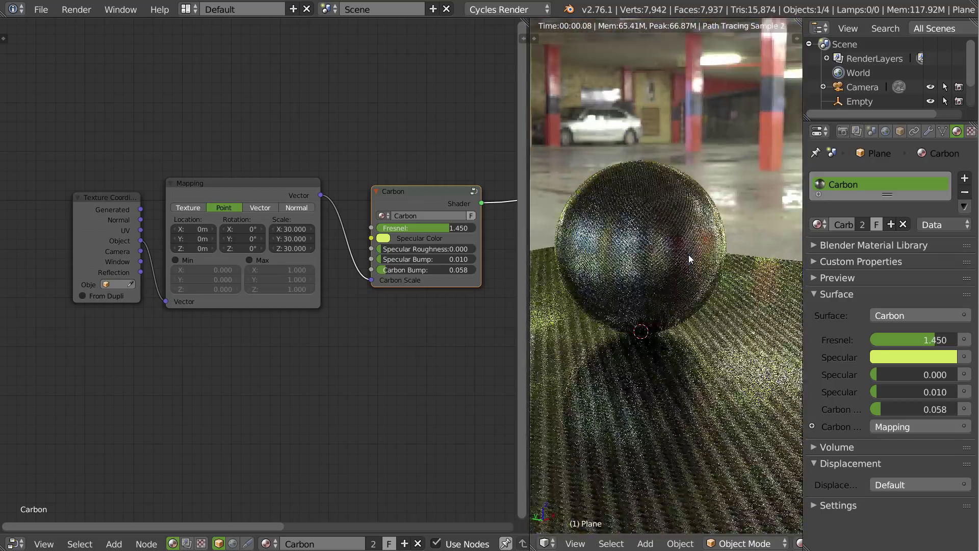
mouse_move(628, 271)
middle_mouse_down()
mouse_move(635, 294)
mouse_move(629, 259)
middle_mouse_up()
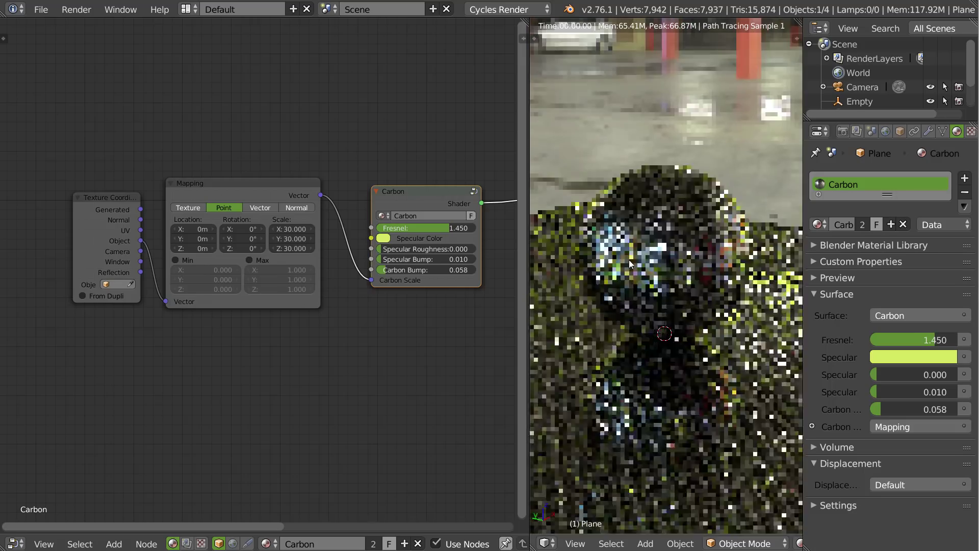
middle_click_drag(423, 204, 308, 236)
left_click(817, 224)
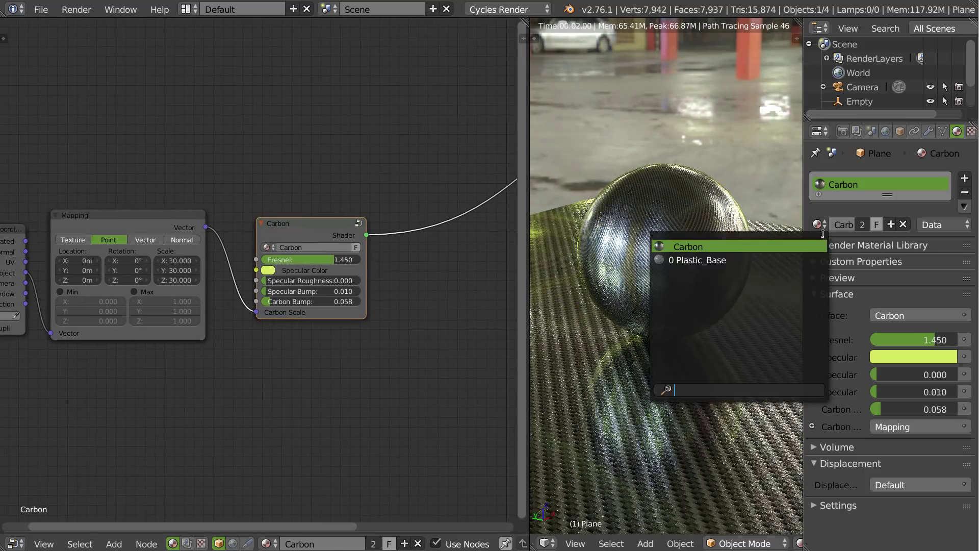
left_click(731, 263)
middle_click_drag(417, 217, 283, 230)
left_click(818, 224)
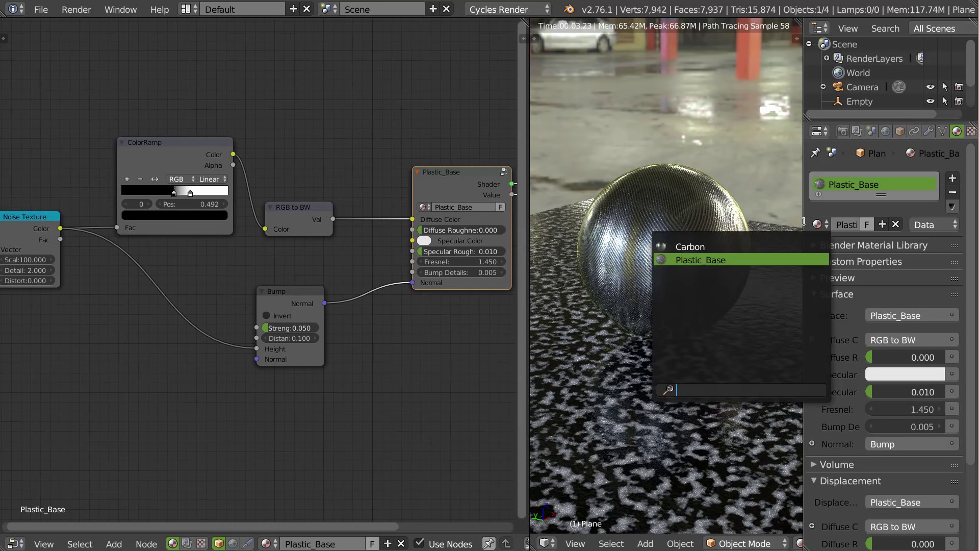
left_click(409, 172)
Cut the links feeding the Plastic_Base group and brighten its Diffuse Color to a light grey
left_click_drag(438, 178, 432, 178)
left_click_drag(376, 191, 359, 324, "ctrl")
left_click(425, 219)
left_click_drag(496, 114, 499, 88)
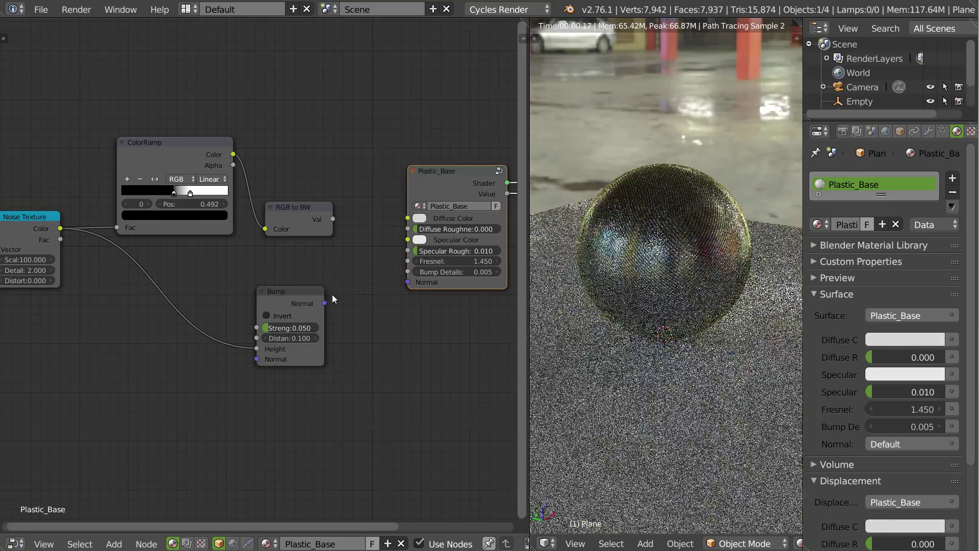
Delete the Noise Texture, ColorRamp, RGB to BW and Bump nodes, leaving Plastic_Base connected to the Material Output
left_click(326, 210)
key("b")
left_click_drag(352, 100, 0, 497)
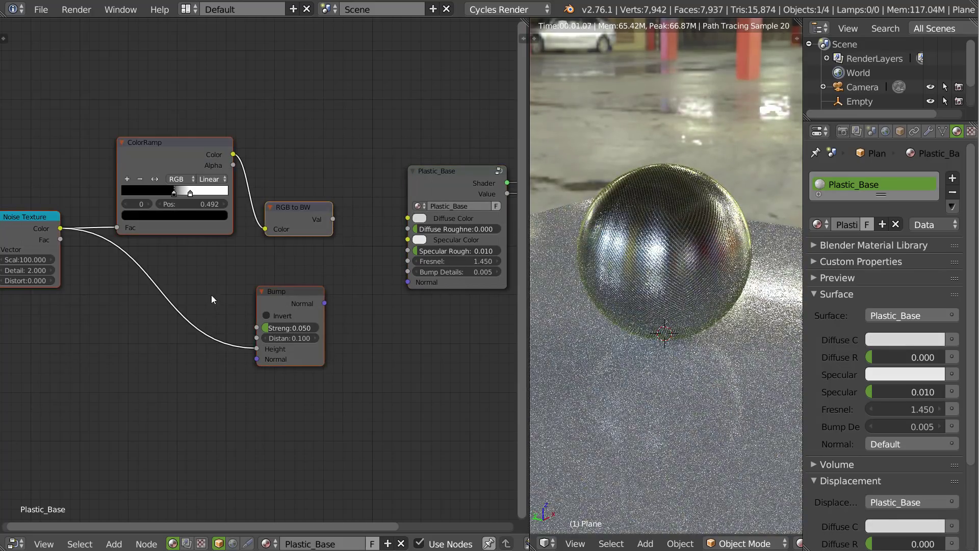
key("x")
key("Home")
left_click_drag(214, 224, 212, 220)
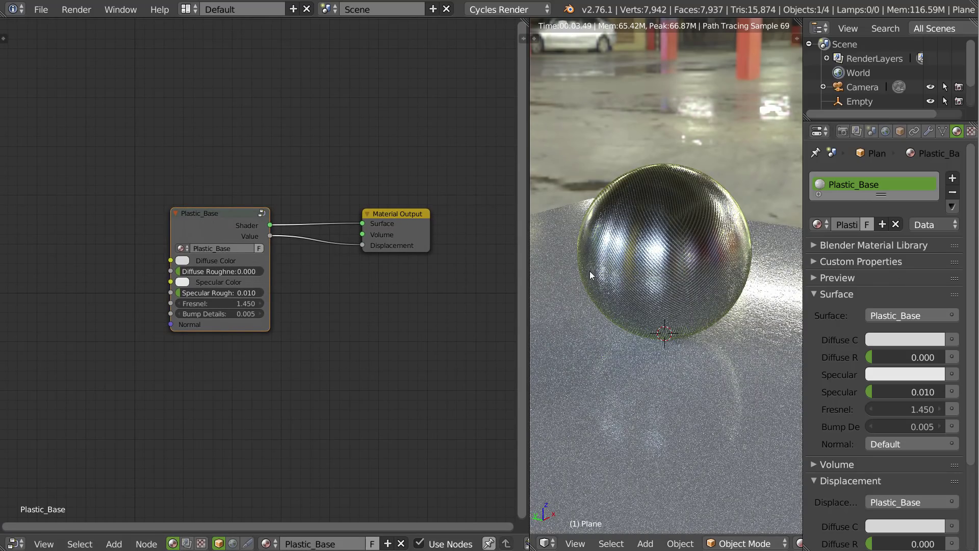
left_click(867, 224)
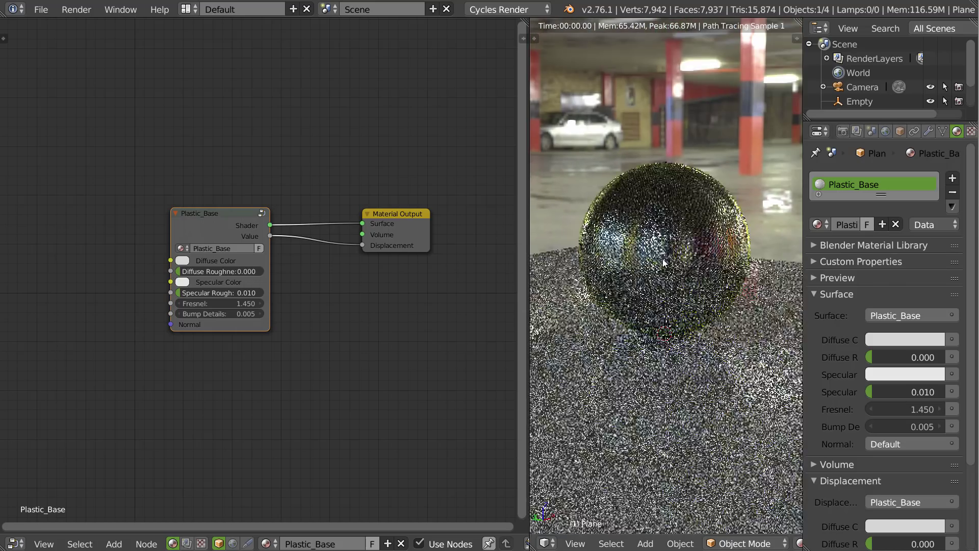
Select the sphere and move its Material Output node close to the Carbon group node
right_click(649, 204)
middle_click_drag(238, 235, 472, 200)
middle_click_drag(474, 166, 410, 191)
left_click_drag(490, 153, 228, 289)
middle_click_drag(209, 293, 392, 240)
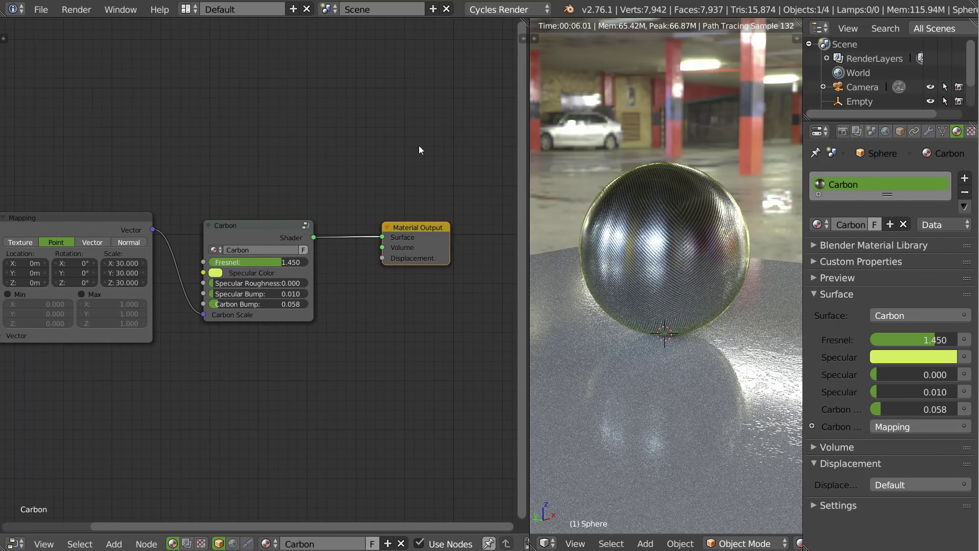
Select the plane again and set its Plastic_Base group's Bump Details to 0.001
right_click(564, 332)
middle_click_drag(304, 268, 104, 273)
middle_click_drag(189, 269, 60, 315, "ctrl")
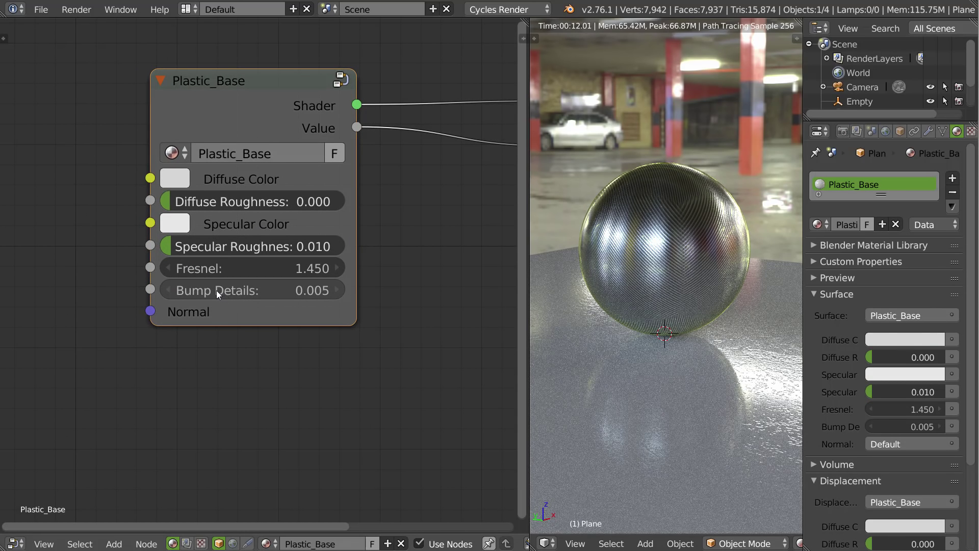
left_click(217, 290)
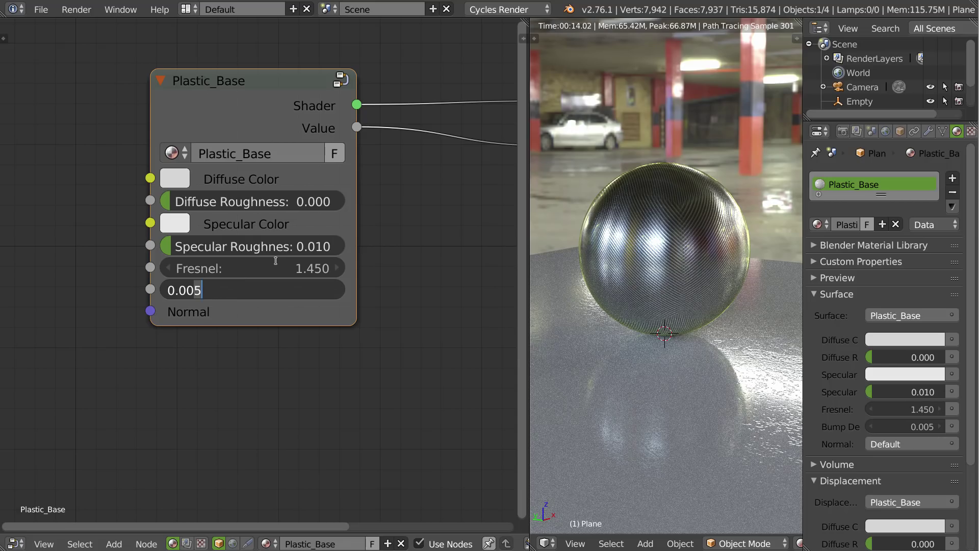
key("Return")
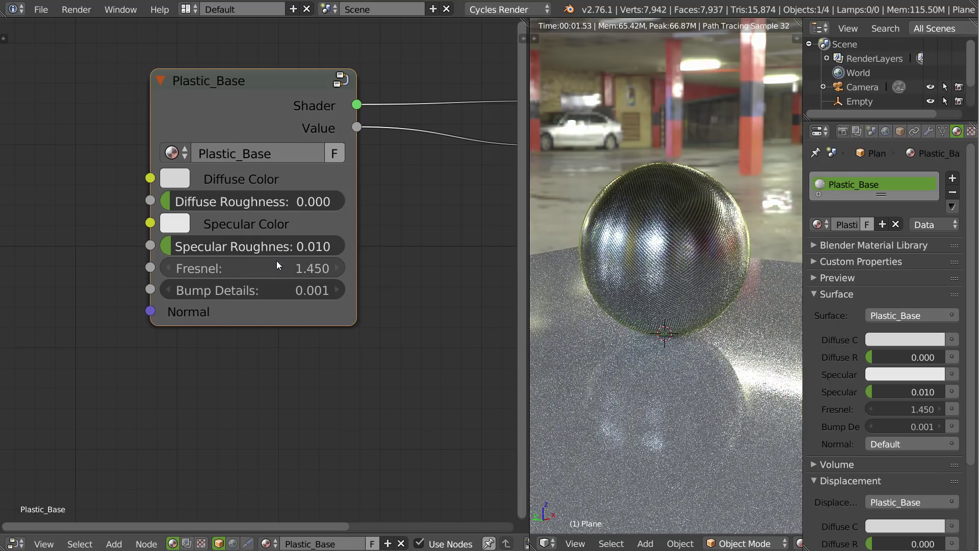
Collapse the material's Surface and Displacement sections, and check the Settings section before collapsing it too
left_click(831, 295)
left_click(830, 328)
left_click(830, 342)
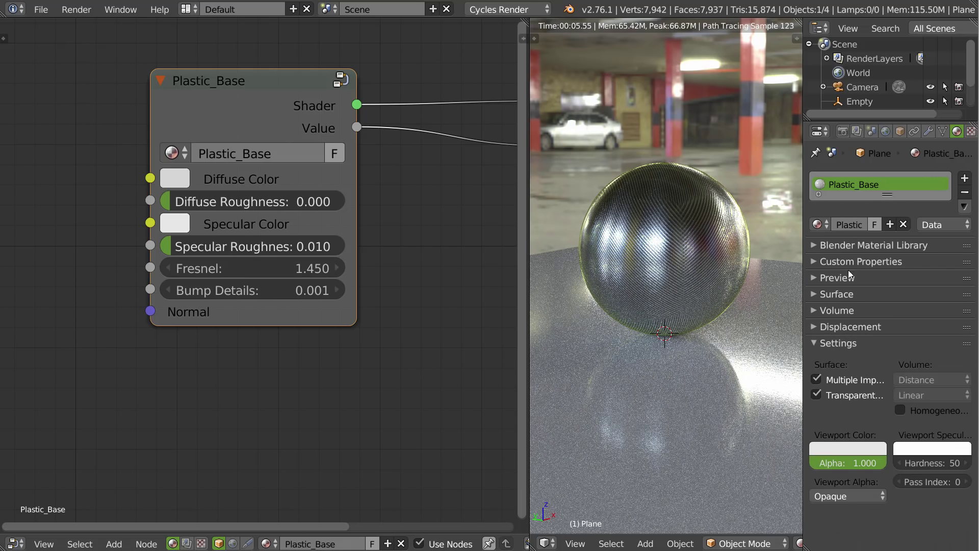
left_click(825, 343)
Expand the Blender Material Library section and browse its preset thumbnails and library categories
left_click(839, 246)
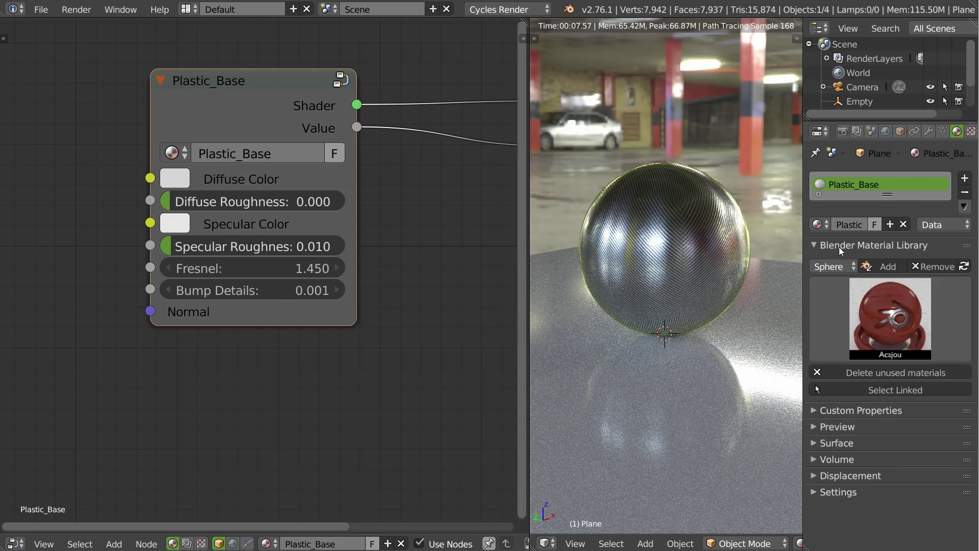
left_click(891, 334)
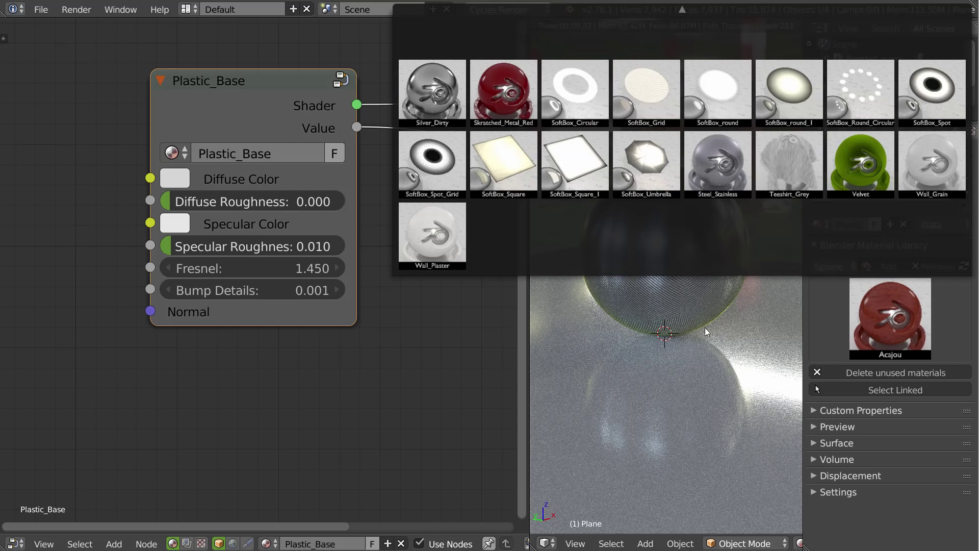
mouse_move(682, 10)
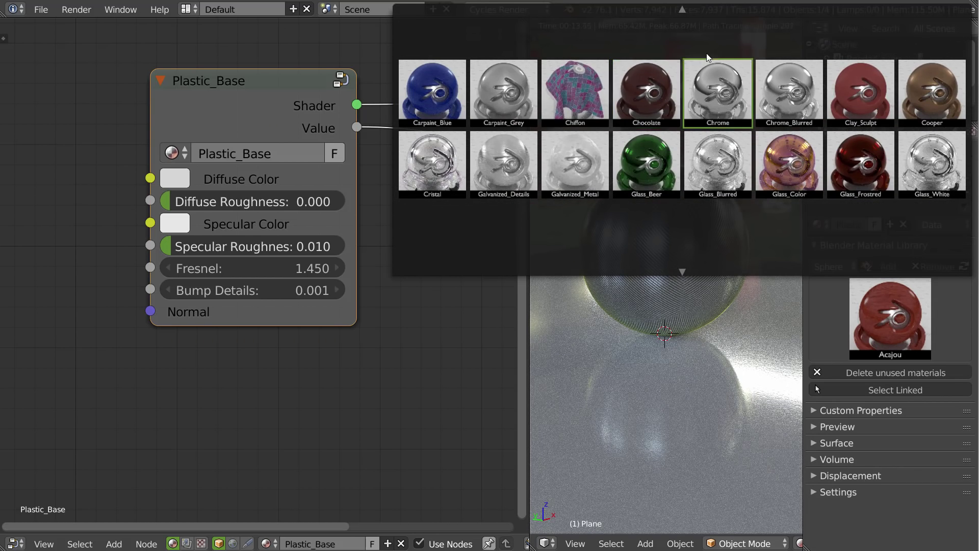
scroll(680, 141, "down", 5)
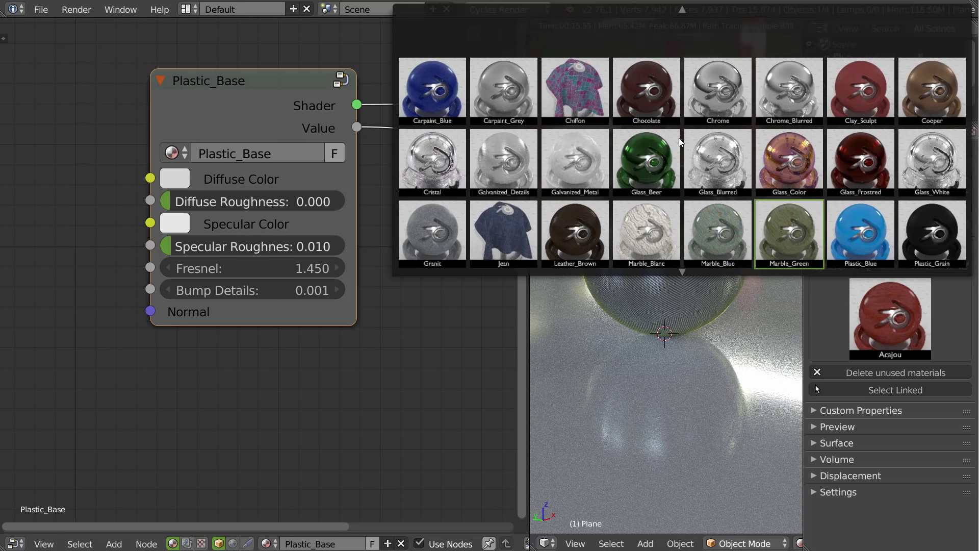
scroll(678, 138, "down", 1)
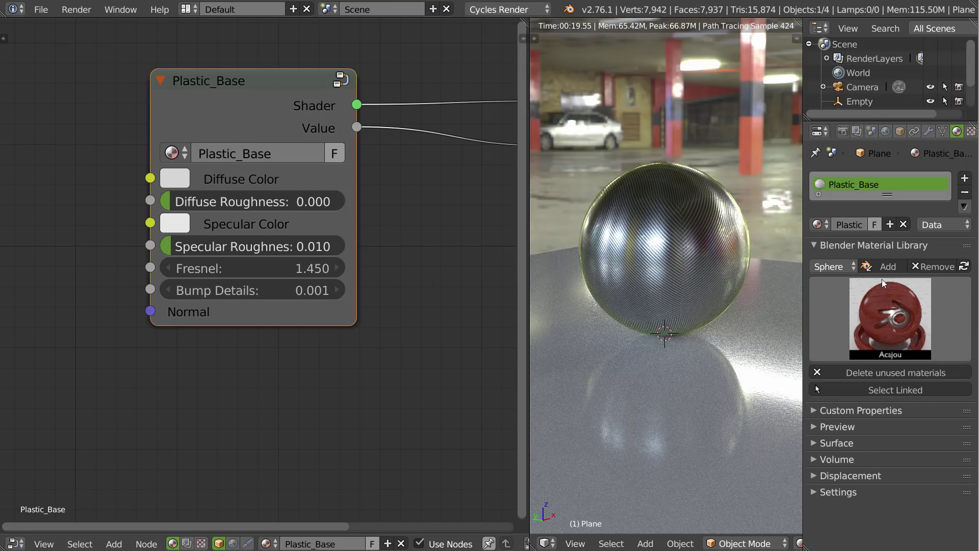
left_click(826, 266)
left_click(825, 264)
left_click(830, 265)
left_click(908, 326)
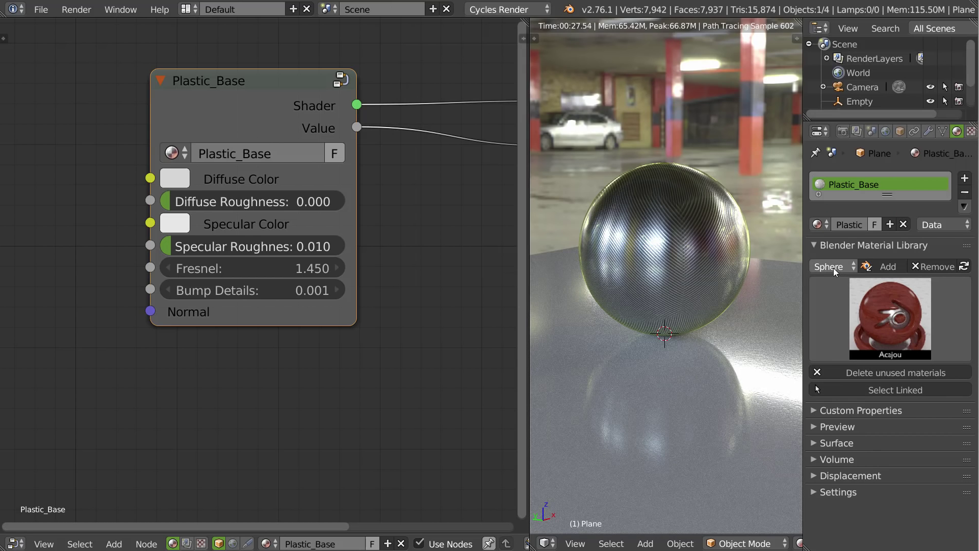
left_click(869, 347)
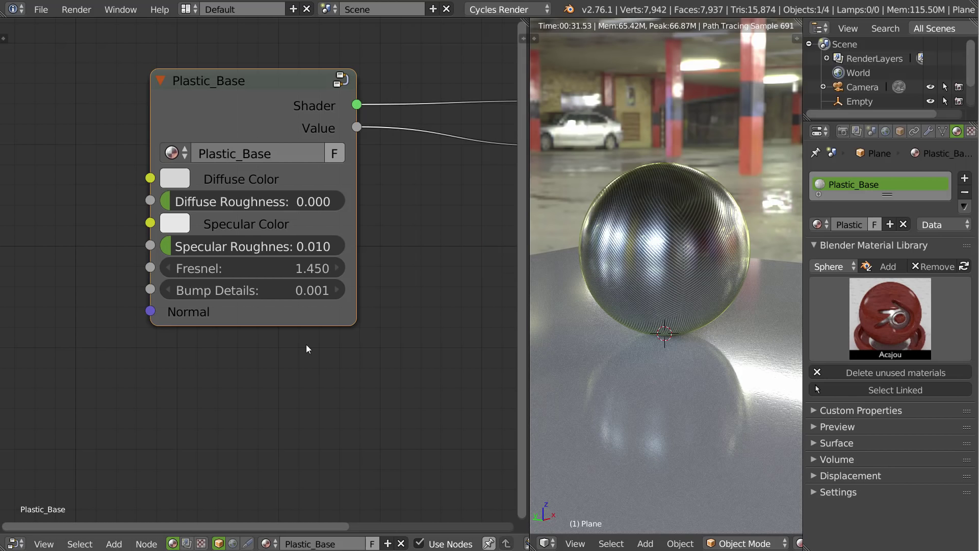
Select the sphere and change its Carbon group's Specular Color to a near-white neutral with saturation 0
right_click(644, 217)
key("Home")
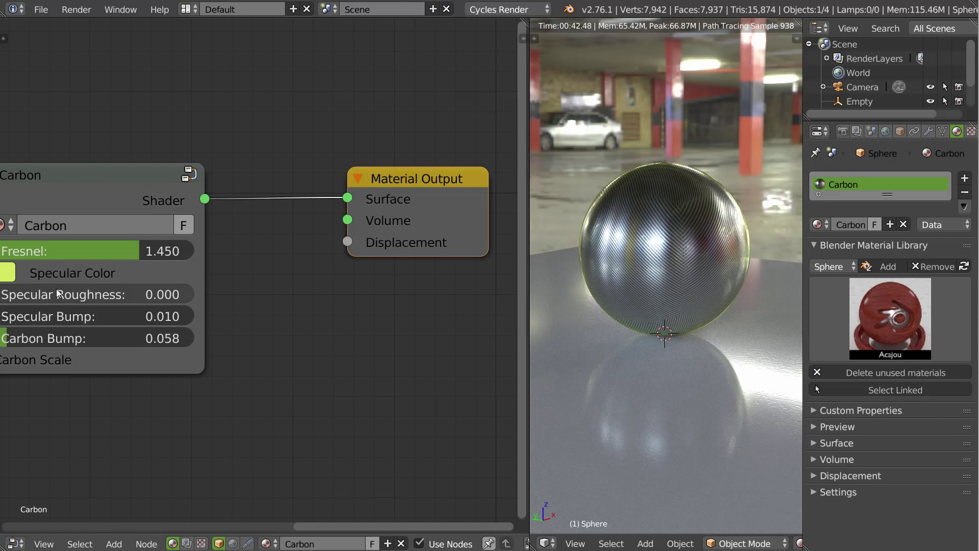
left_click(10, 274)
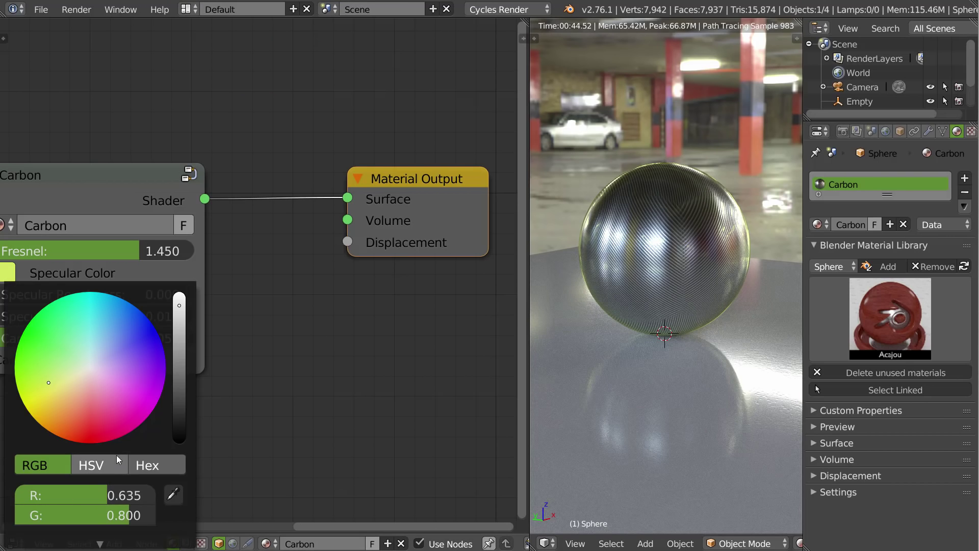
scroll(105, 501, "down", 15)
scroll(105, 498, "up", 1)
scroll(106, 439, "up", 3)
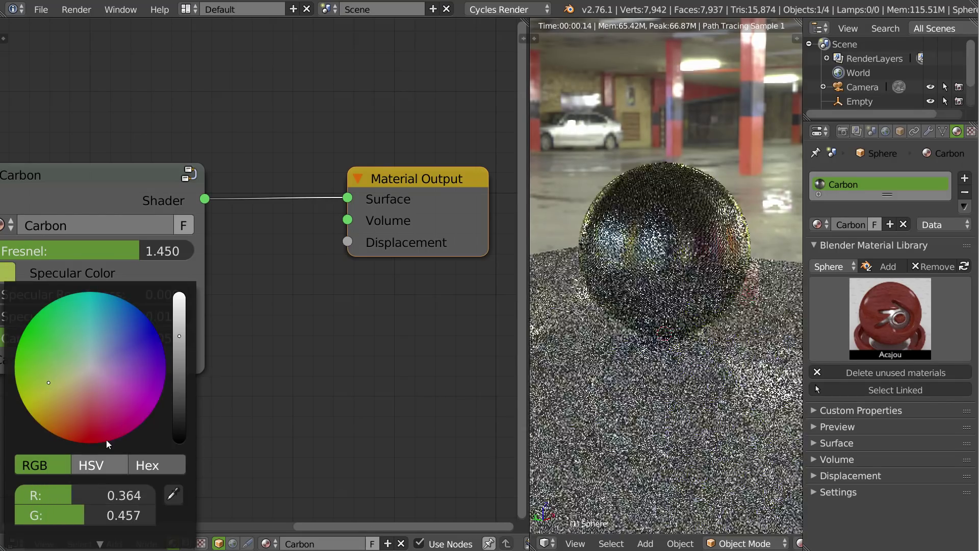
scroll(224, 332, "down", 2)
scroll(110, 329, "down", 3)
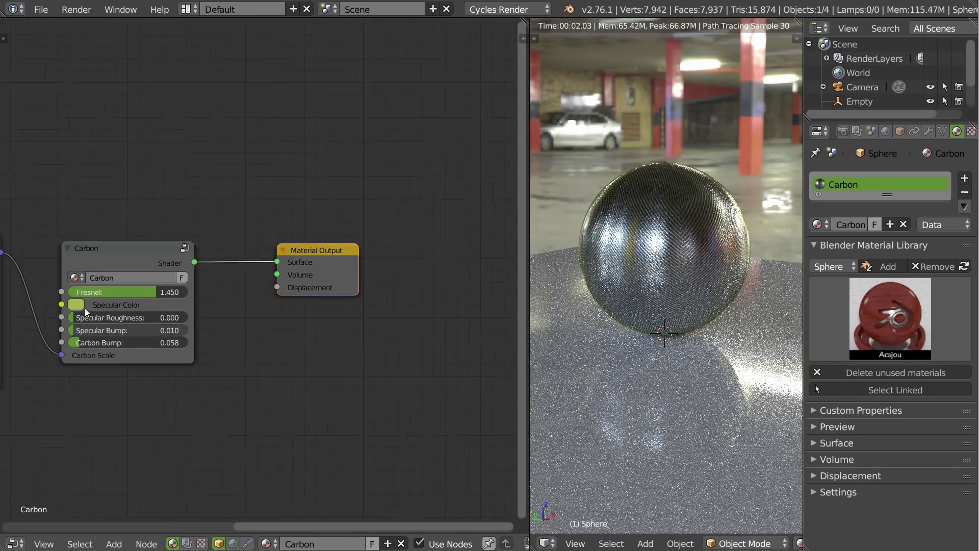
left_click(78, 306)
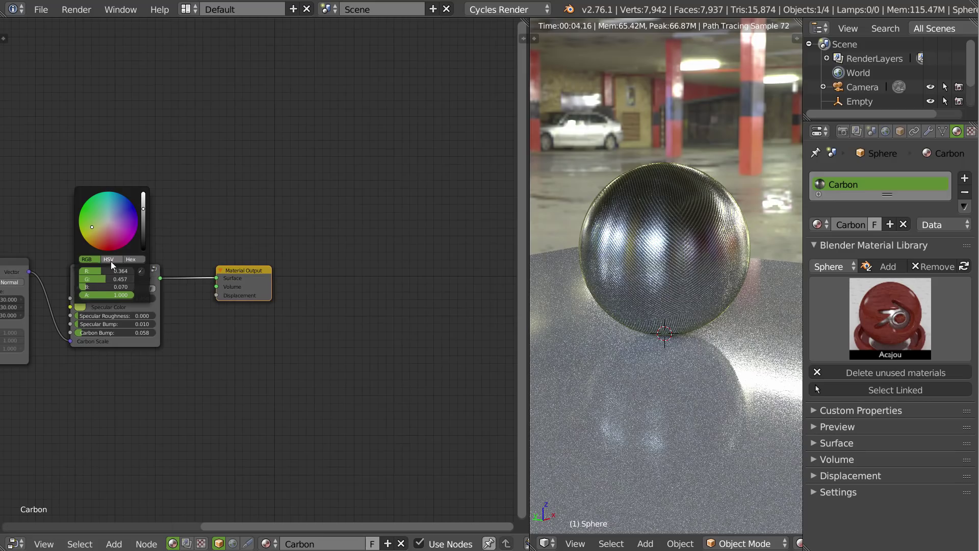
left_click_drag(108, 279, 77, 279)
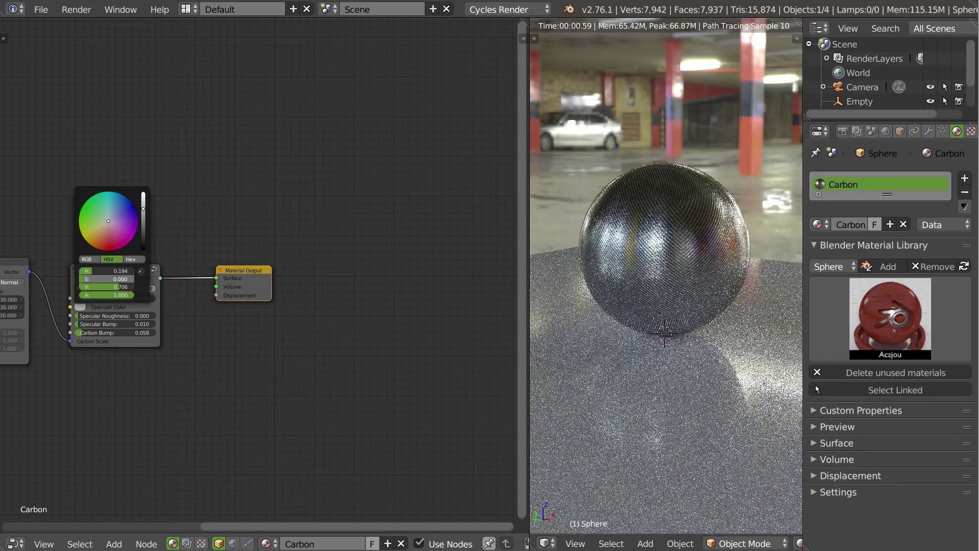
left_click(79, 307)
left_click_drag(105, 287, 114, 287)
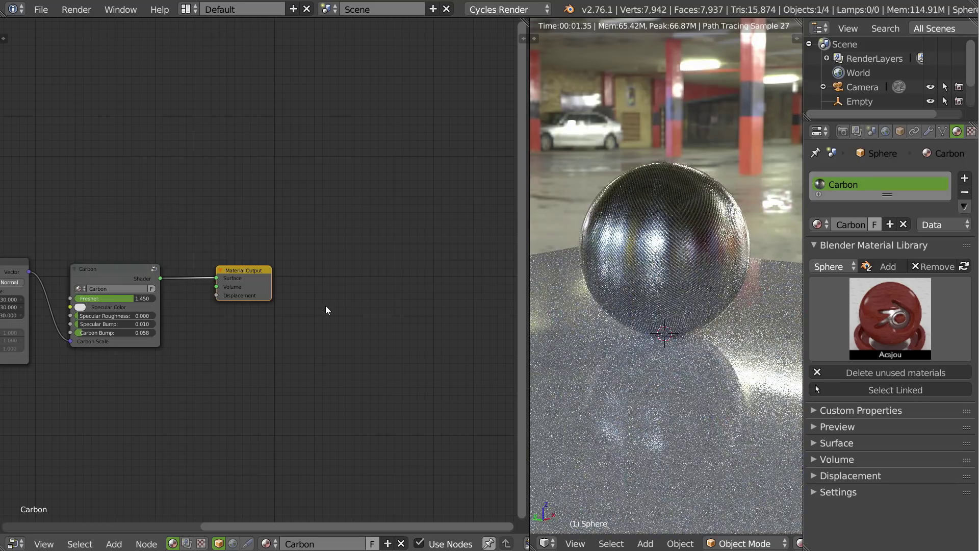
View the carbon sphere from a higher angle and save the file
middle_click_drag(708, 267, 666, 230)
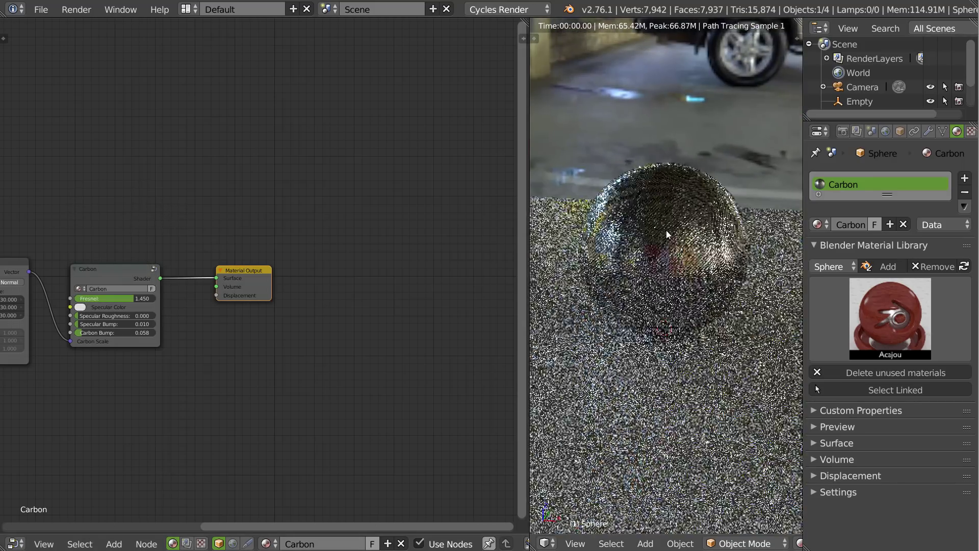
left_click(40, 9)
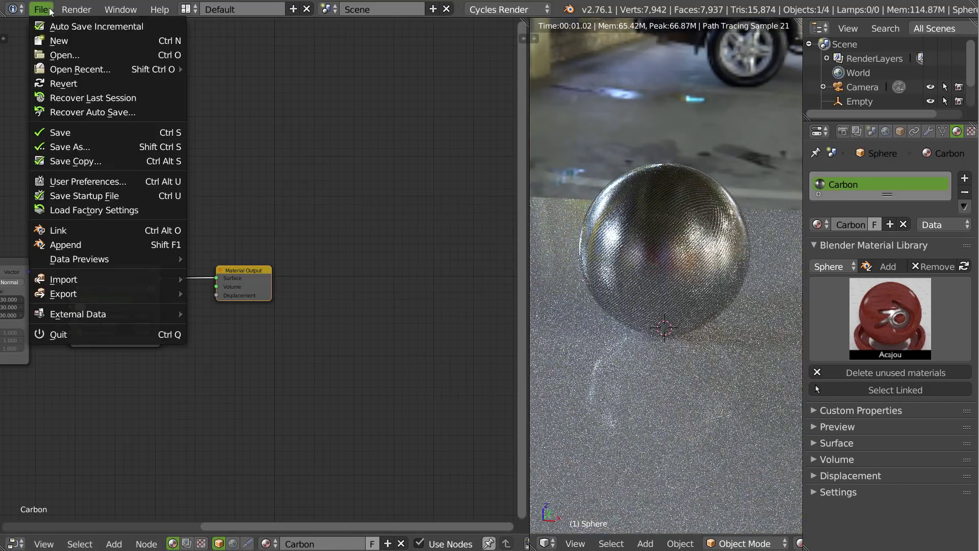
left_click(61, 133)
middle_click_drag(642, 256, 693, 244)
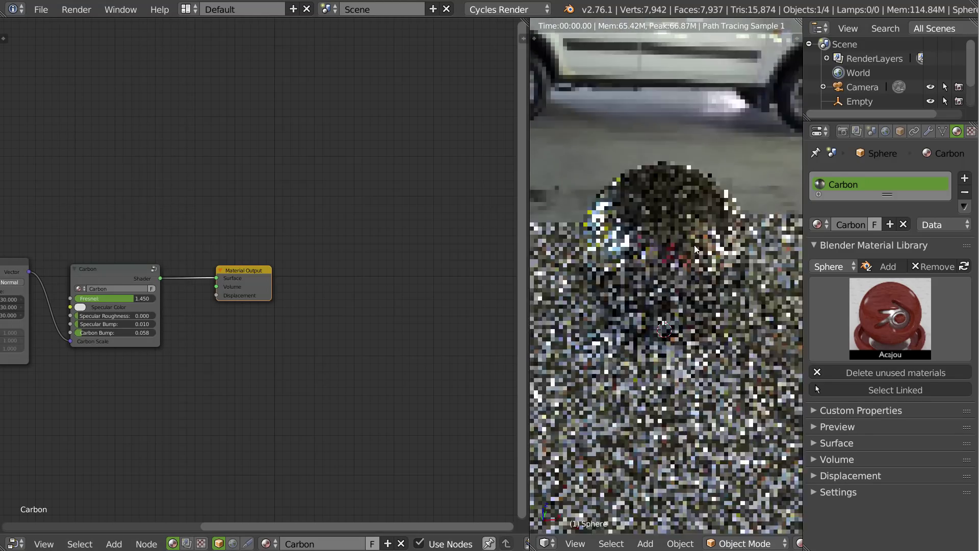
Frame the sphere's whole node tree and shift the Carbon group node slightly closer to the Material Output
key("Home")
scroll(256, 314, "up", 3)
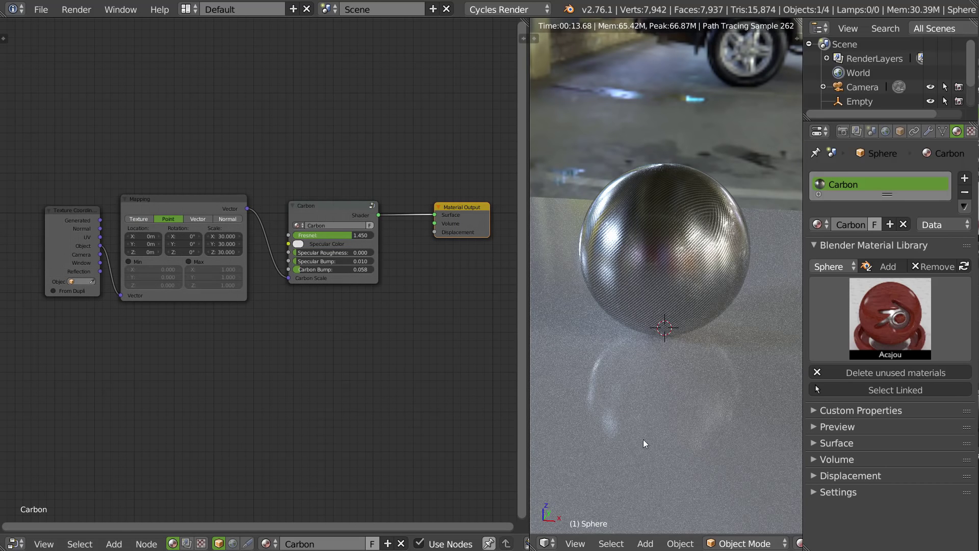
left_click_drag(329, 206, 334, 206)
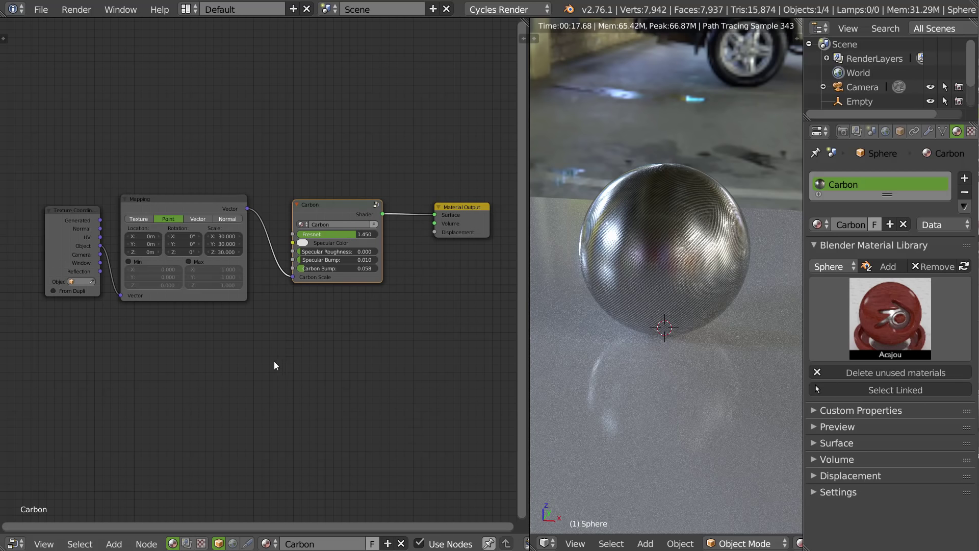
middle_click_drag(188, 371, 211, 278)
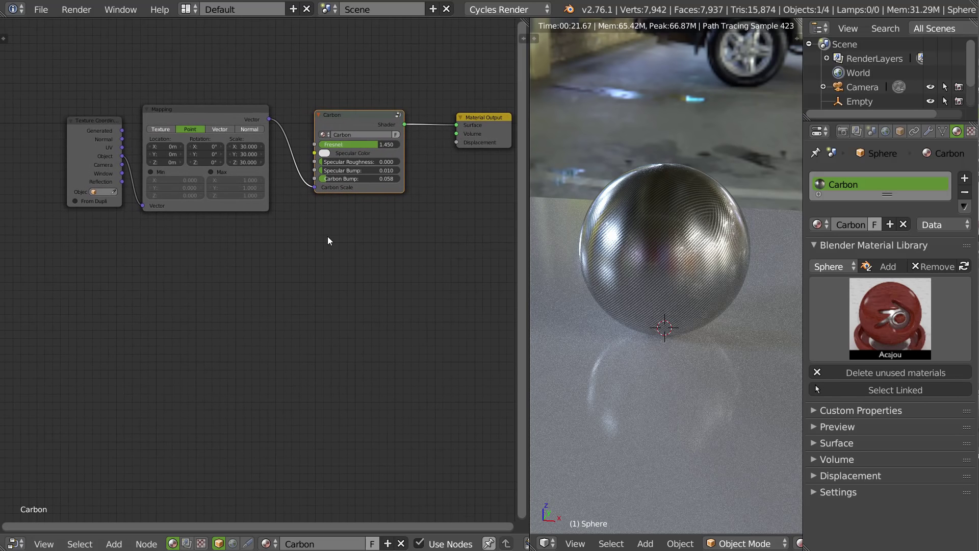
Assign the Plastic_Base material to the sphere and make it an independent copy of the plane's material
left_click(817, 224)
left_click(701, 260)
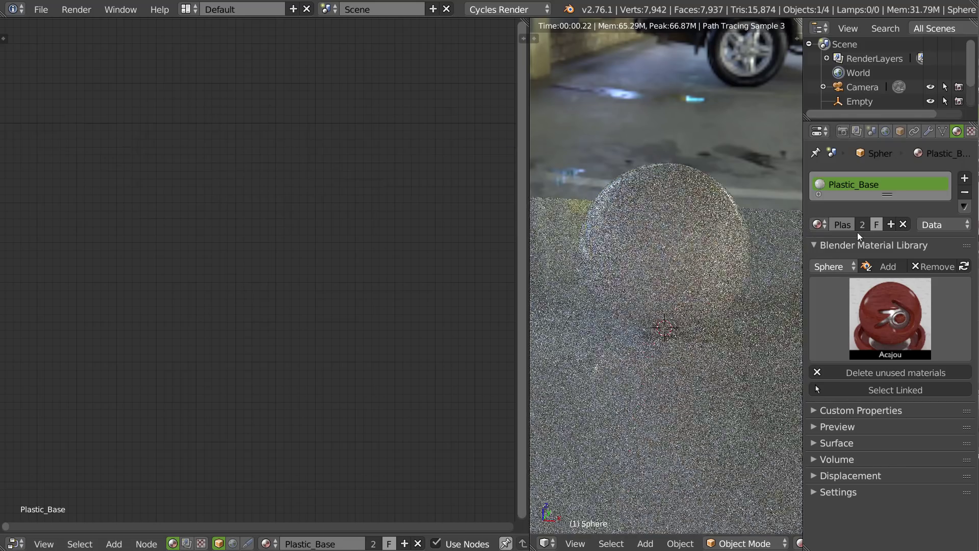
left_click(890, 222)
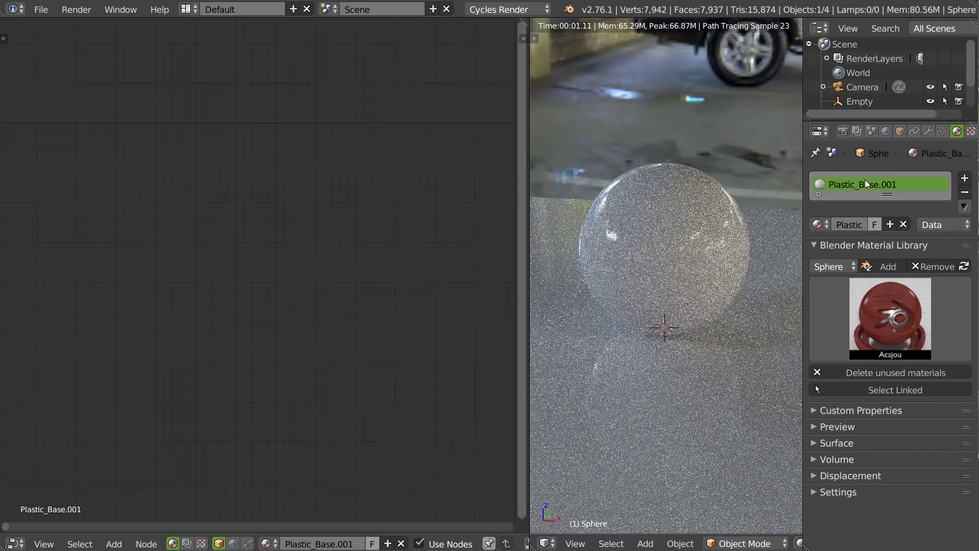
key("Home")
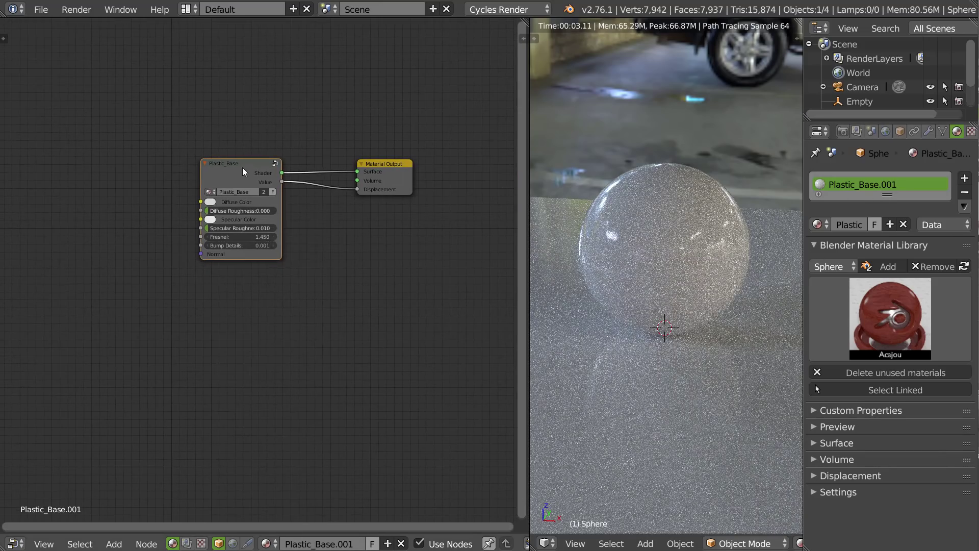
Ungroup the sphere's Plastic_Base node group and place the released nodes away from the Material Output
left_click_drag(243, 167, 218, 182)
key("alt+g")
middle_click_drag(359, 205, 365, 207)
key("g")
left_click(152, 220)
middle_click_drag(123, 294, 321, 222)
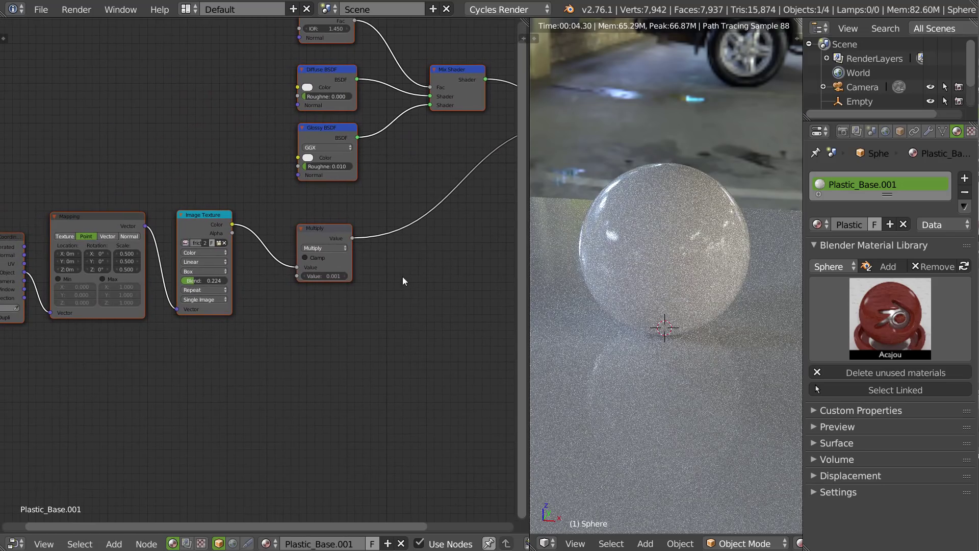
Move the Multiply node away from the Image Texture, and duplicate the Texture Coordinate, Mapping and Image Texture nodes straight below the originals
left_click(354, 277)
left_click_drag(324, 234, 512, 191)
middle_click_drag(199, 211, 350, 172)
left_click_drag(388, 324, 94, 223)
key("shift+d")
key("y")
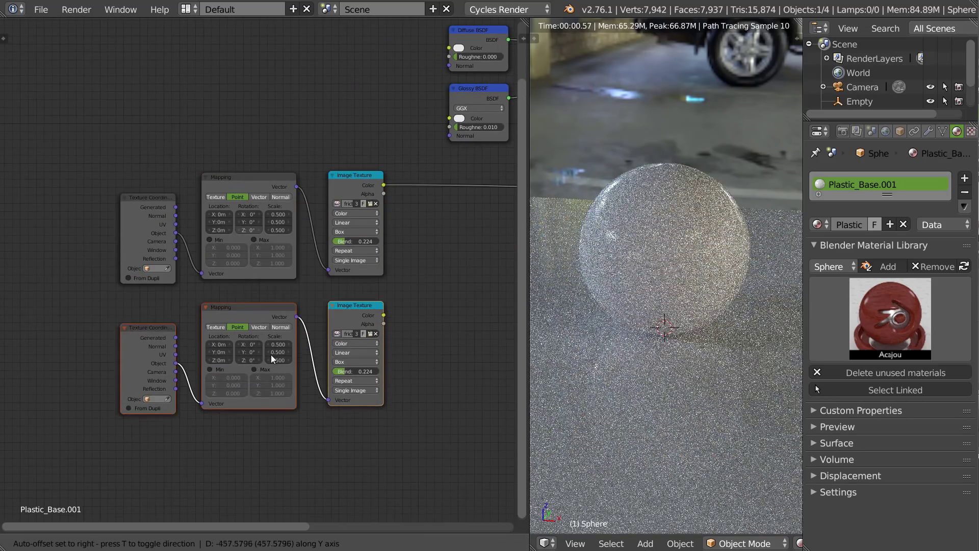
left_click(271, 354)
Load scratchmap.png from the tileable textures folder into the duplicated Image Texture node
scroll(391, 256, "up", 5)
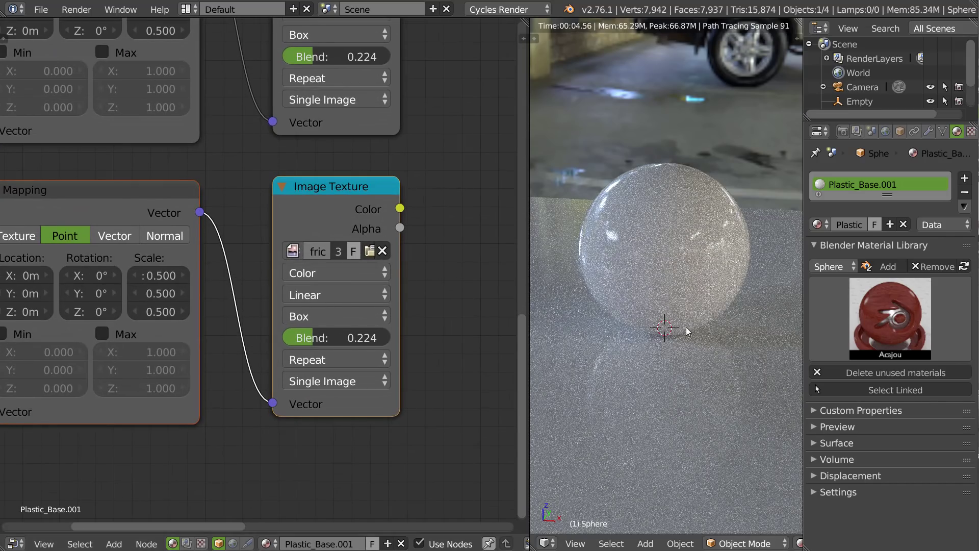
left_click(369, 252)
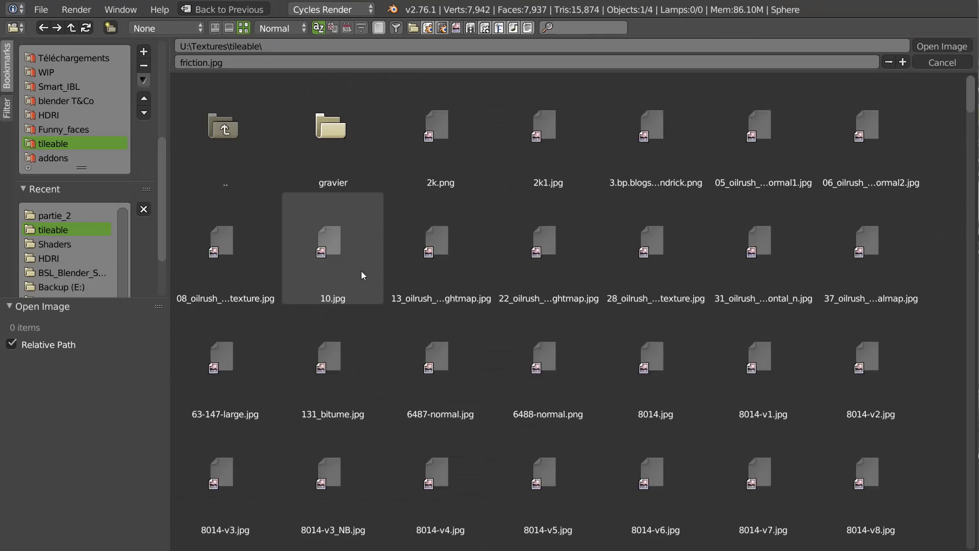
left_click_drag(973, 102, 969, 365)
left_click(323, 160)
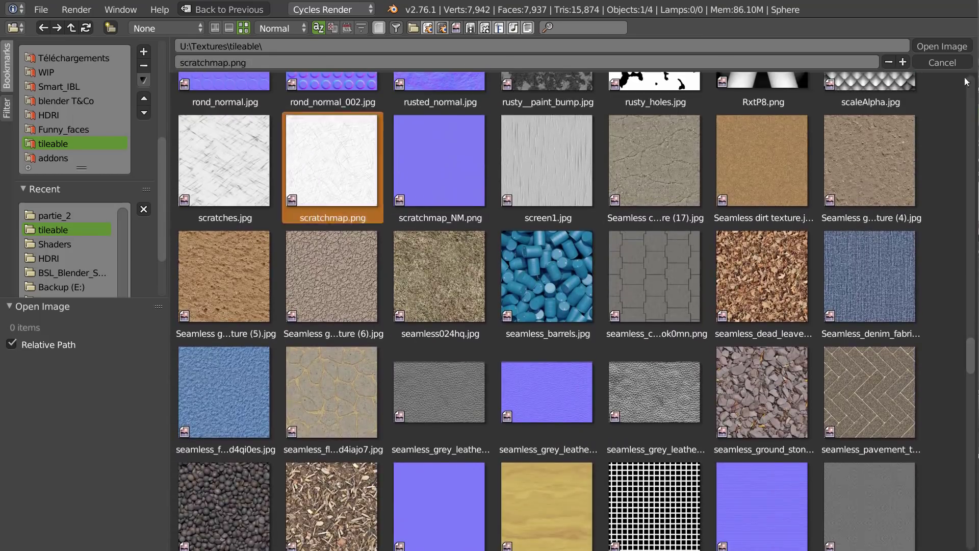
left_click(938, 45)
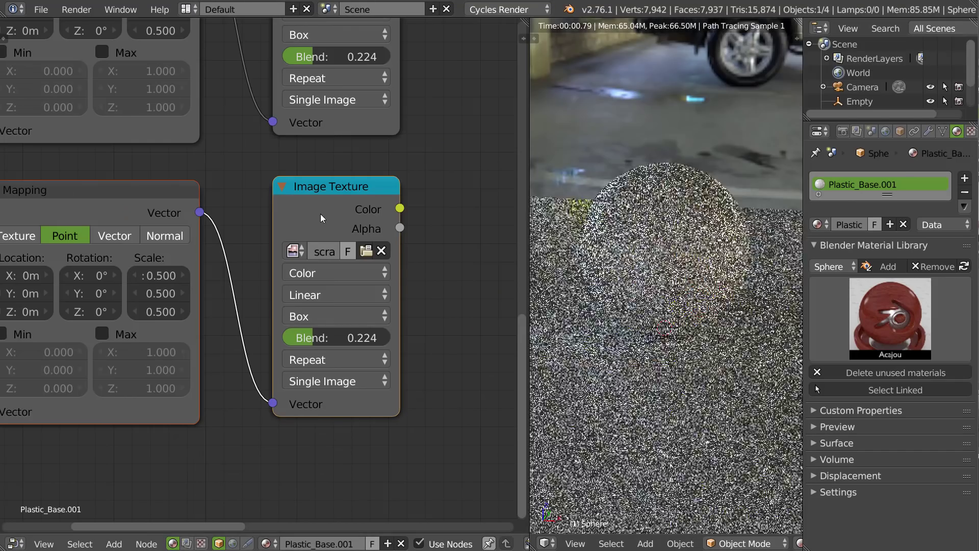
Preview the scratchmap Image Texture's color output directly on the sphere
left_click(340, 190, "ctrl+shift")
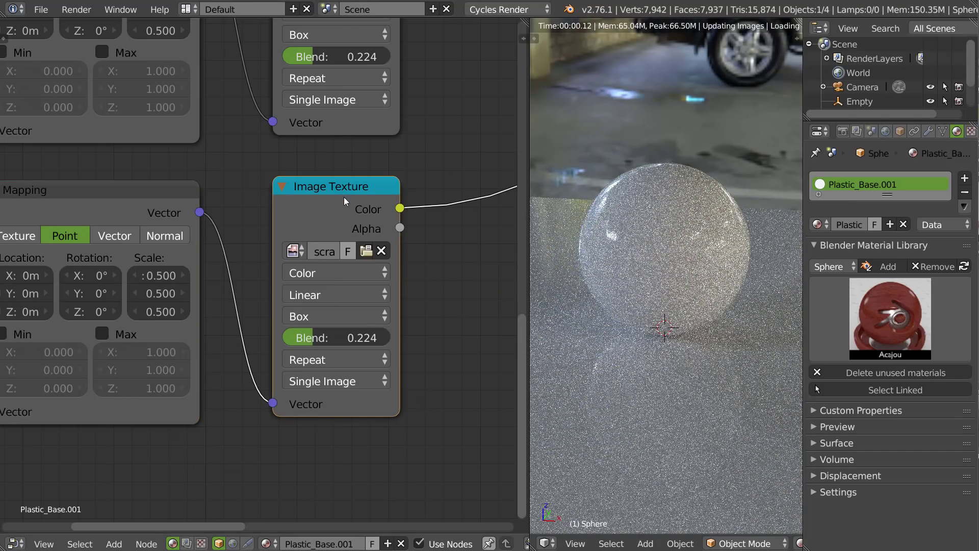
middle_click_drag(655, 276, 608, 306)
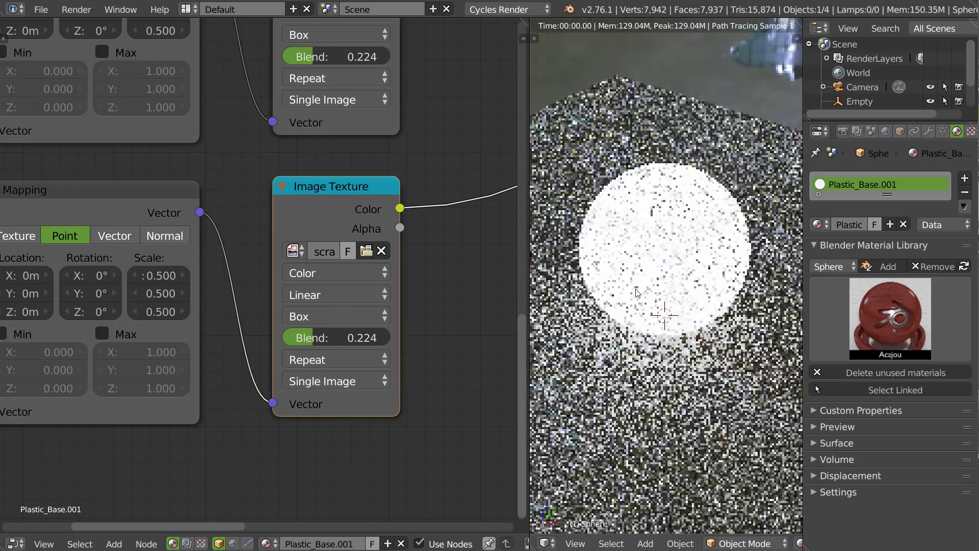
scroll(470, 293, "down", 5)
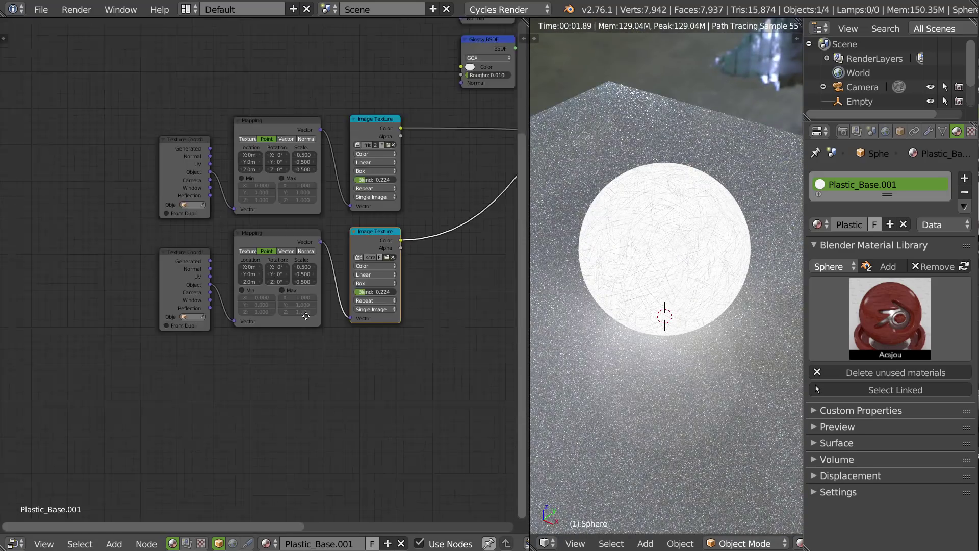
Set the duplicated Mapping node's X, Y and Z scale to 1 and check the scratches on the sphere
middle_click_drag(304, 272, 283, 274)
scroll(283, 273, "up", 3)
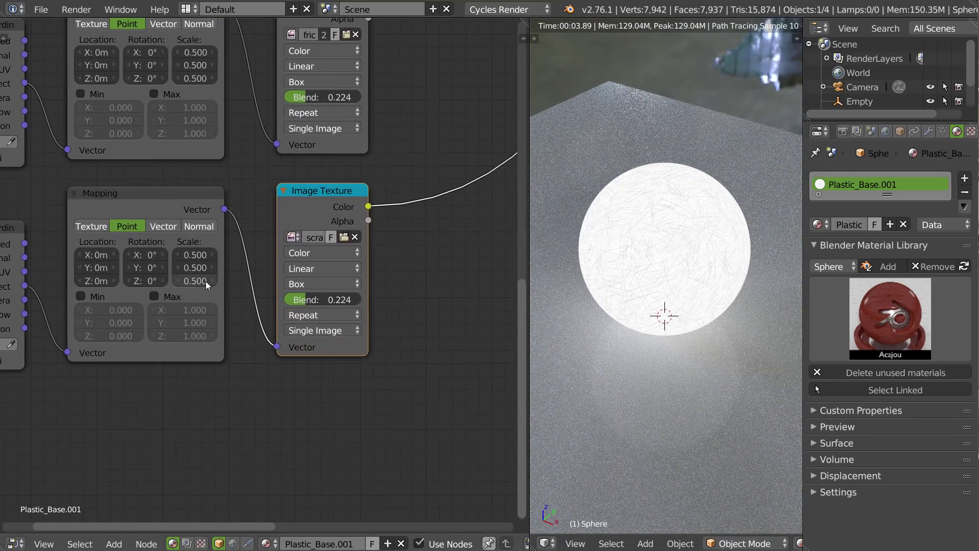
left_click_drag(200, 255, 200, 280)
type("1")
key("Return")
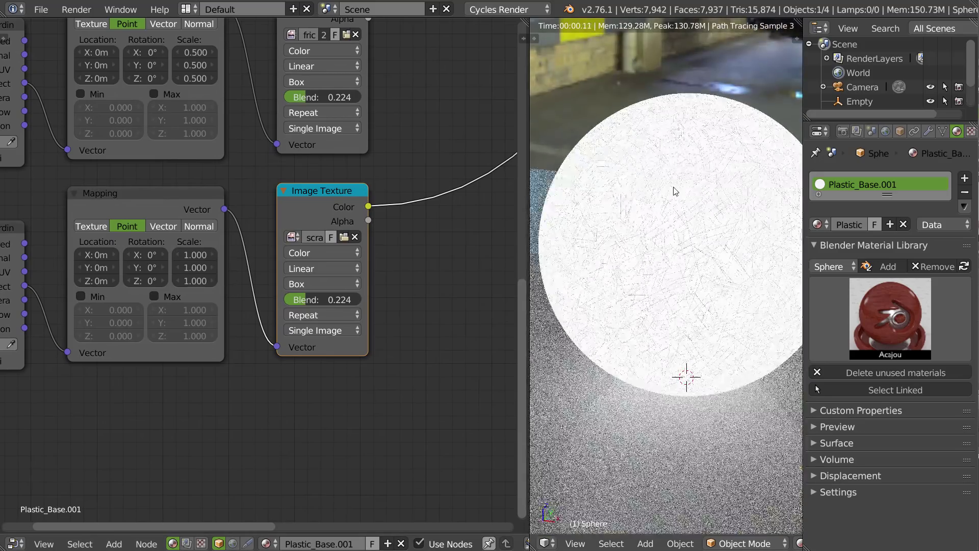
middle_click_drag(685, 225, 644, 379)
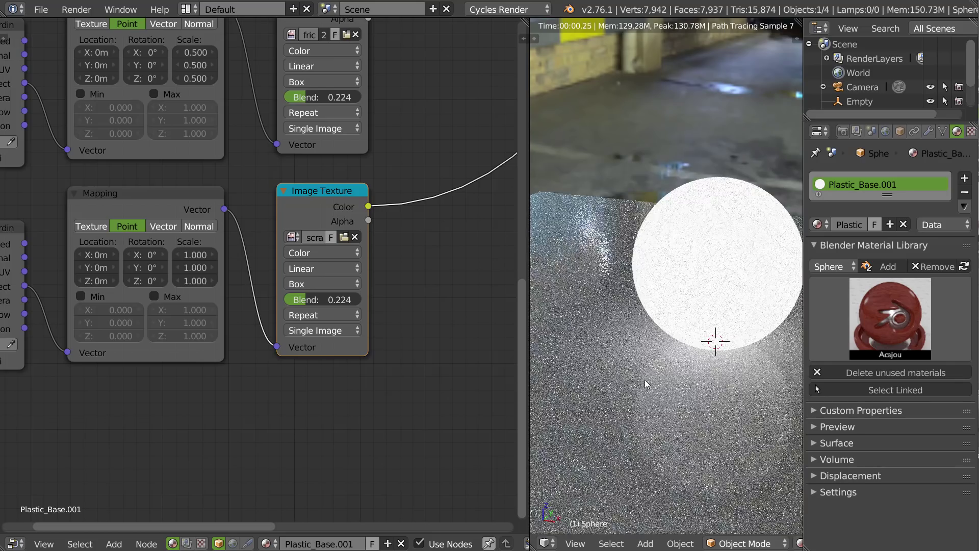
Select the ground plane, assign the Plastic_Base.001 material to it, and check the scratches on its surface
right_click(636, 382)
left_click(815, 224)
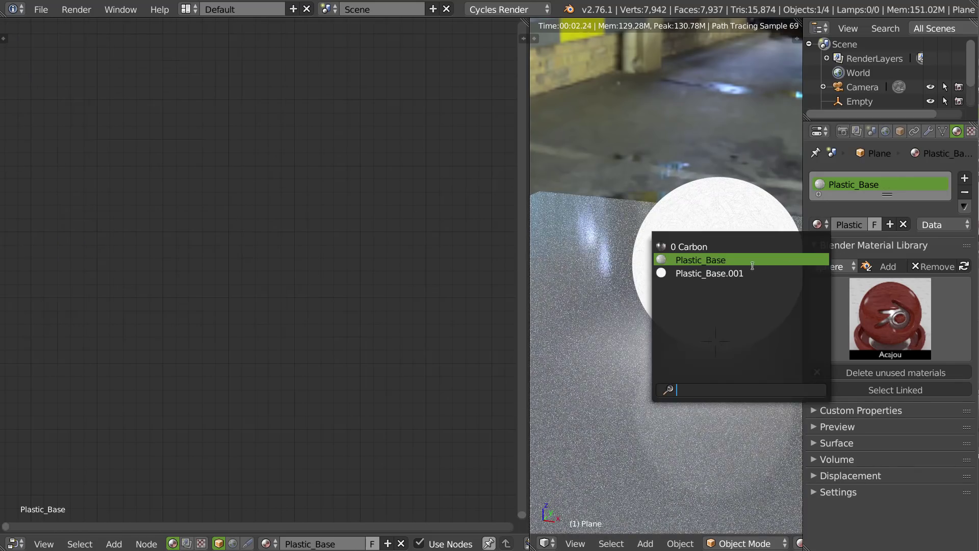
left_click(724, 271)
middle_click_drag(686, 314, 669, 284)
scroll(375, 257, "down", 4)
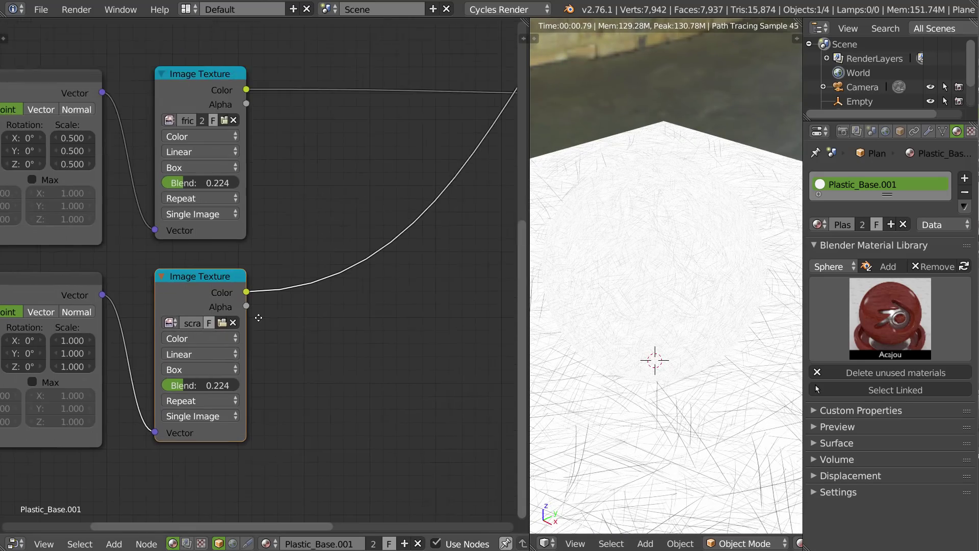
Add a free-standing Mix RGB node beside the scratchmap Image Texture node
middle_click_drag(313, 292, 335, 257)
scroll(335, 257, "down", 1)
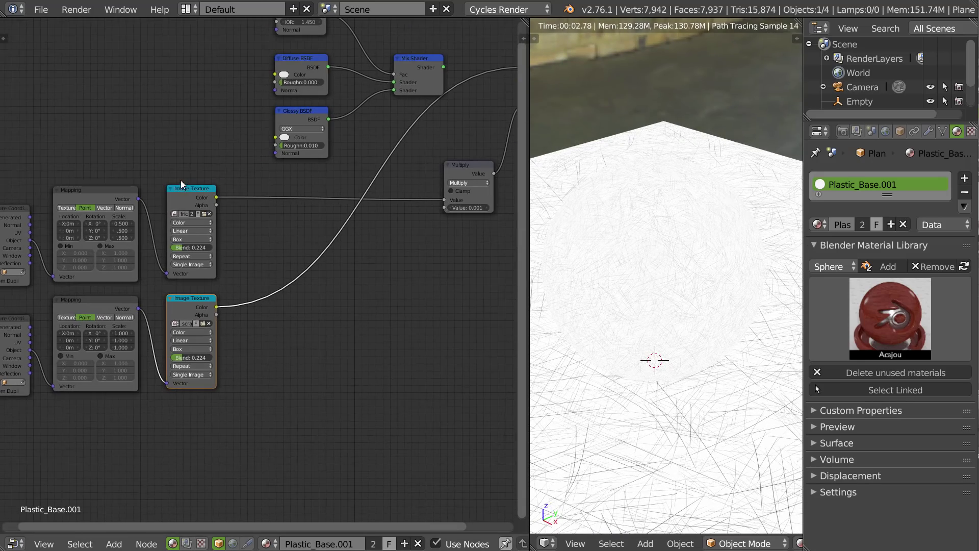
left_click(194, 192)
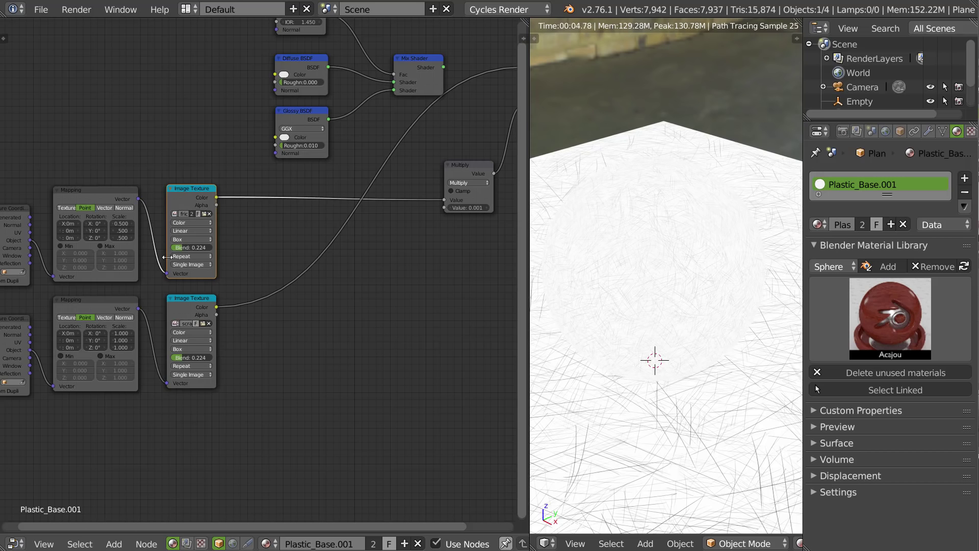
key("t")
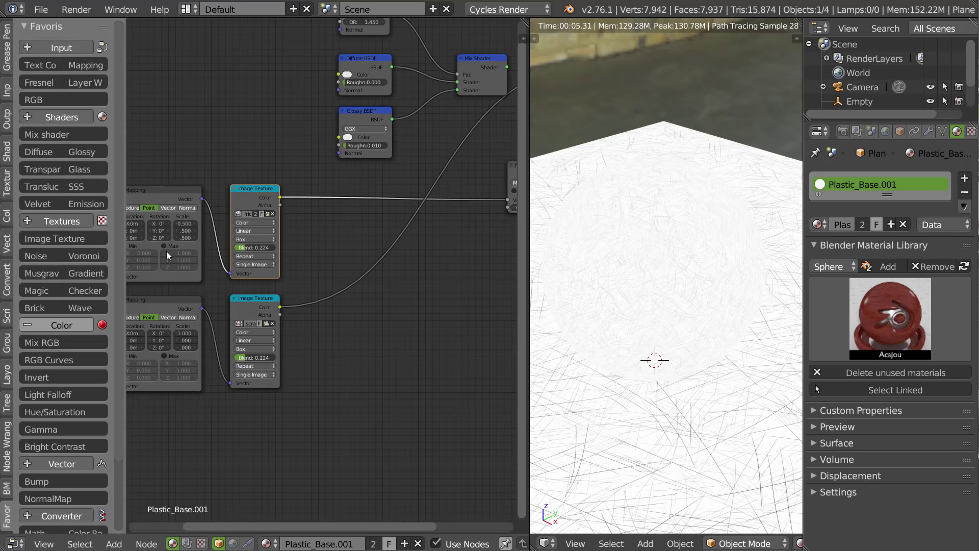
left_click(41, 332)
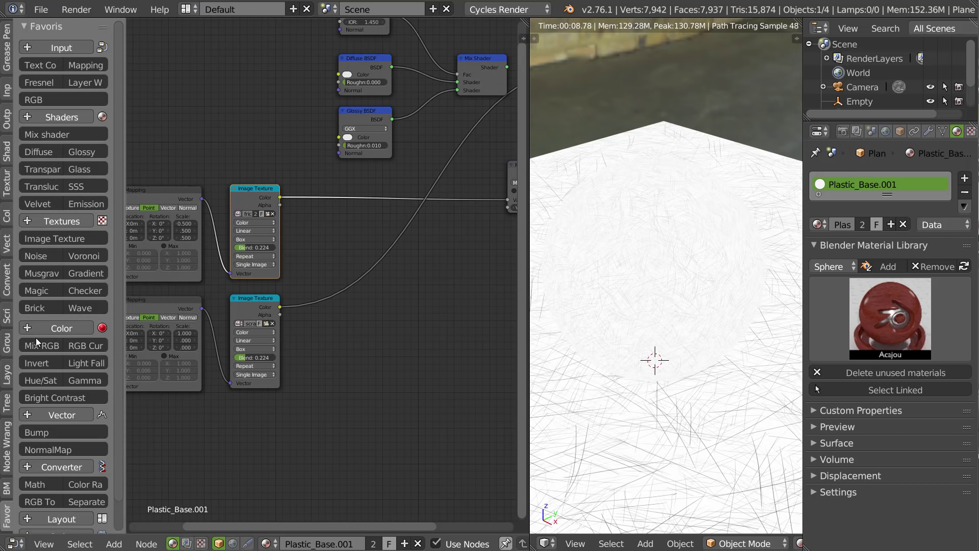
left_click(41, 346)
middle_click_drag(226, 155, 333, 148)
left_click(487, 332)
left_click(9, 94)
left_click(49, 100)
left_click(244, 99)
key("x")
middle_click_drag(275, 198, 231, 188)
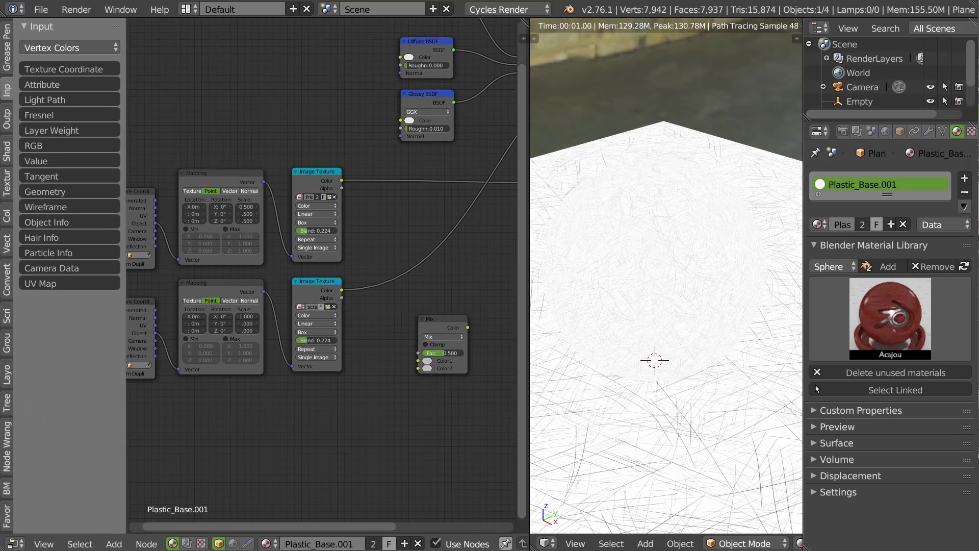
Insert a Mix RGB node after the upper Image Texture, connect the scratchmap color to Color2, and preview the mix on the sphere
left_click(12, 514)
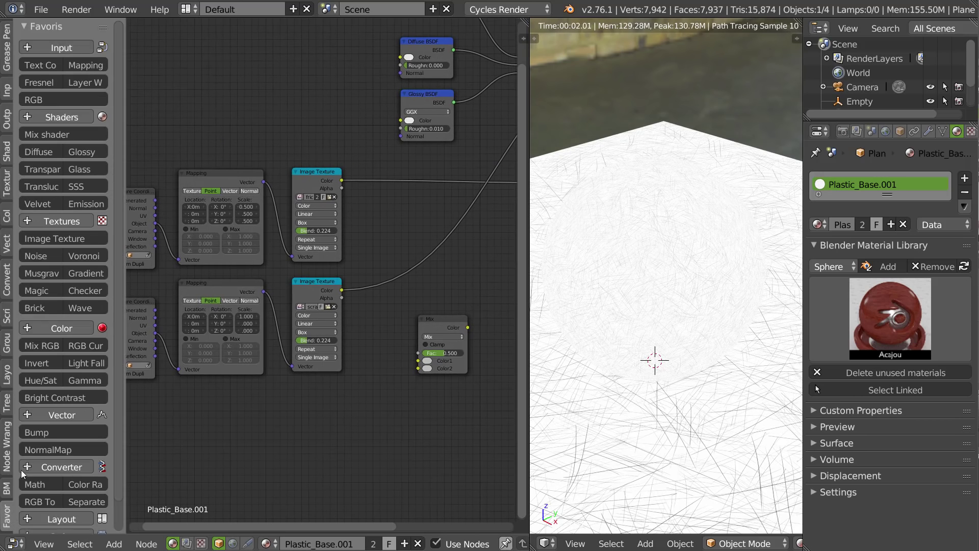
left_click(35, 347)
left_click(407, 159)
left_click_drag(345, 291, 412, 210)
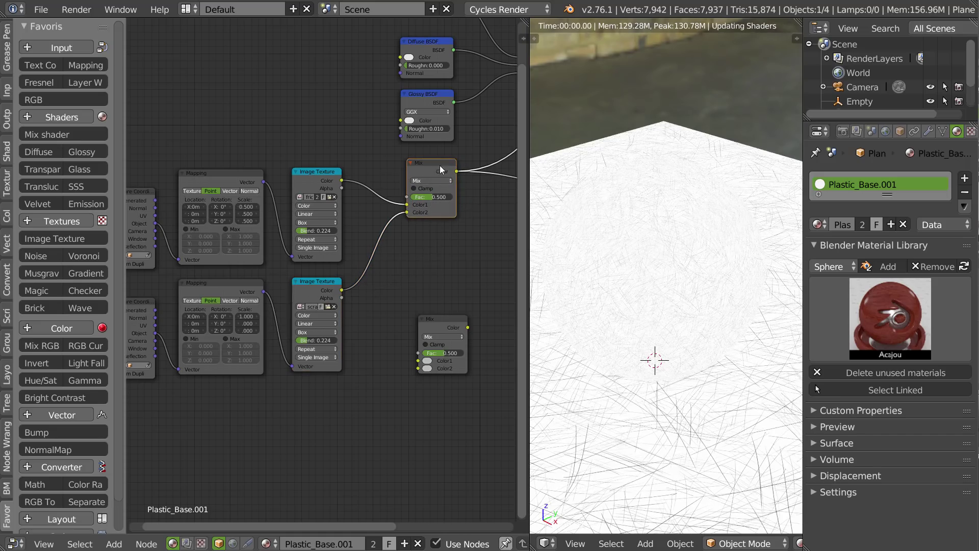
middle_click_drag(680, 324, 619, 335)
scroll(619, 333, "up", 3)
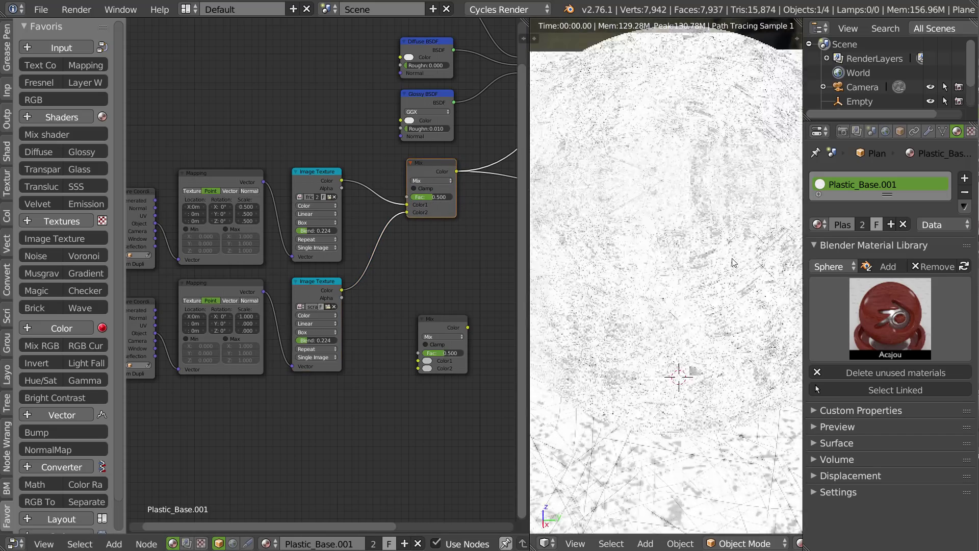
Vary the connected Mix node's factor down to 0 to compare the textures, and return it to 0.5
scroll(418, 198, "up", 3)
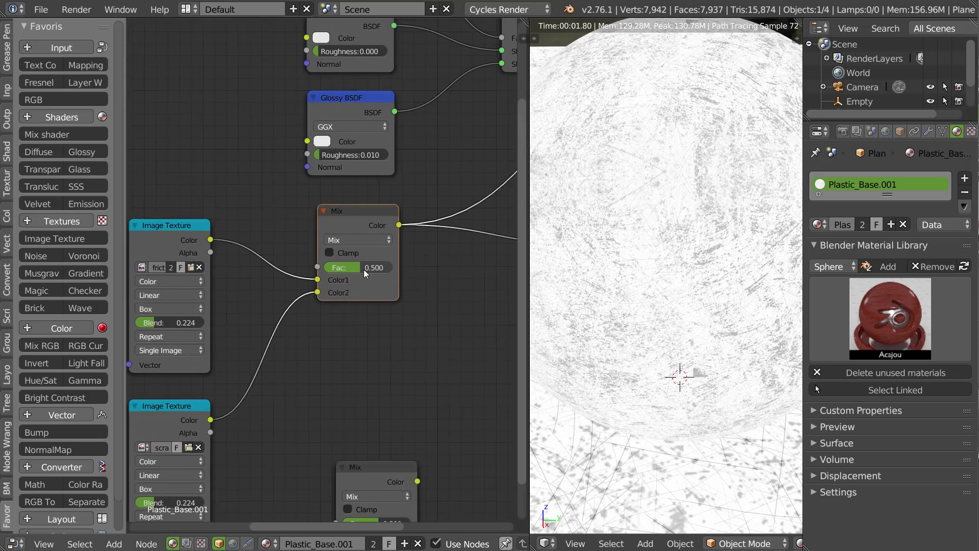
scroll(366, 273, "up", 5)
scroll(381, 277, "down", 3)
left_click_drag(392, 292, 258, 299)
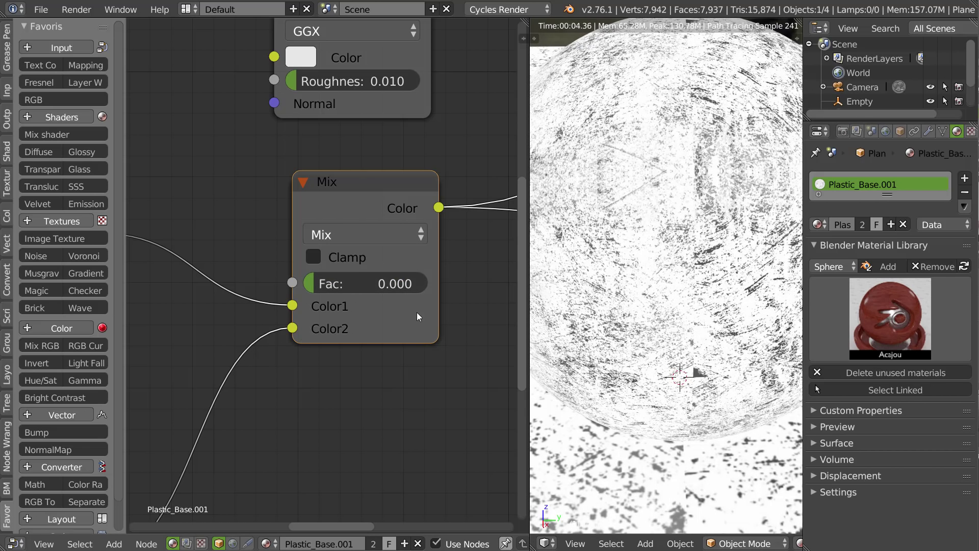
left_click_drag(316, 287, 399, 288)
left_click(369, 285)
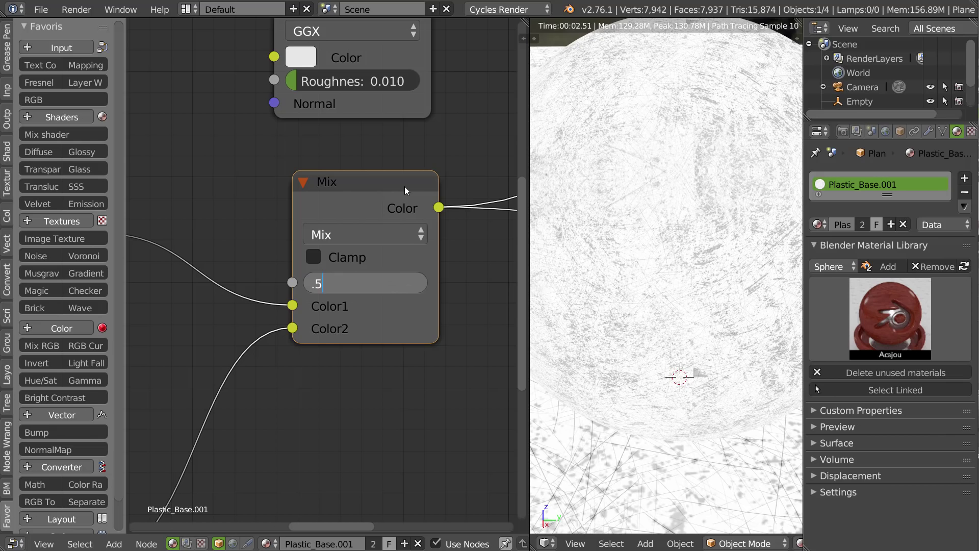
type(".5")
key("Return")
Move the Mix node away from the textures, insert a Math node set to Power after the upper Image Texture, and preview it
middle_click_drag(365, 258, 347, 225, "ctrl")
left_click_drag(346, 224, 418, 224)
middle_click_drag(291, 293, 352, 238, "ctrl")
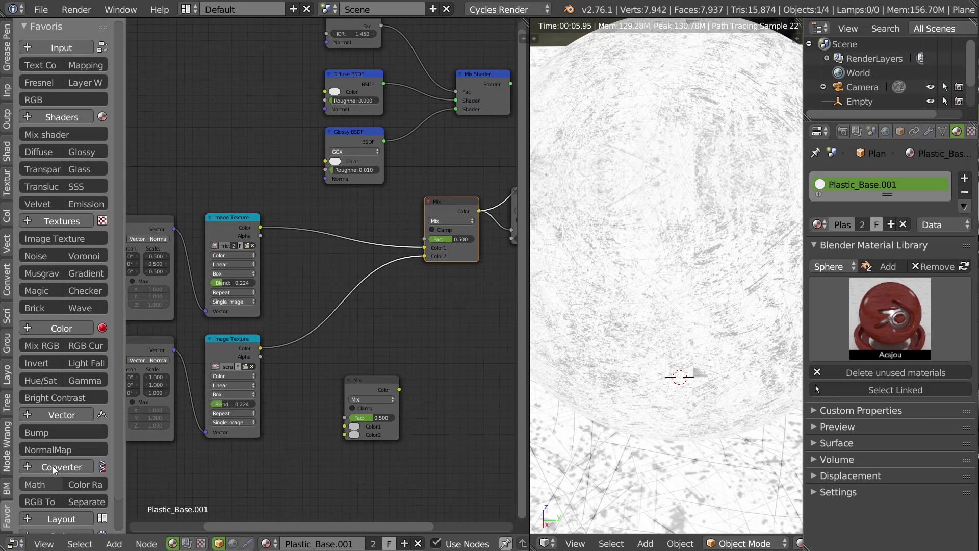
left_click(44, 482)
left_click(326, 224)
scroll(341, 210, "up", 3)
left_click(340, 210)
left_click(347, 221)
left_click(338, 207)
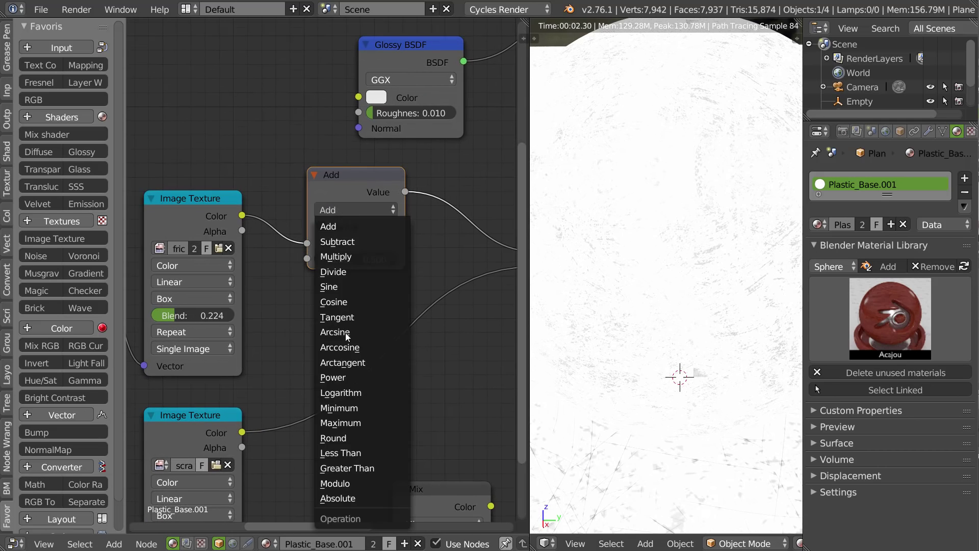
left_click(330, 371)
left_click_drag(347, 186, 366, 179)
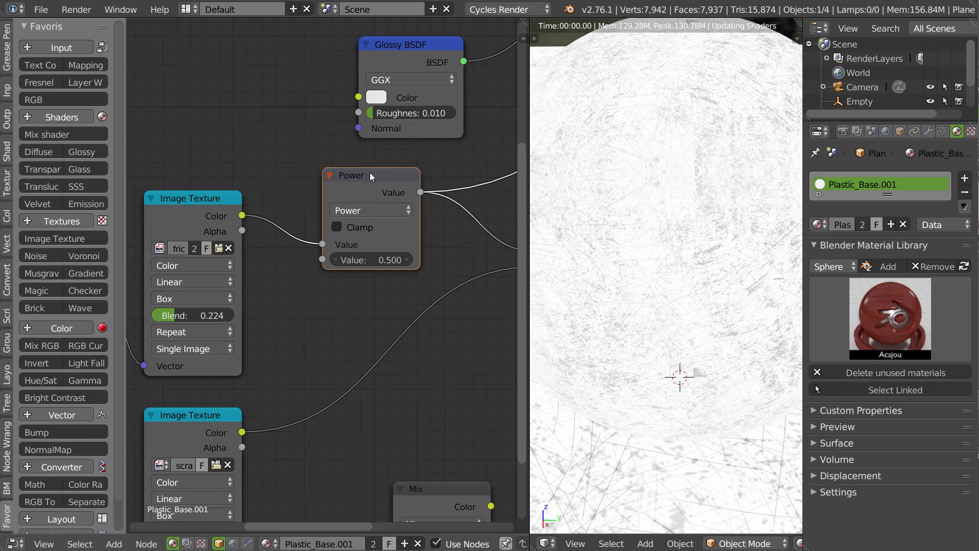
Try different exponents on the Power node to judge the texture contrast, ending at 0.900
left_click(337, 260)
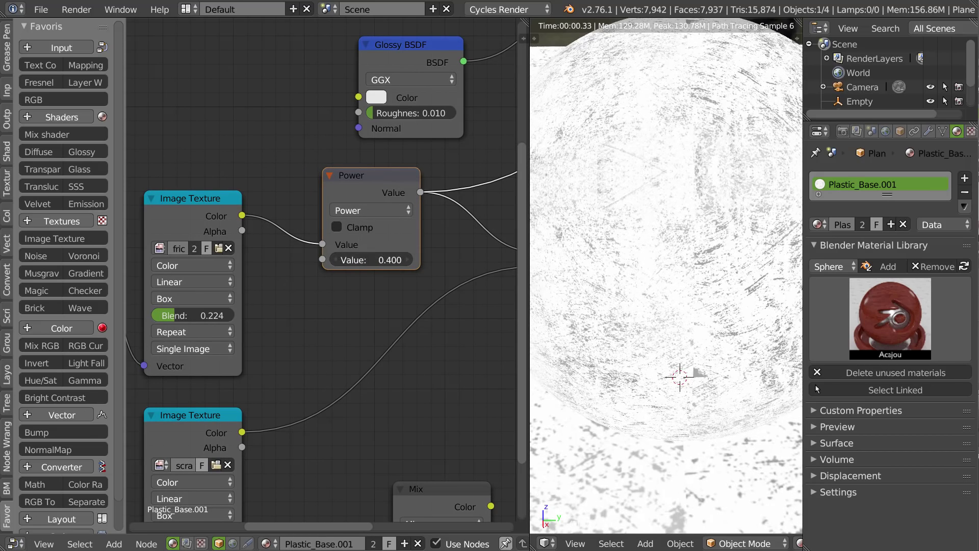
left_click(337, 259)
left_click(337, 259)
left_click(337, 259)
left_click(407, 260)
left_click(407, 259)
left_click(407, 259)
left_click(407, 260)
left_click(407, 259)
left_click(407, 260)
left_click(407, 259)
left_click(407, 260)
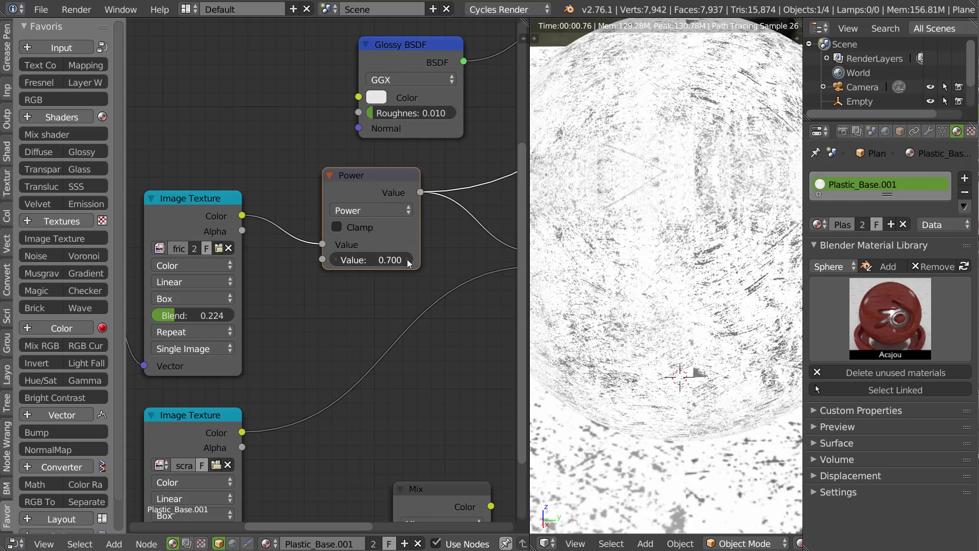
scroll(357, 249, "down", 2)
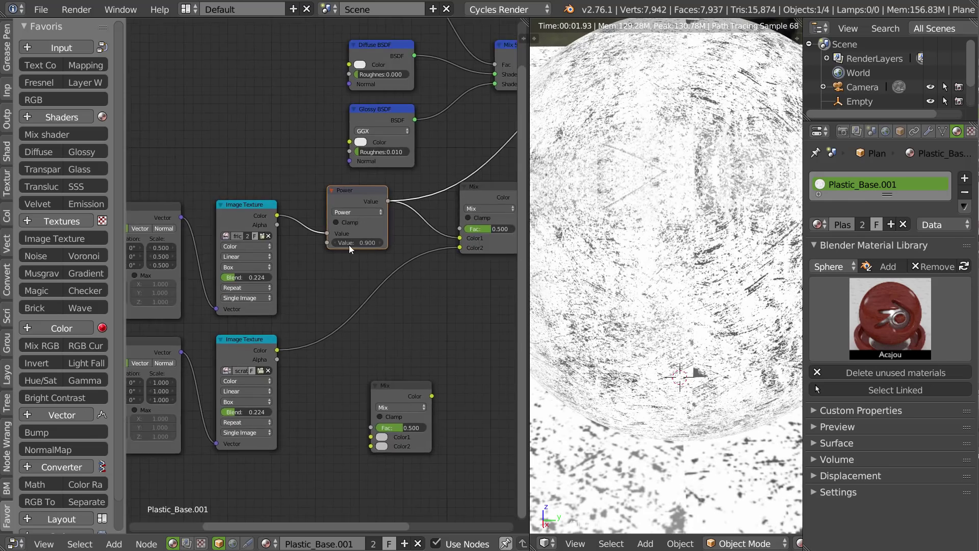
Duplicate the Power node onto the link between the scratchmap texture and the Mix node, and preview the Mix output
key("shift+d")
left_click(340, 305)
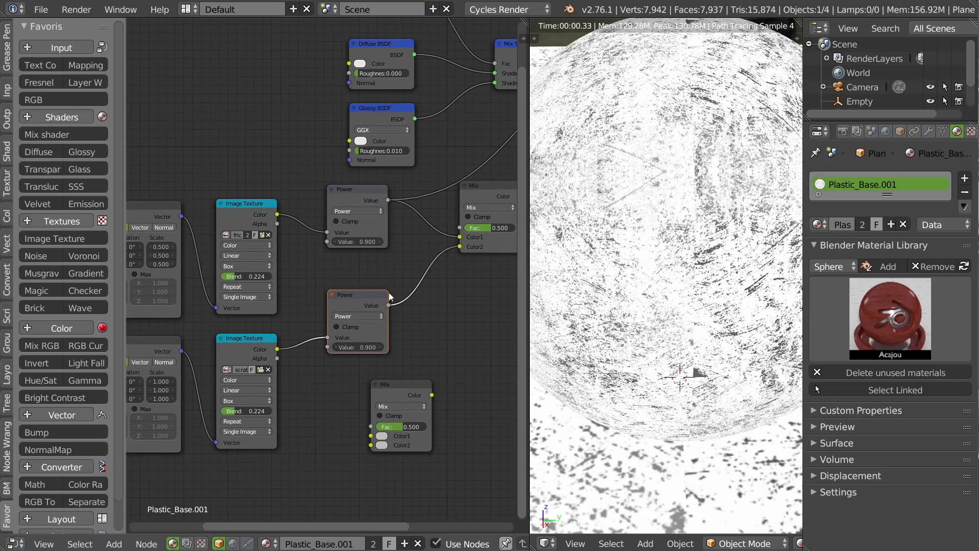
left_click(485, 192, "ctrl+shift")
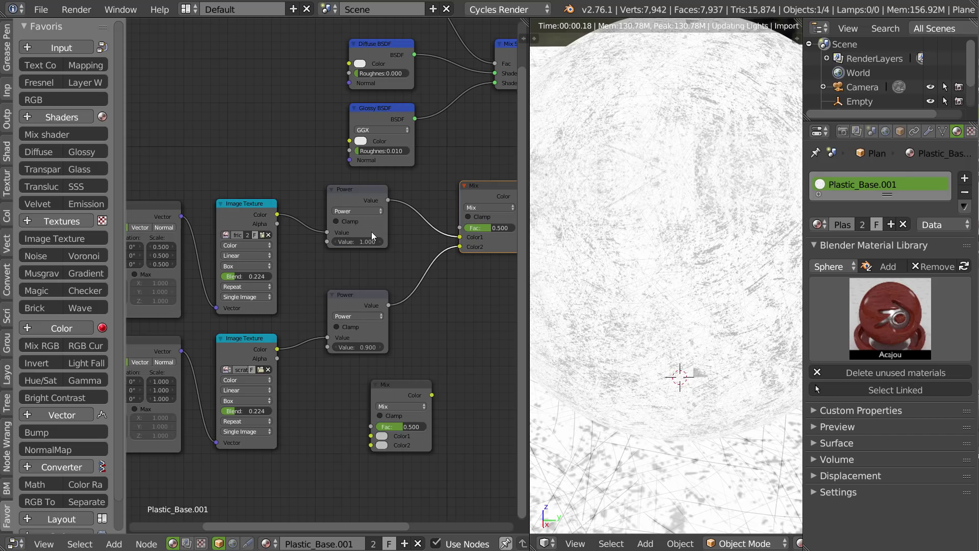
Set the scratchmap branch's Power value to 0.400 and the upper branch's Power value to 0.5
left_click(337, 347)
left_click(336, 347)
left_click(335, 345)
left_click(336, 346)
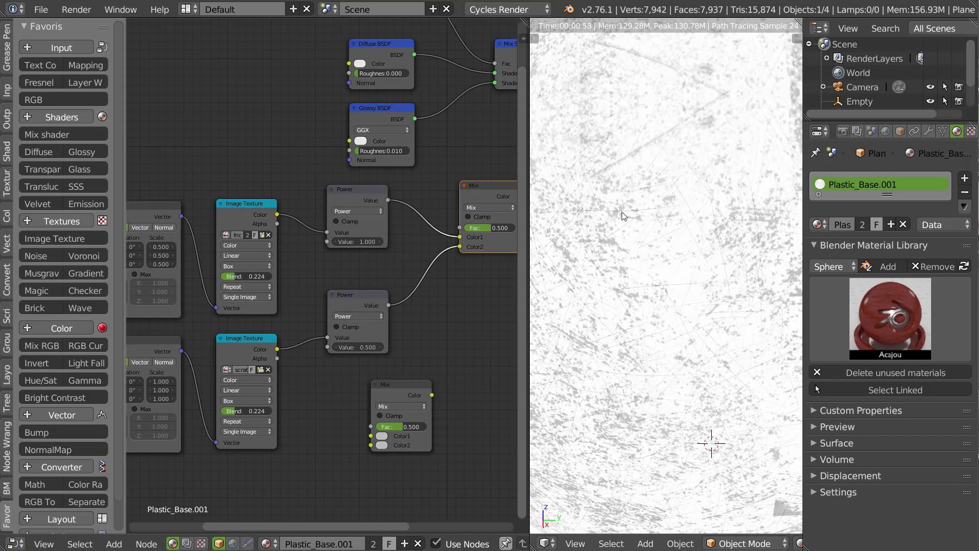
scroll(622, 212, "up", 2)
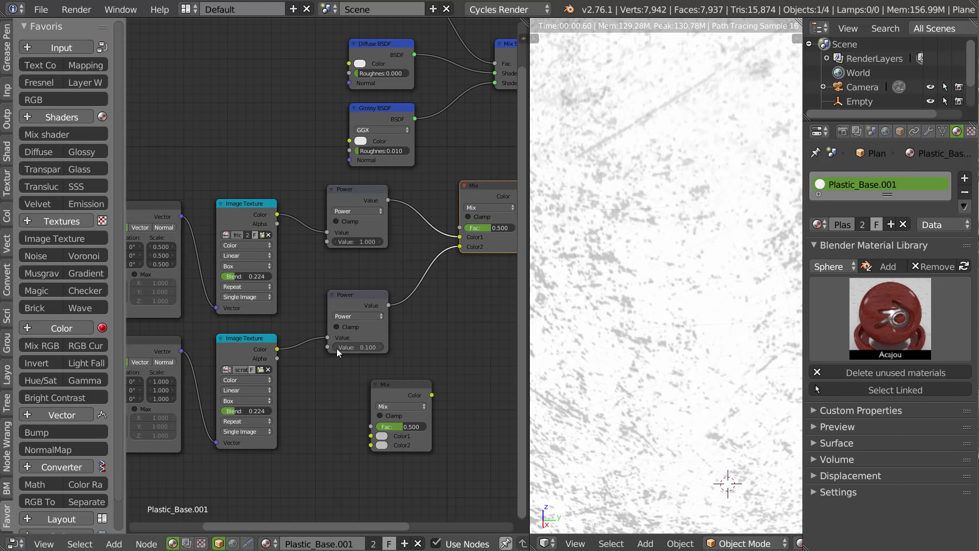
left_click(381, 347)
left_click(350, 242)
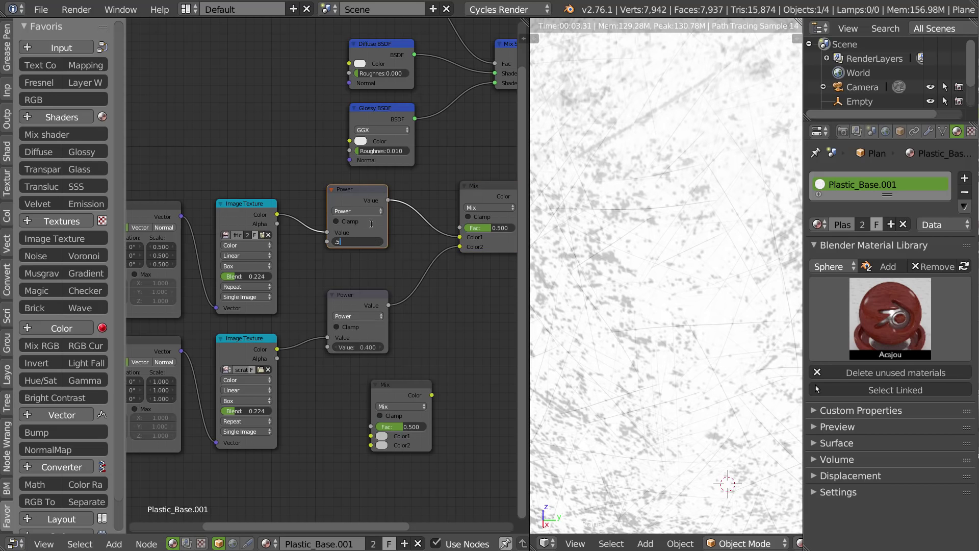
key("Return")
Delete the unconnected Mix node and line up the two Power nodes beside their Image Texture nodes
left_click_drag(366, 305, 366, 315)
scroll(413, 307, "down", 2)
middle_click_drag(411, 330, 399, 321)
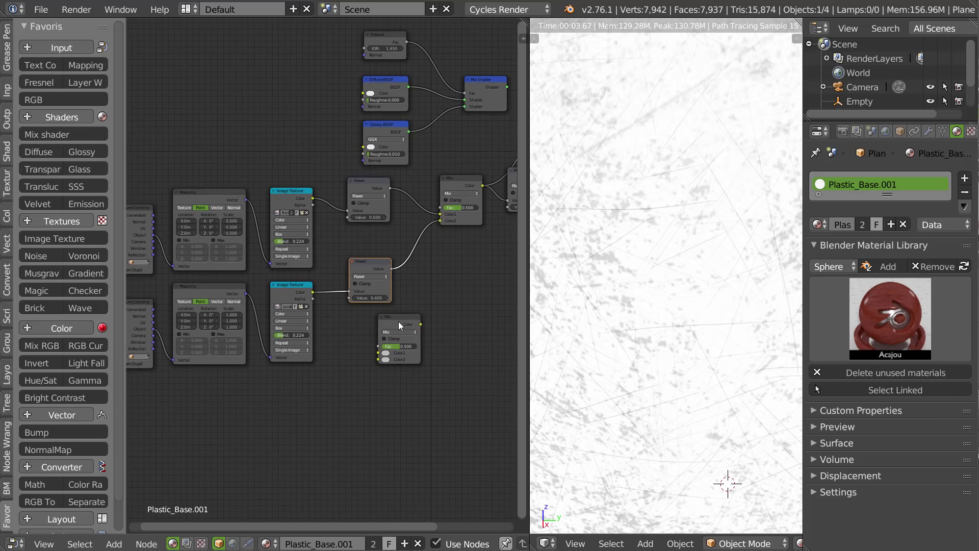
left_click(400, 319)
key("x")
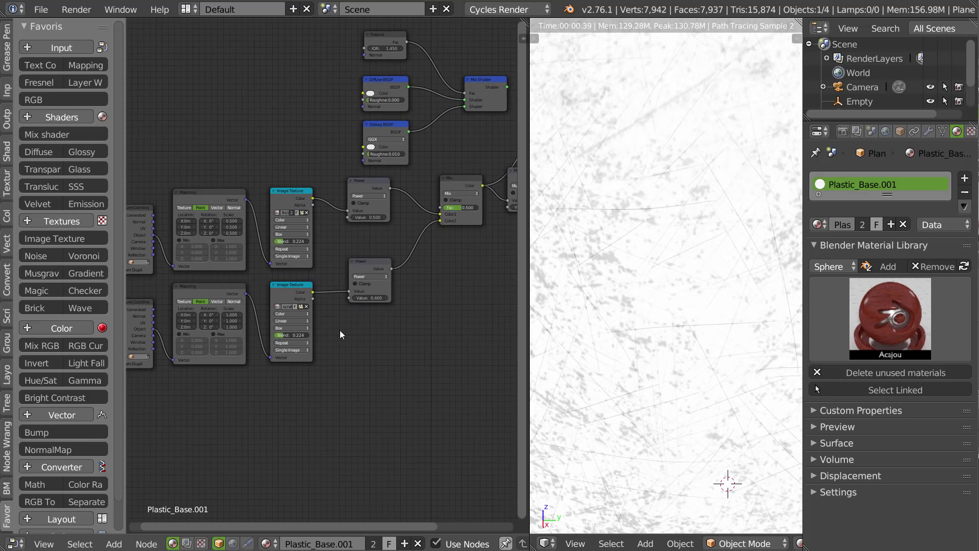
middle_click_drag(389, 243, 436, 232)
left_click_drag(415, 274, 411, 309)
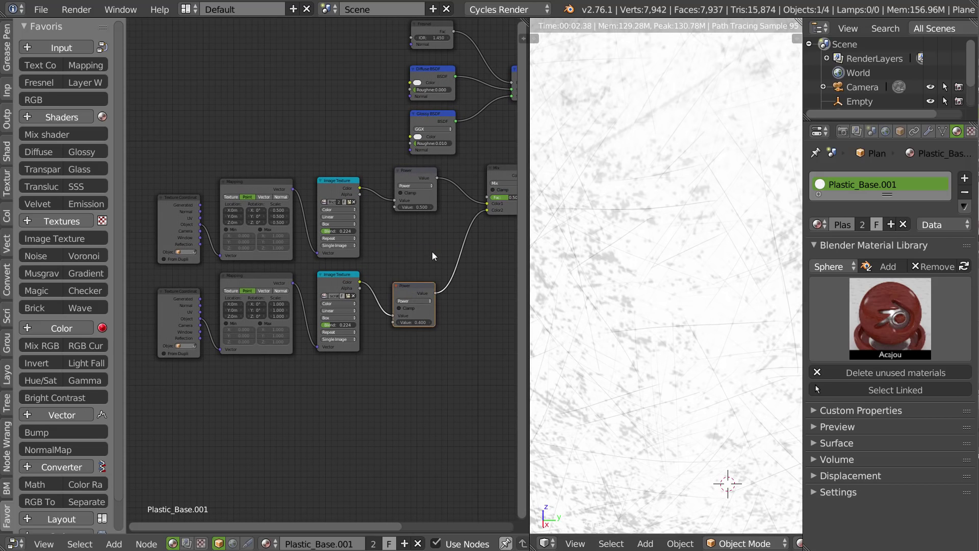
left_click_drag(406, 196, 405, 220)
Duplicate the scratchmap branch's Texture Coordinate, Mapping, Image Texture and Power nodes straight below the originals
left_click_drag(451, 363, 354, 344)
left_click(422, 289)
left_click_drag(444, 389, 168, 317)
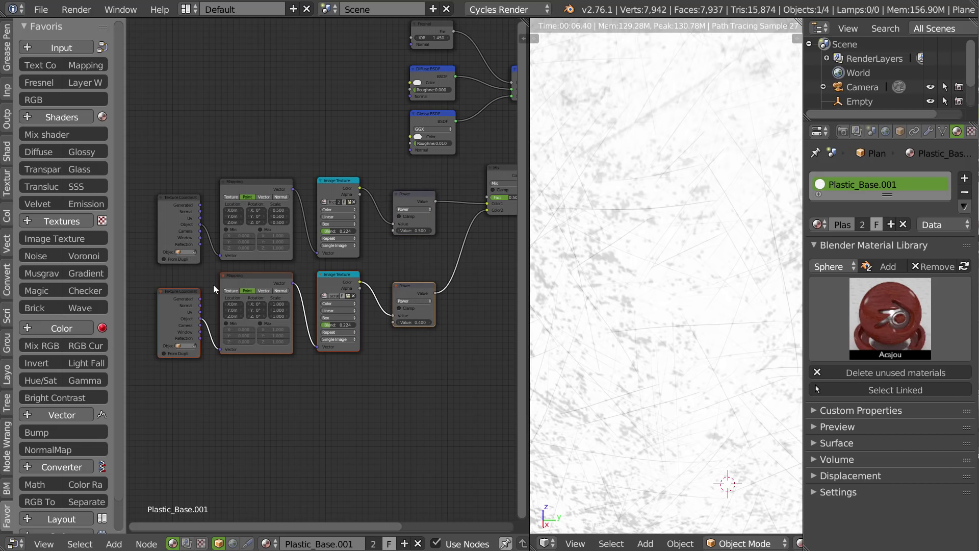
key("shift+d")
left_click(313, 412)
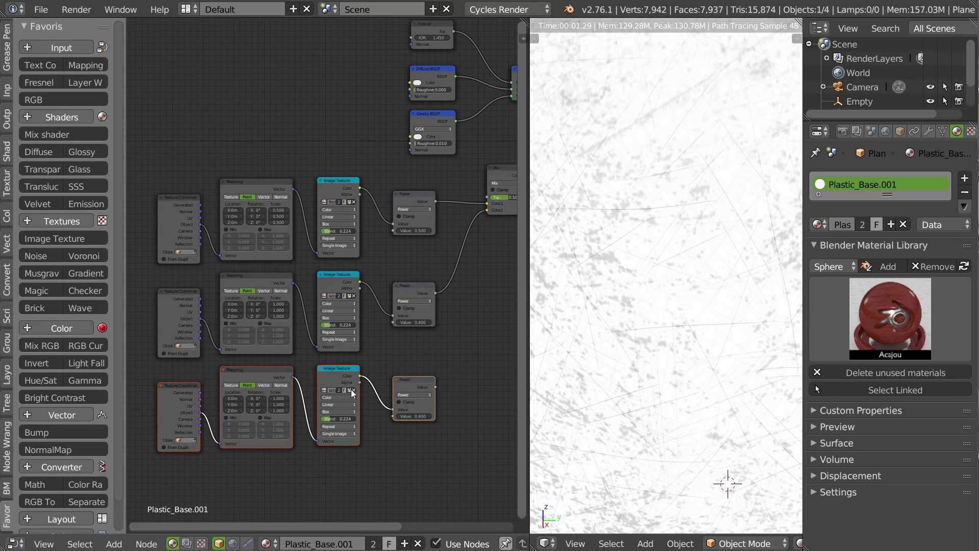
Load crackle.jpg from the tileable textures folder into the newly duplicated Image Texture node
left_click(350, 394)
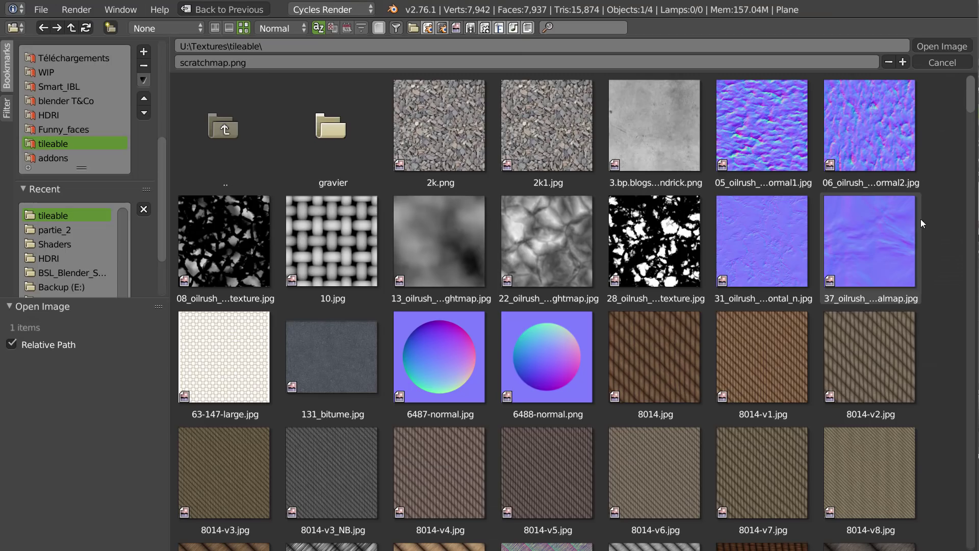
left_click_drag(973, 118, 977, 219)
scroll(658, 315, "up", 1)
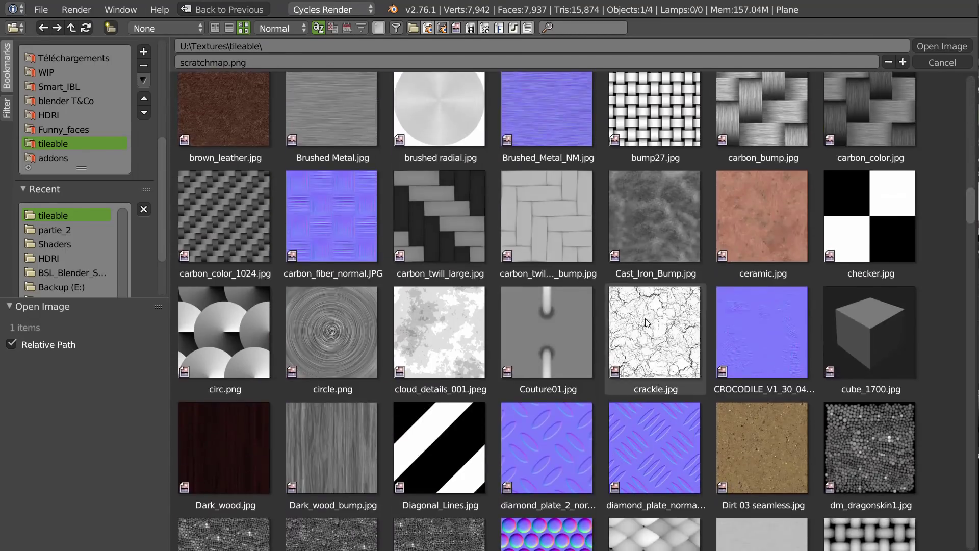
double_click(645, 318)
Duplicate the Mix node to combine the first mix with the crackle branch's Power output, and link its result to the Multiply node
middle_click_drag(389, 319, 348, 308)
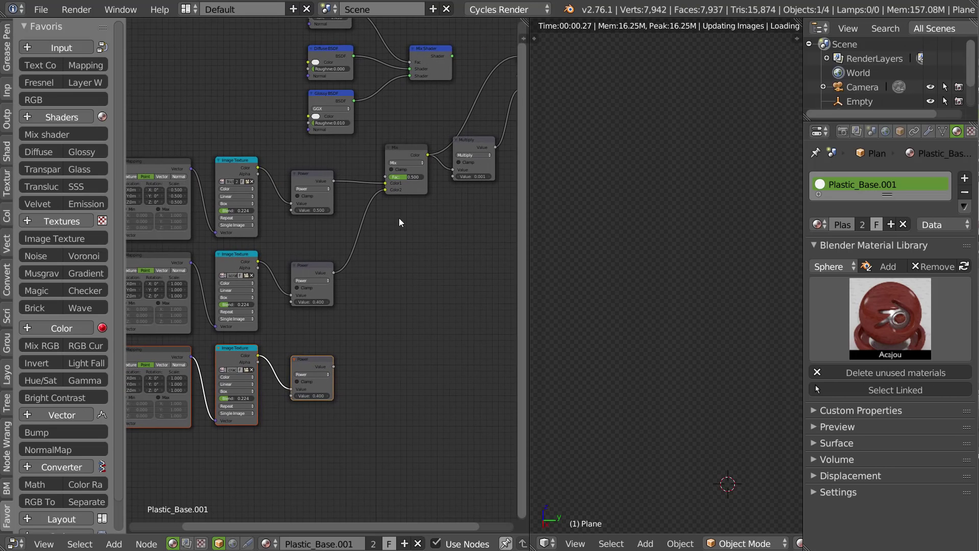
left_click_drag(391, 184, 434, 309)
key("shift+d")
left_click(439, 288)
left_click_drag(332, 366, 434, 316)
left_click_drag(476, 281, 452, 188)
left_click_drag(472, 152, 500, 174)
left_click_drag(476, 281, 479, 190)
left_click_drag(455, 278, 446, 295)
Set the crackle branch's Power exponent to 0.7 and preview the second Mix node's output on the plane
scroll(323, 310, "up", 4)
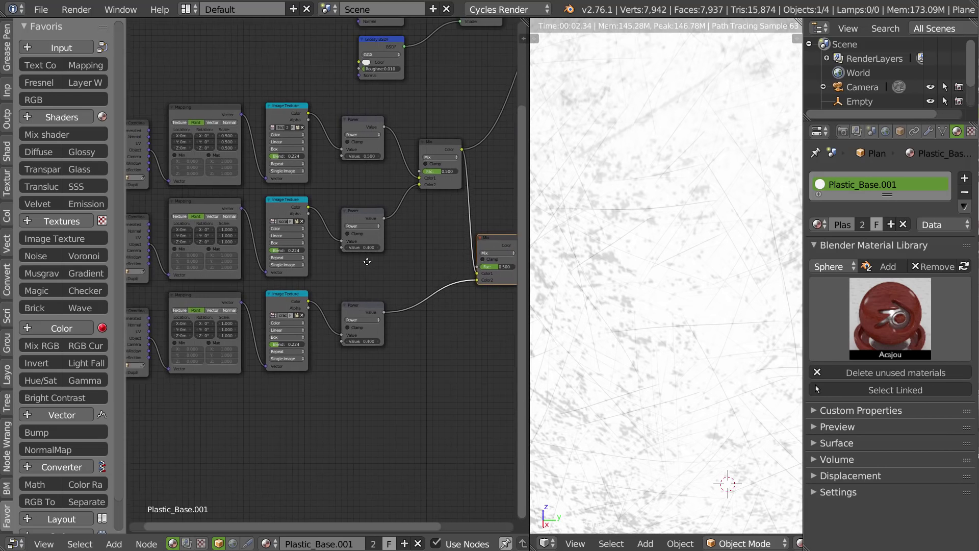
scroll(345, 271, "down", 2)
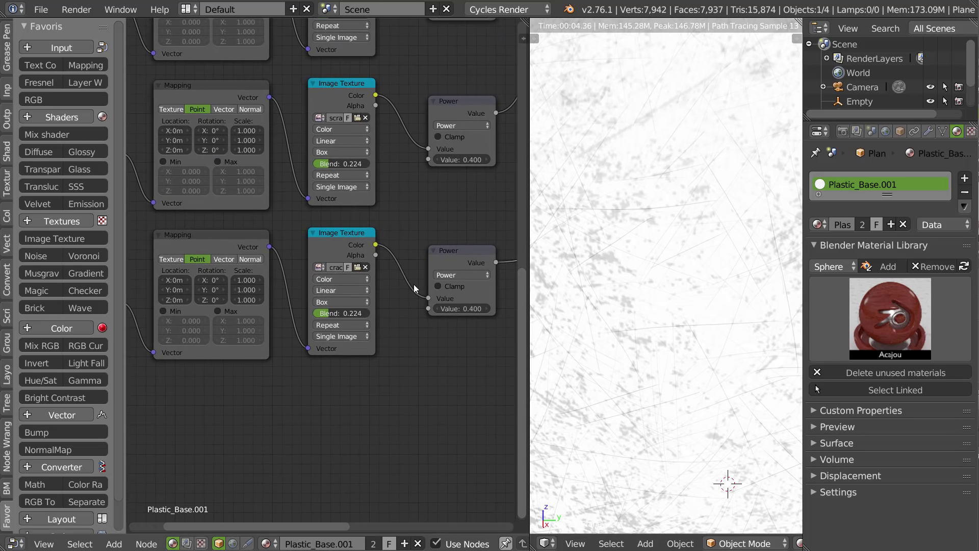
middle_click_drag(414, 284, 287, 285)
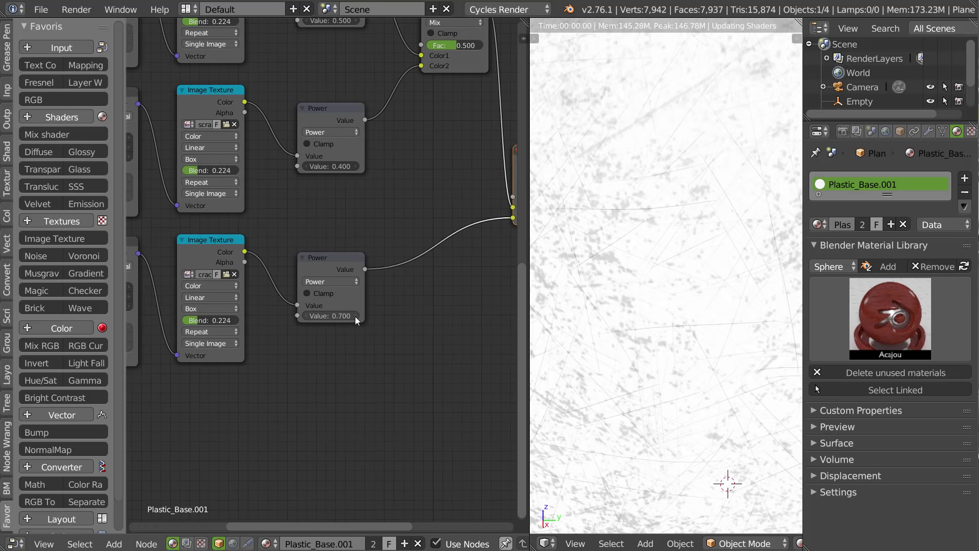
middle_click_drag(352, 327, 191, 341)
middle_click_drag(389, 199, 363, 273)
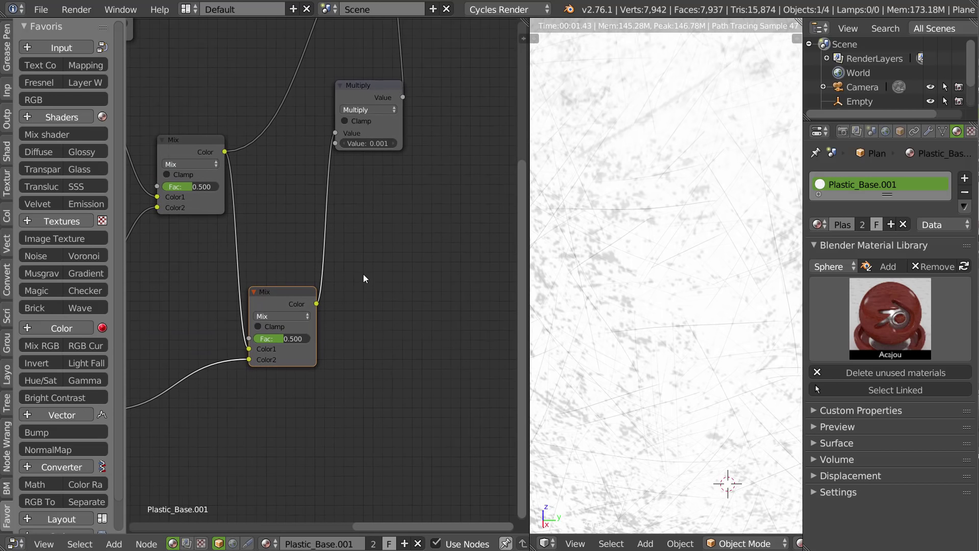
left_click(283, 295, "ctrl+shift")
Lower the crackle branch's Power exponent to 0.3
middle_click_drag(132, 439, 308, 318)
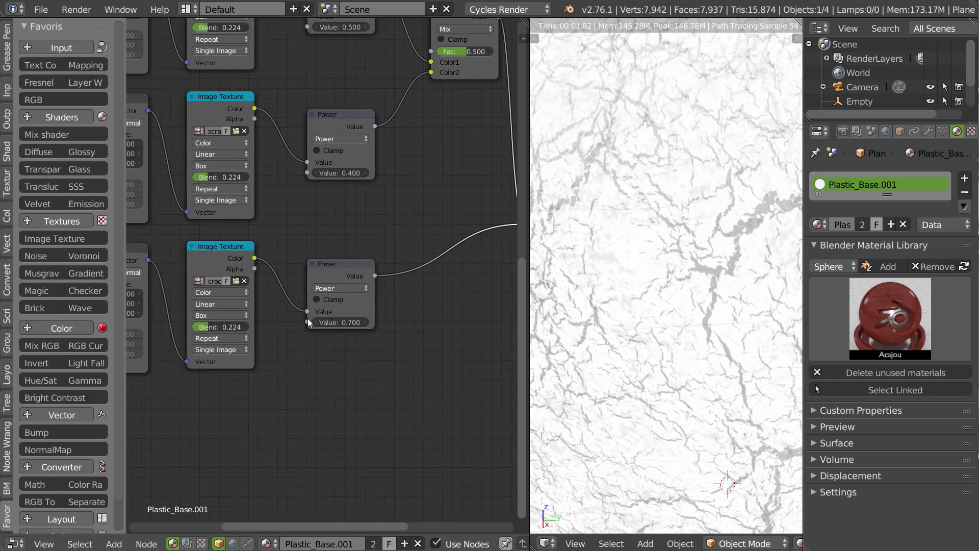
left_click(314, 323)
left_click(314, 324)
left_click(314, 323)
left_click(315, 322)
Move the second Mix node lower and link the Mix Shader back to the Material Output's surface
middle_click_drag(392, 206, 369, 322)
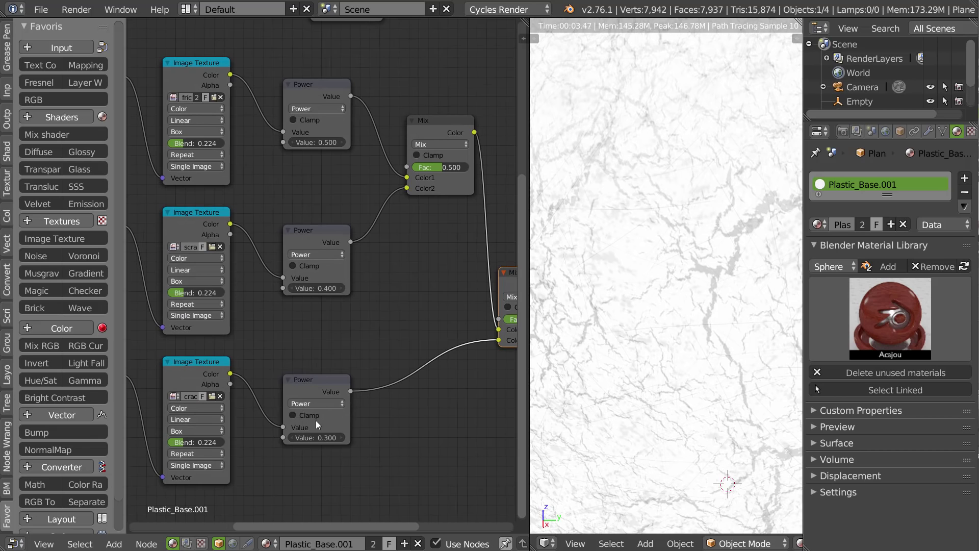
middle_click_drag(408, 276, 307, 280)
left_click_drag(425, 277, 422, 326)
middle_click_drag(421, 326, 327, 330, "ctrl")
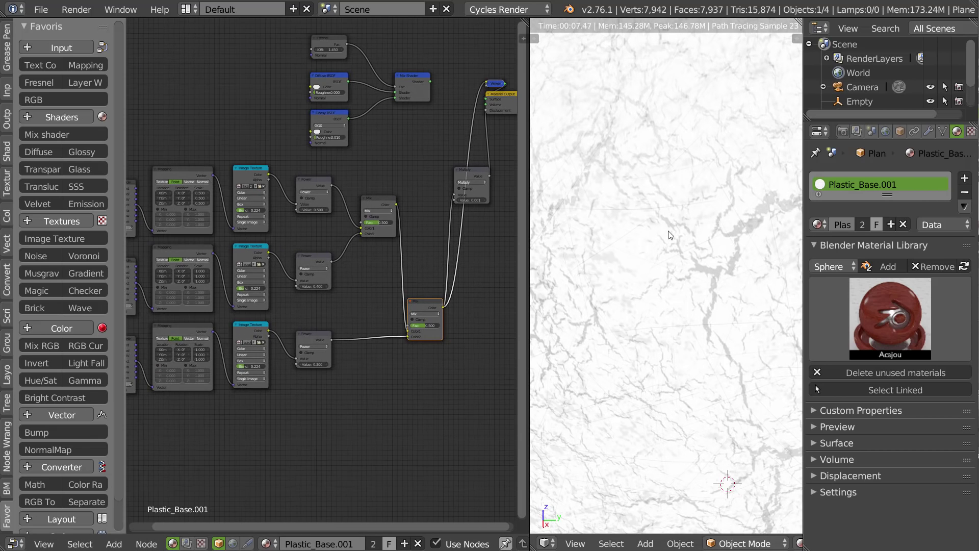
middle_click_drag(416, 83, 323, 109)
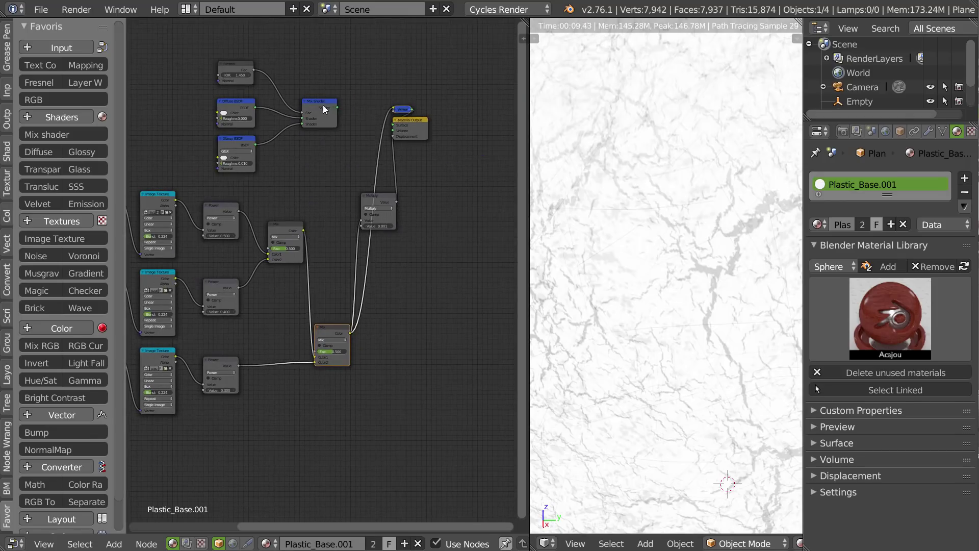
left_click(323, 105, "ctrl+shift")
Set the Diffuse BSDF colour to black and the Multiply node's value to 0.005, viewing the plane at a grazing angle
middle_click_drag(615, 360, 619, 271)
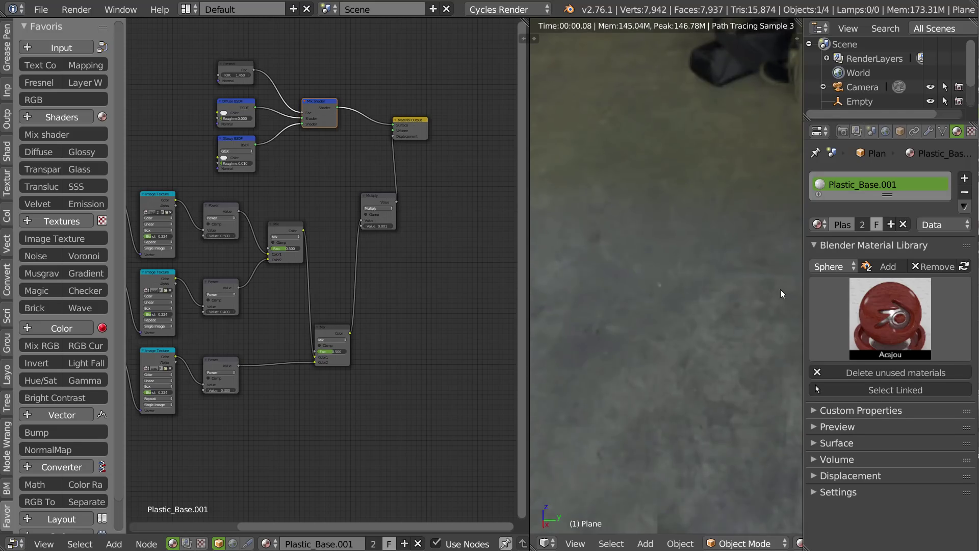
key("KP_Decimal")
middle_click_drag(684, 289, 608, 299)
scroll(612, 297, "up", 4)
middle_click_drag(722, 226, 724, 173)
scroll(724, 204, "up", 4)
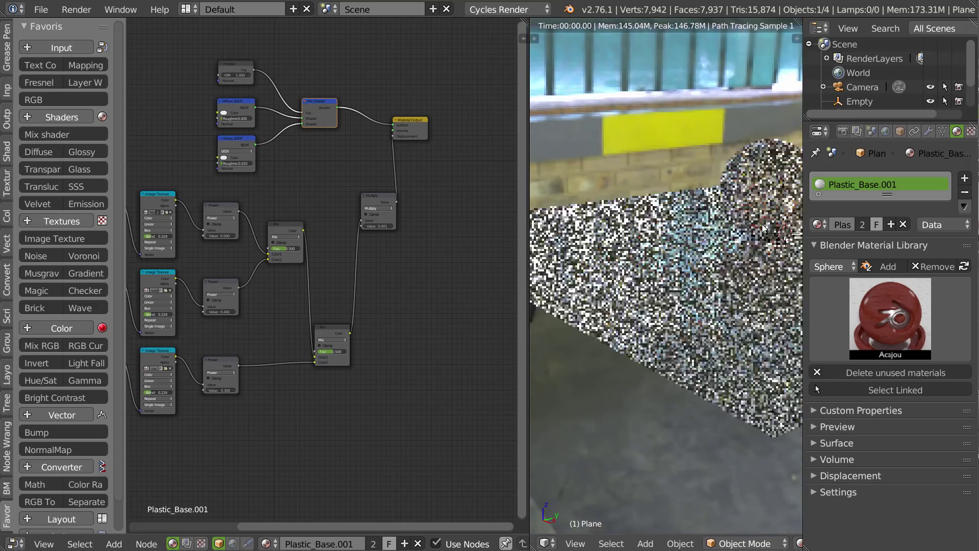
middle_click_drag(678, 284, 675, 264)
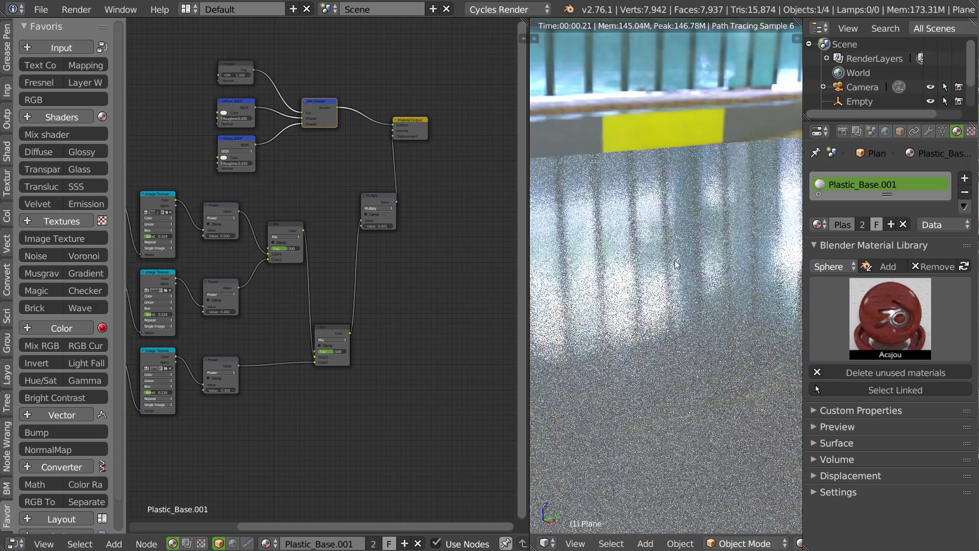
left_click(224, 112)
left_click_drag(263, 50, 267, 81)
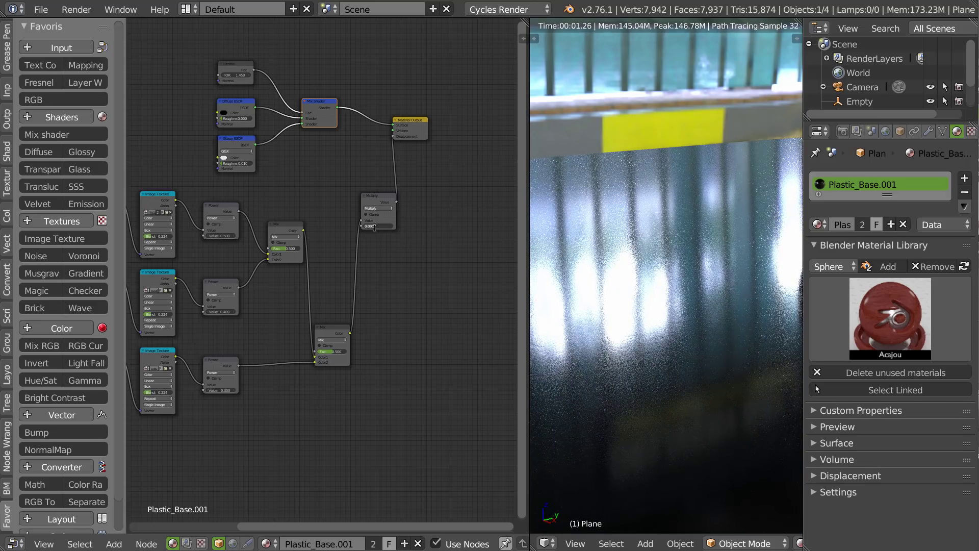
type("5")
key("Return")
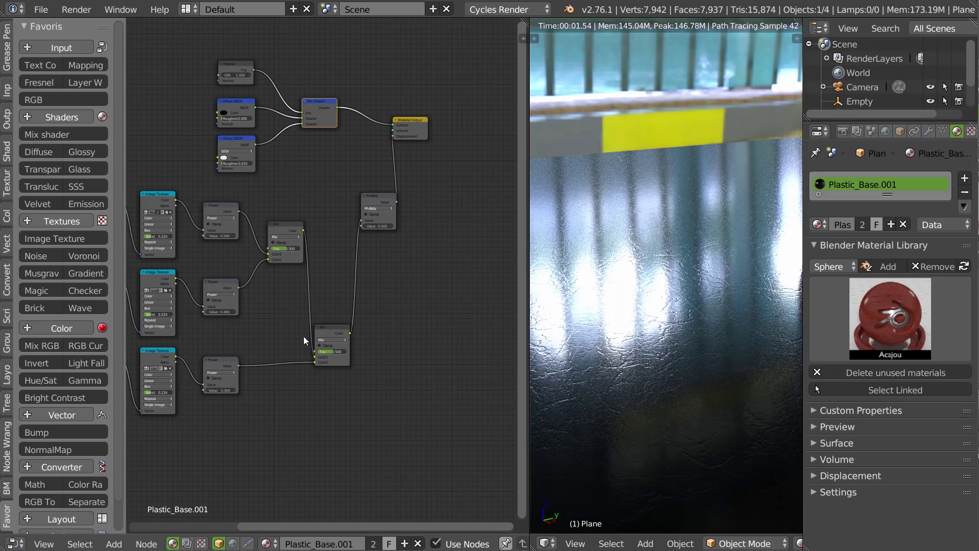
Try exponents of 0.9 and 0 on the friction branch's Power node, and return it to 0.5
scroll(304, 336, "up", 3)
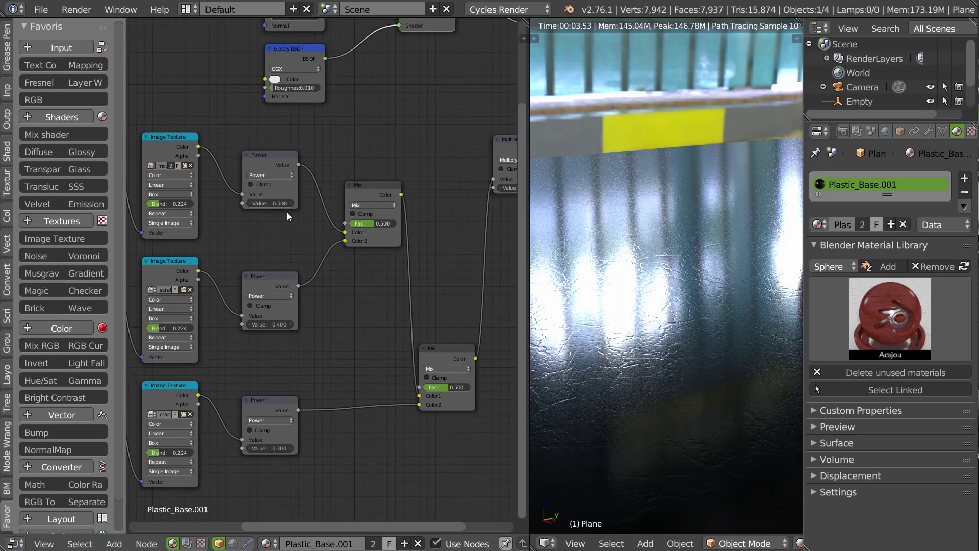
left_click(292, 202)
left_click(292, 203)
left_click(292, 203)
left_click(292, 204)
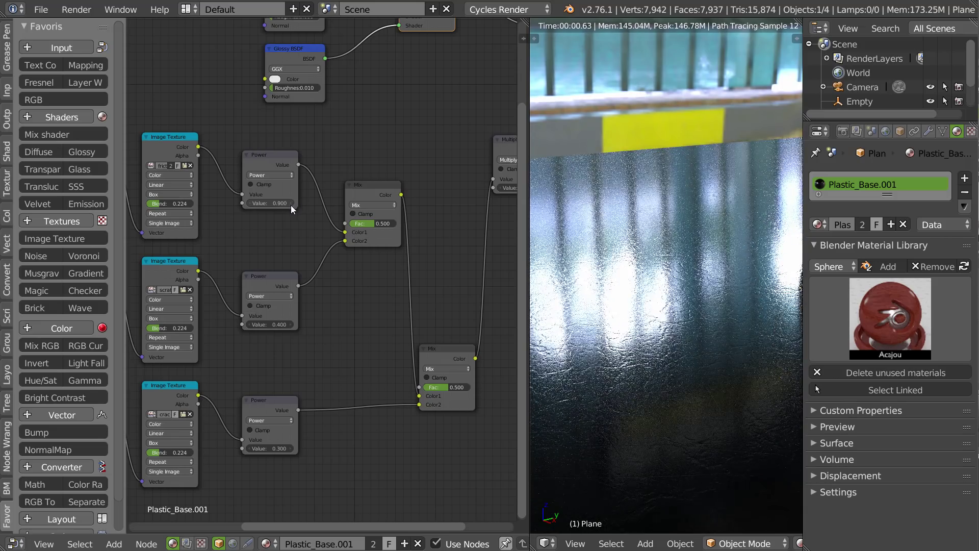
key("Return")
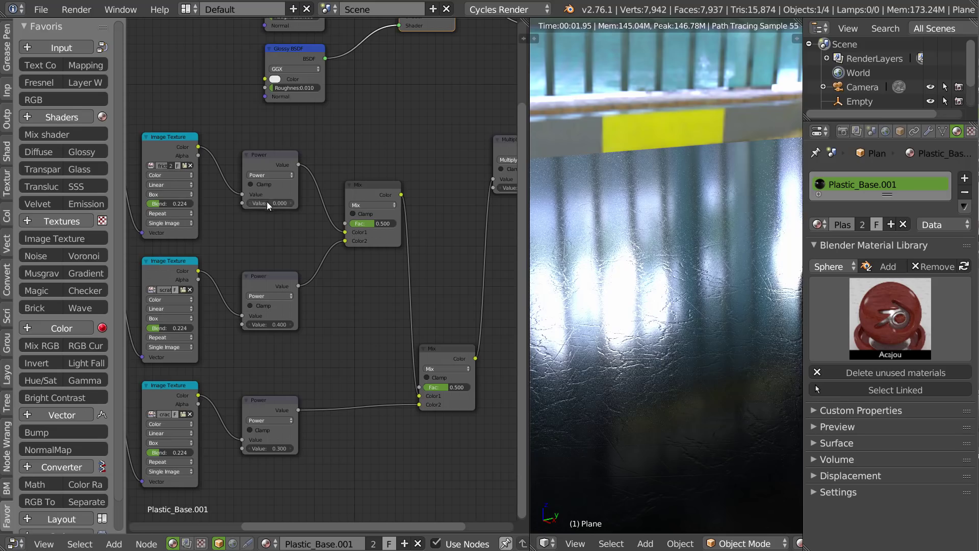
type("0.5")
key("Return")
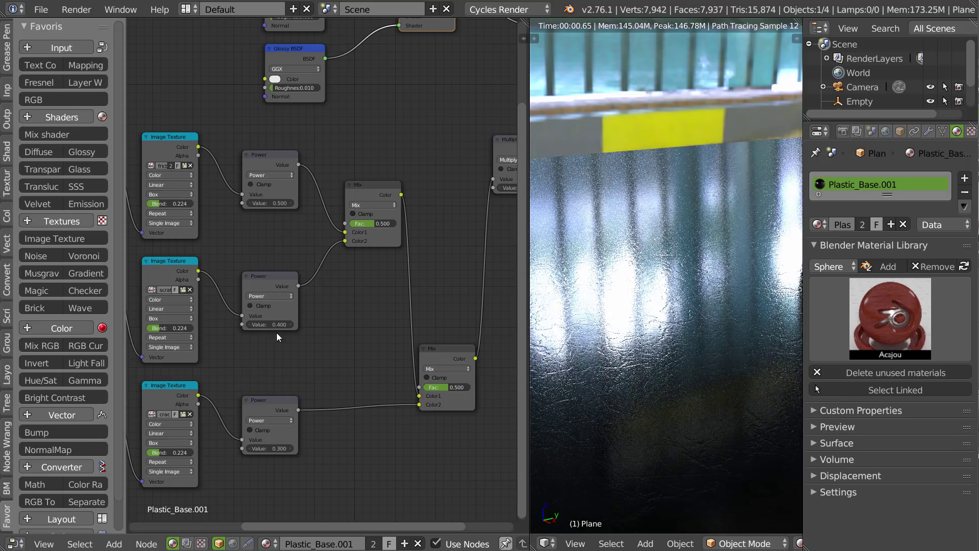
Try an exponent of 1 on the scratchmap branch's Power node, and reduce it to 0.2
left_click(268, 324)
type("1")
key("Return")
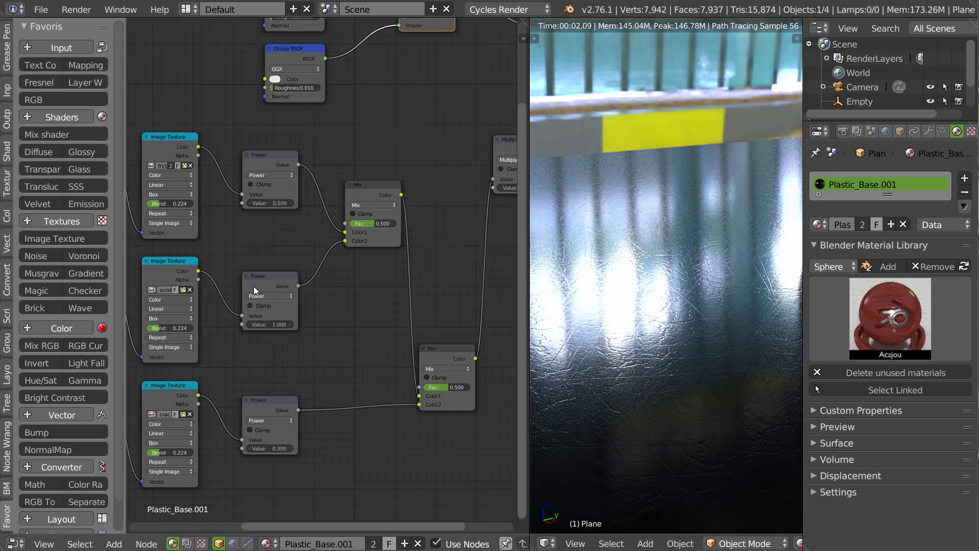
left_click(248, 324)
left_click(248, 324)
left_click(248, 325)
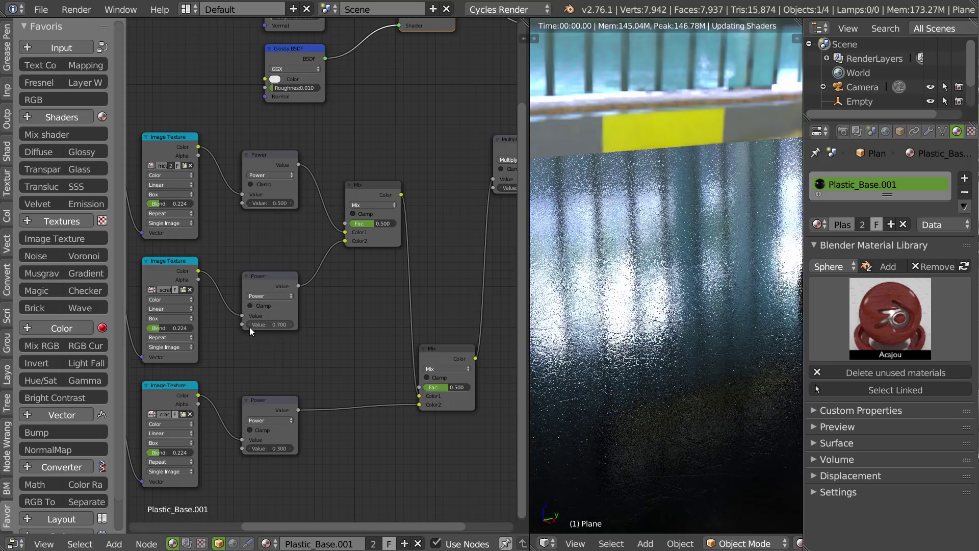
left_click(249, 326)
left_click(248, 325)
left_click(249, 325)
Set the crackle branch's Power exponent to 0.1 and shift the second Mix node slightly
middle_click_drag(278, 360, 290, 310)
left_click(285, 397)
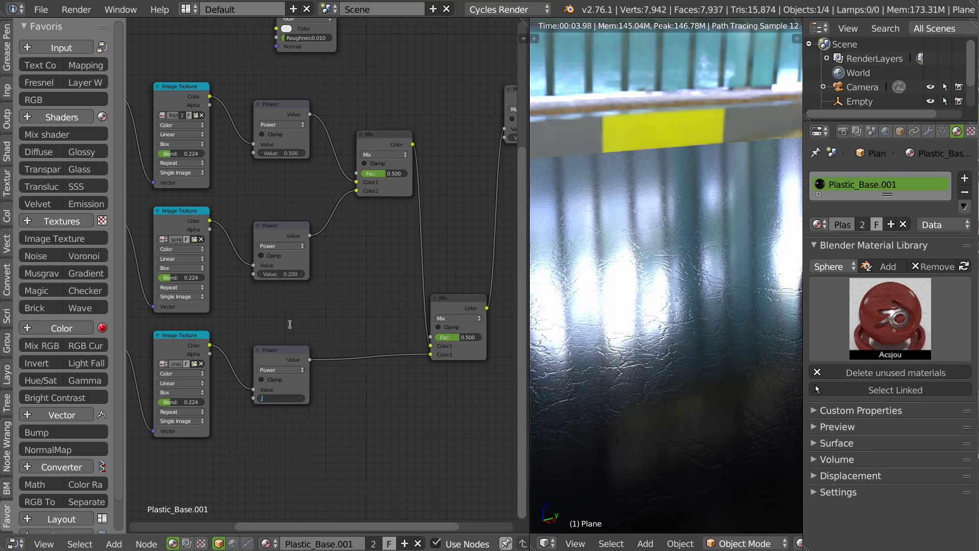
type(".1")
key("Return")
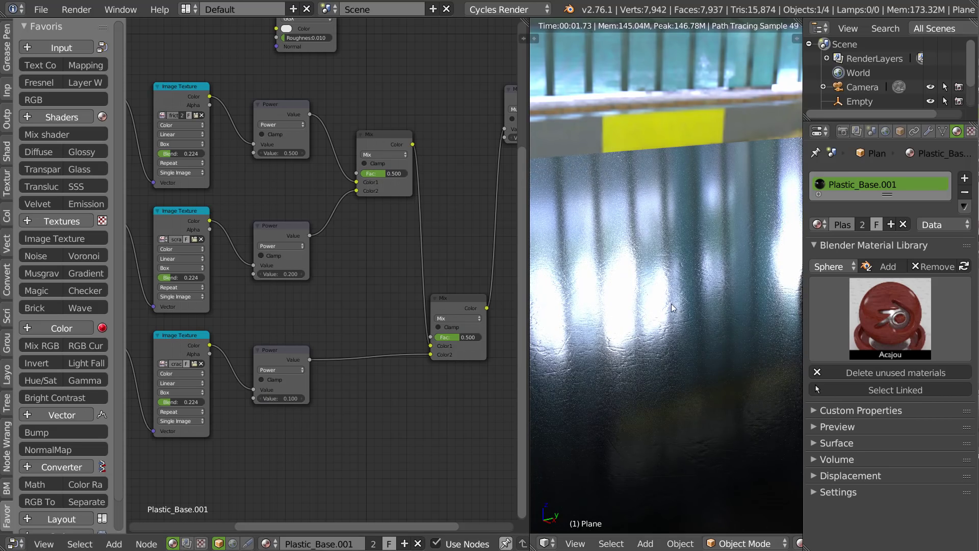
left_click_drag(460, 304, 463, 309)
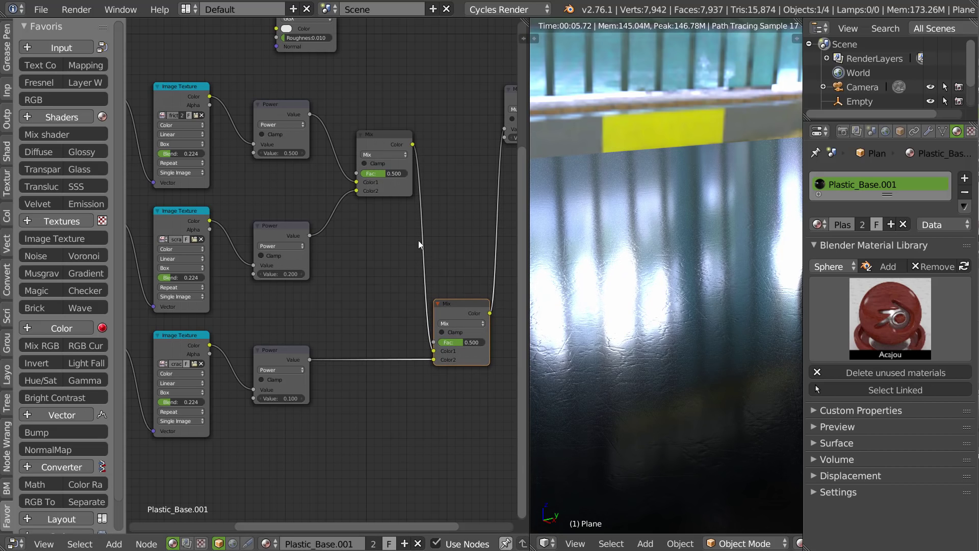
Group the three texture branches together with their Power nodes and both Mix nodes
scroll(418, 240, "down", 2)
middle_click_drag(325, 400, 401, 284)
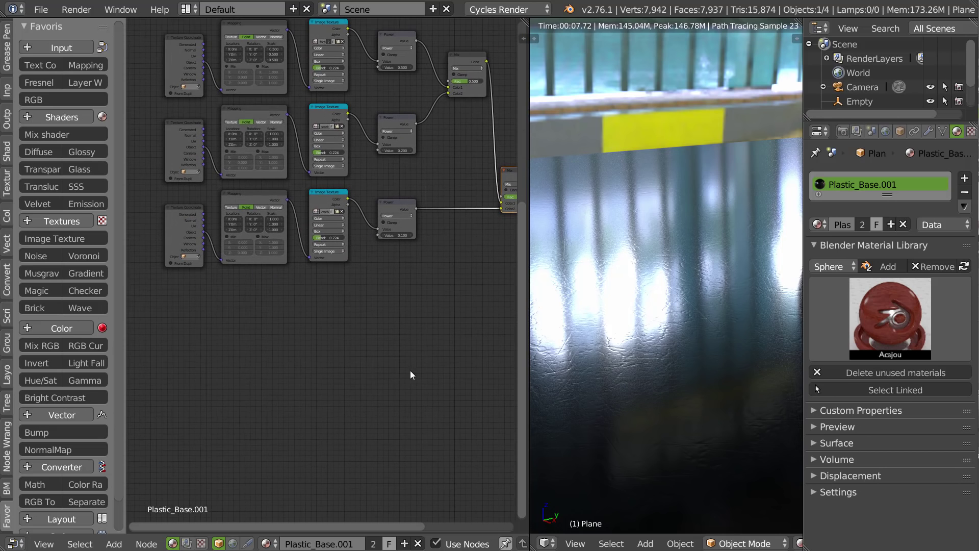
key("Home")
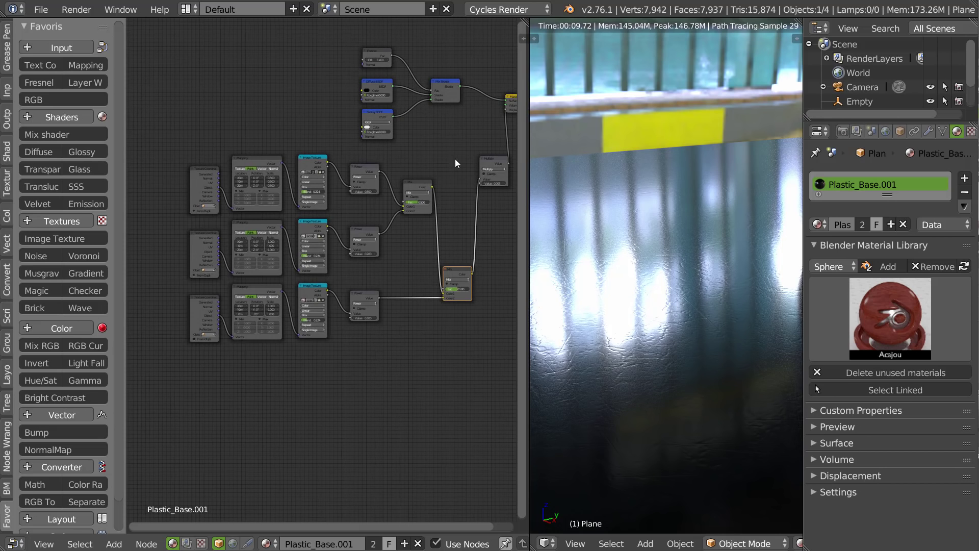
left_click_drag(475, 146, 136, 388)
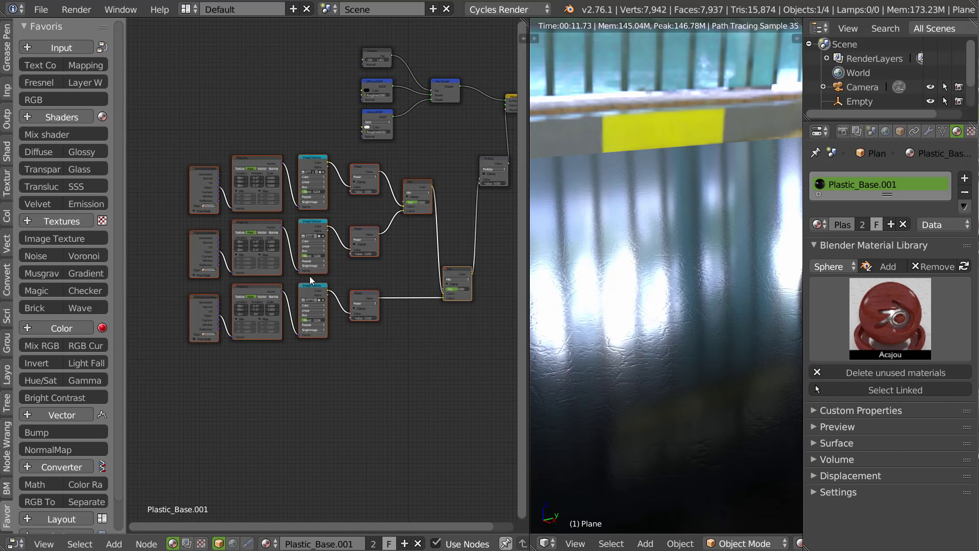
key("KP_Decimal")
key("ctrl+g")
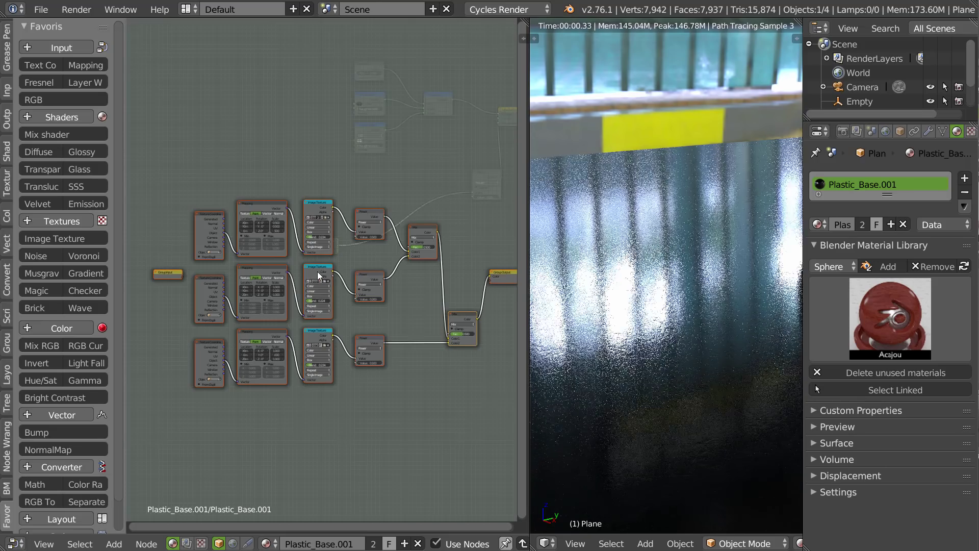
Move the Group Input node clear of the branches and expose all three Power exponents as group inputs
scroll(321, 285, "up", 3)
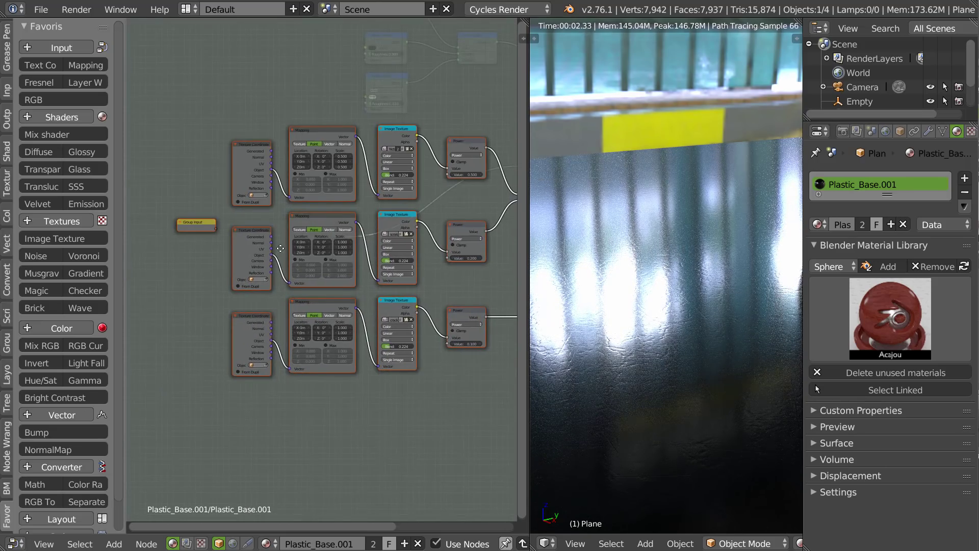
scroll(319, 244, "up", 1)
left_click_drag(191, 225, 168, 227)
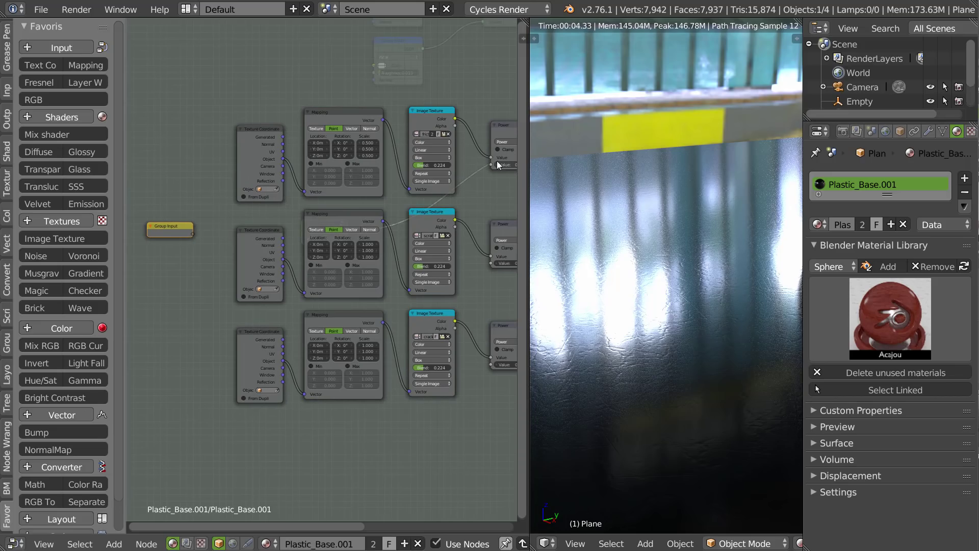
left_click_drag(489, 164, 194, 234)
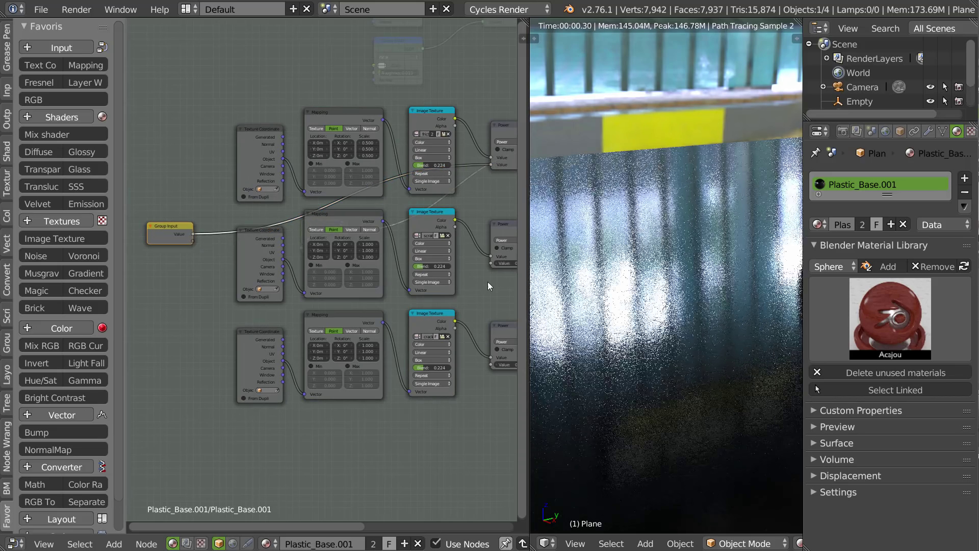
left_click_drag(488, 262, 194, 240)
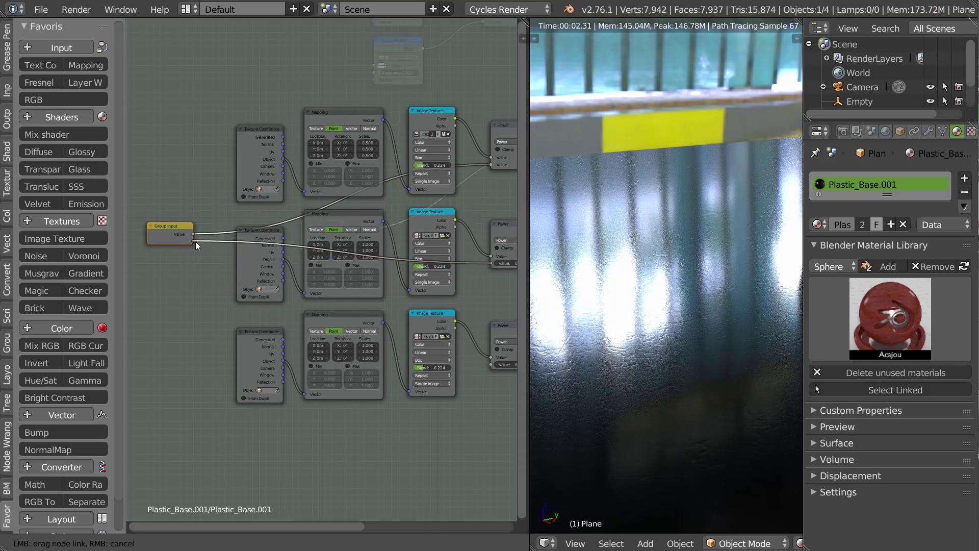
left_click_drag(491, 365, 194, 249)
Rename the group's first input to Friction
key("t")
key("n")
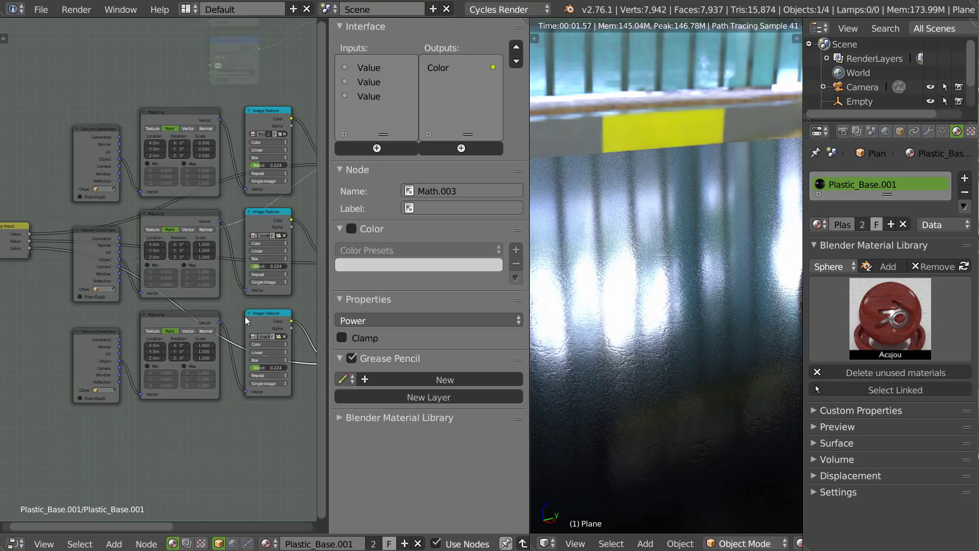
left_click(370, 69)
left_click(427, 168)
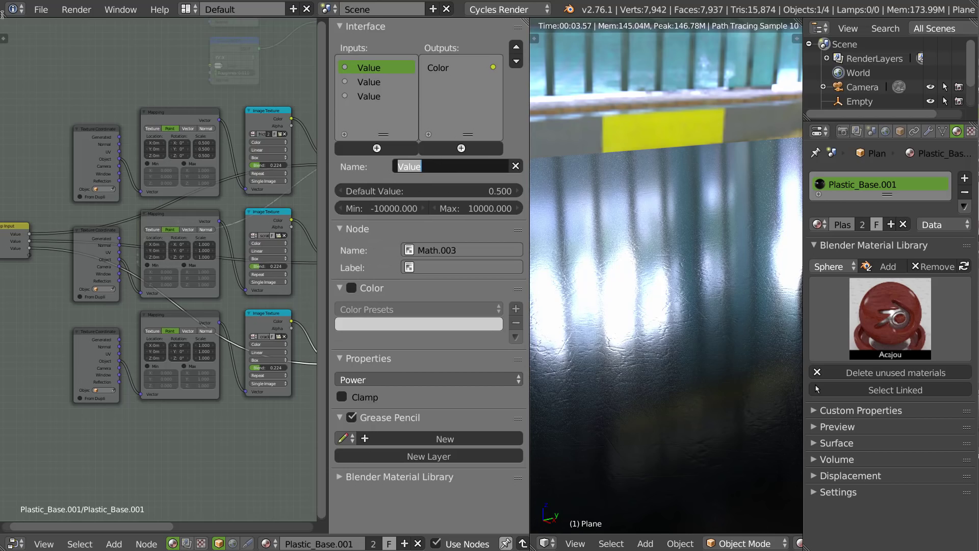
type("Friction")
key("Return")
Rename the group's second input to Scratchs
left_click(372, 80)
left_click(440, 169)
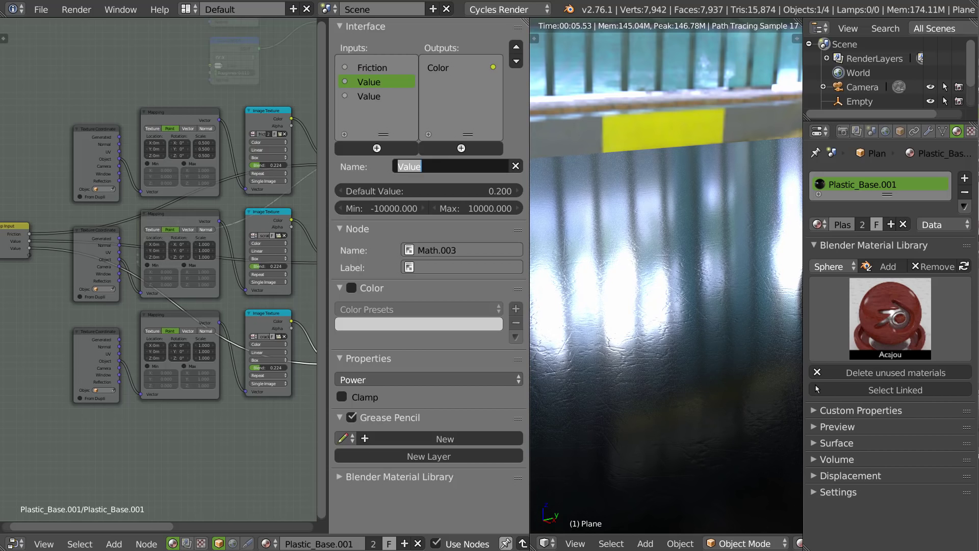
left_click(243, 224)
mouse_move(244, 224)
left_mouse_down()
mouse_move(223, 224)
mouse_move(242, 224)
left_mouse_up()
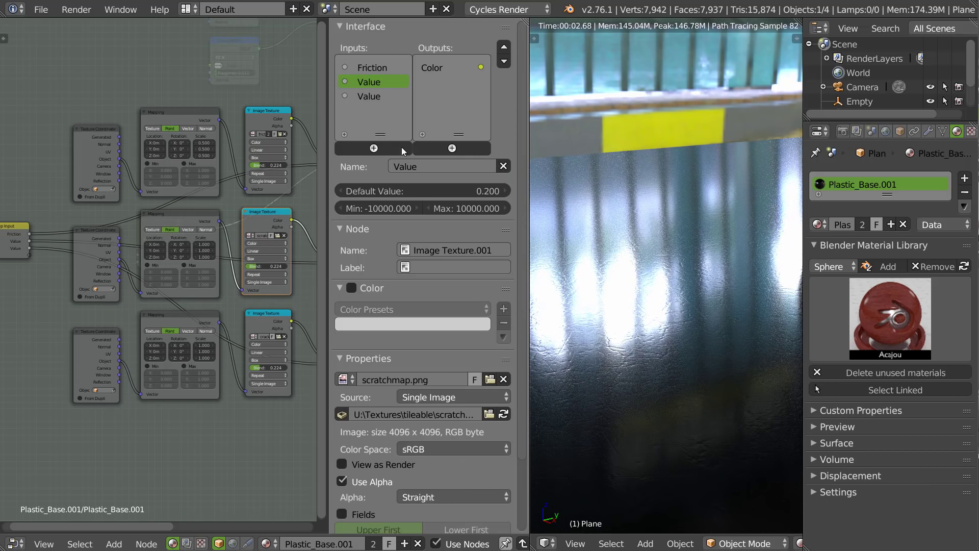
left_click(421, 162)
type("Scratchs")
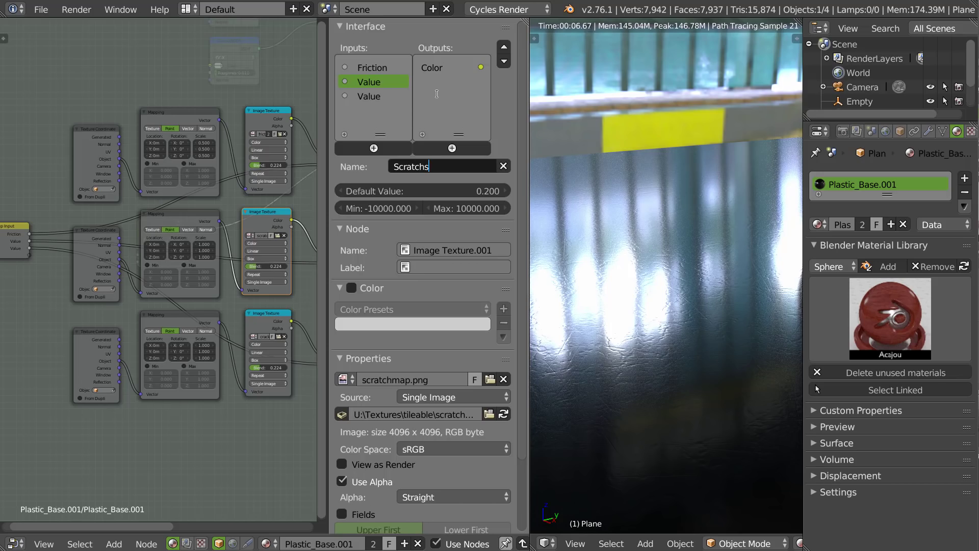
key("Return")
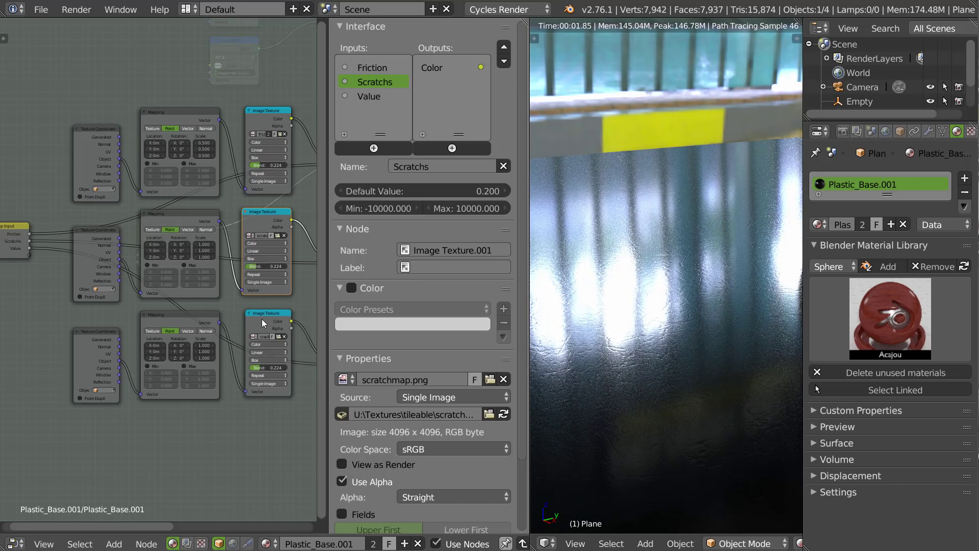
Rename the group's third input to Crackels
left_click(378, 96)
left_click(423, 166)
type("Crackel")
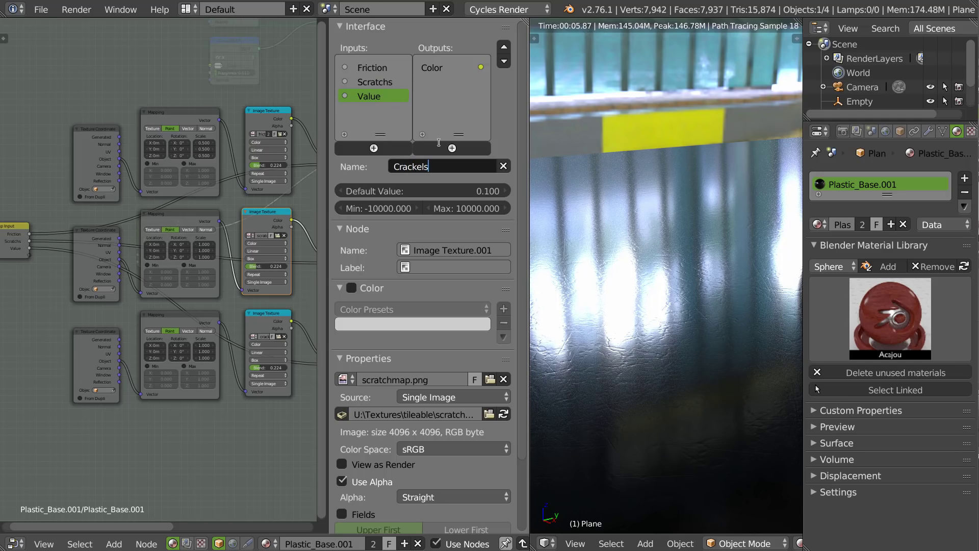
key("Return")
Hide the node properties and leave the node group to return to the main material node tree
middle_click_drag(99, 304, 172, 289)
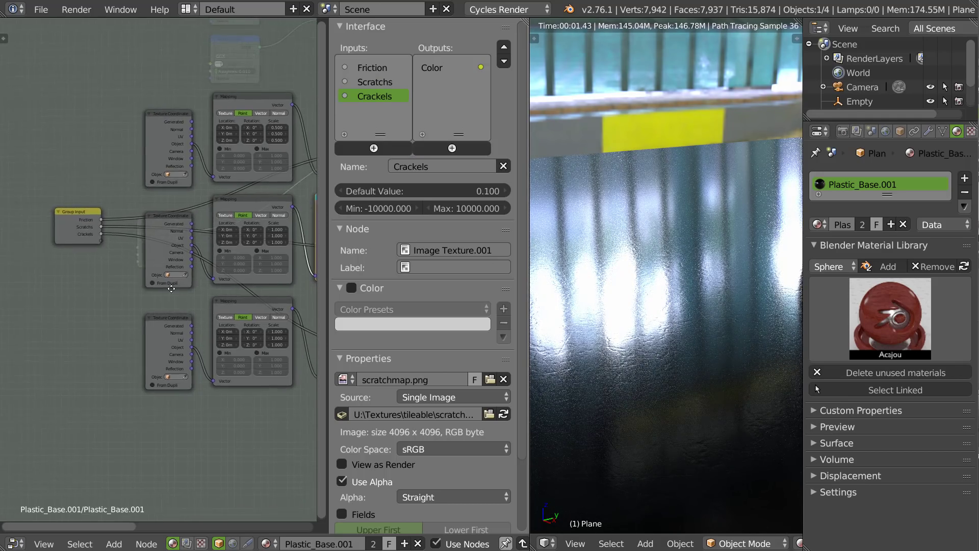
scroll(172, 289, "up", 4)
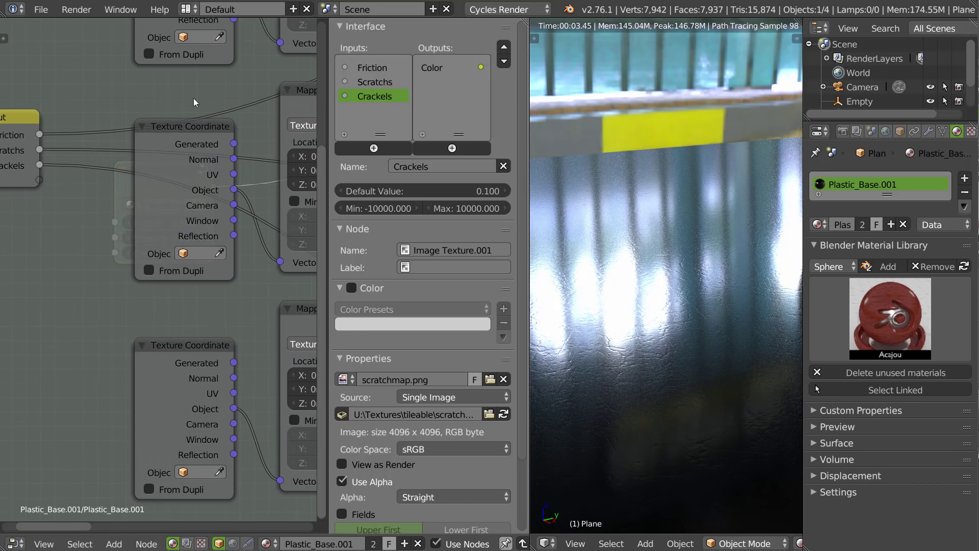
middle_click_drag(194, 102, 175, 255)
middle_click_drag(239, 266, 168, 264)
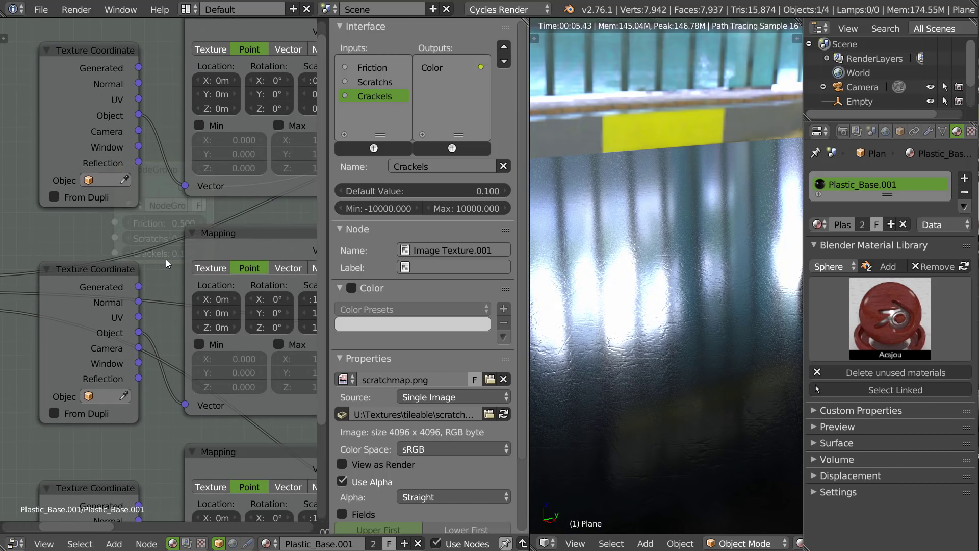
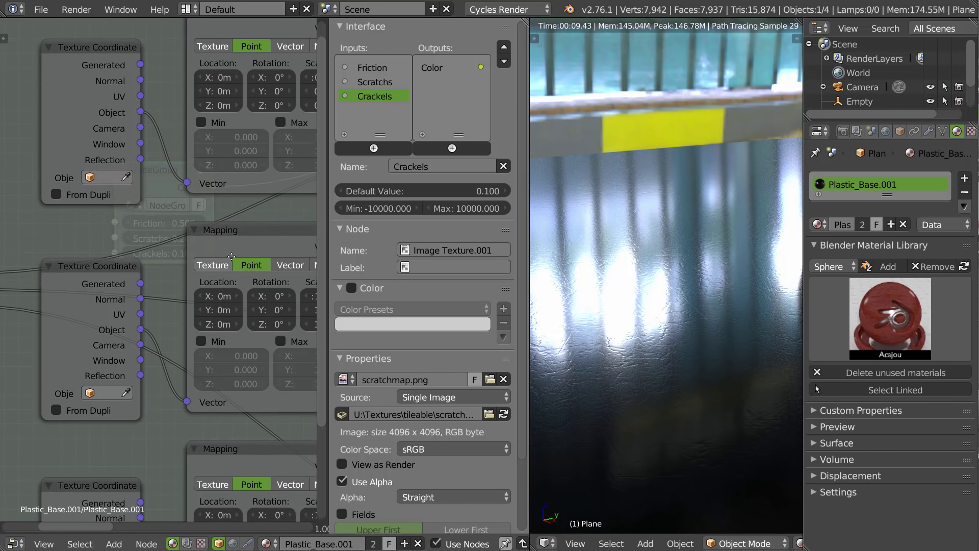
key("n")
scroll(328, 243, "down", 5)
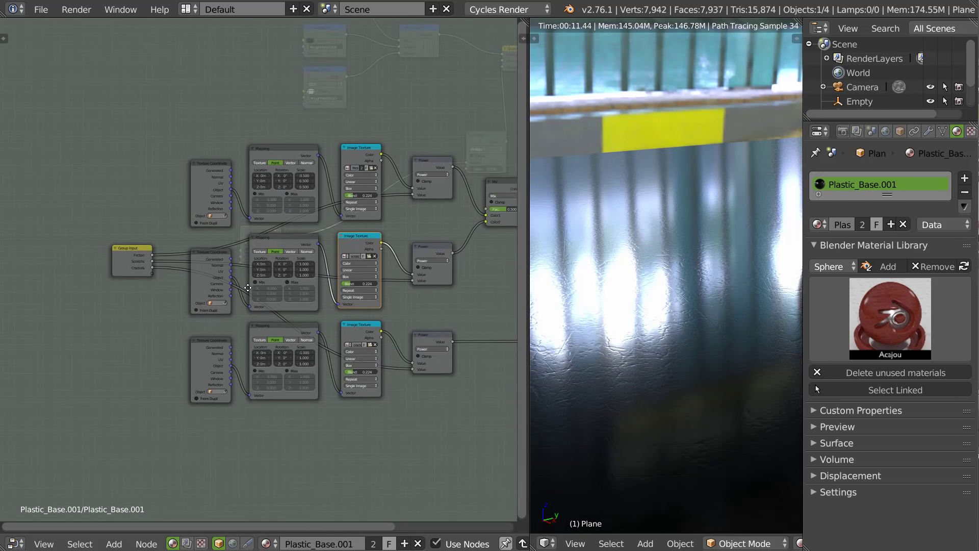
key("Tab")
Show the group node's properties and label the node Bumps
scroll(297, 268, "up", 3)
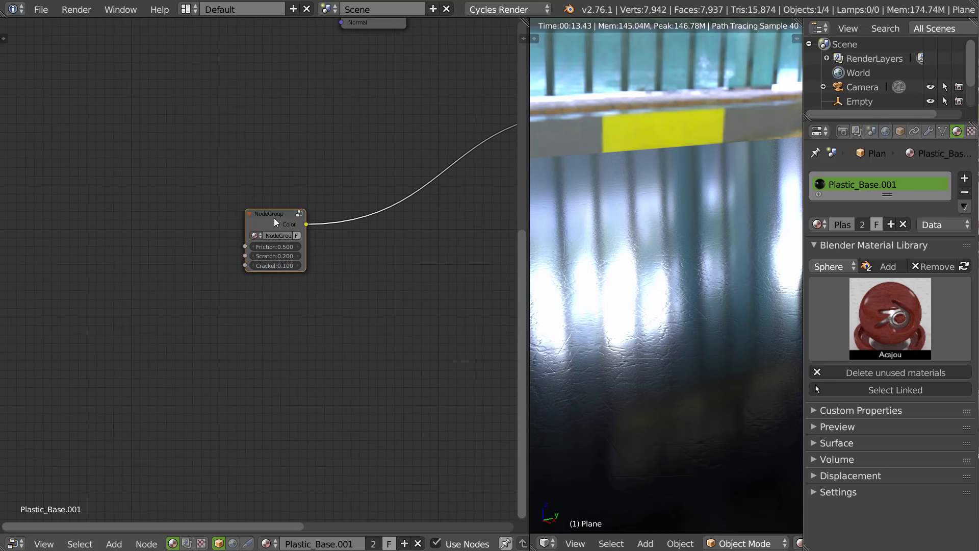
left_click_drag(274, 218, 262, 212)
key("n")
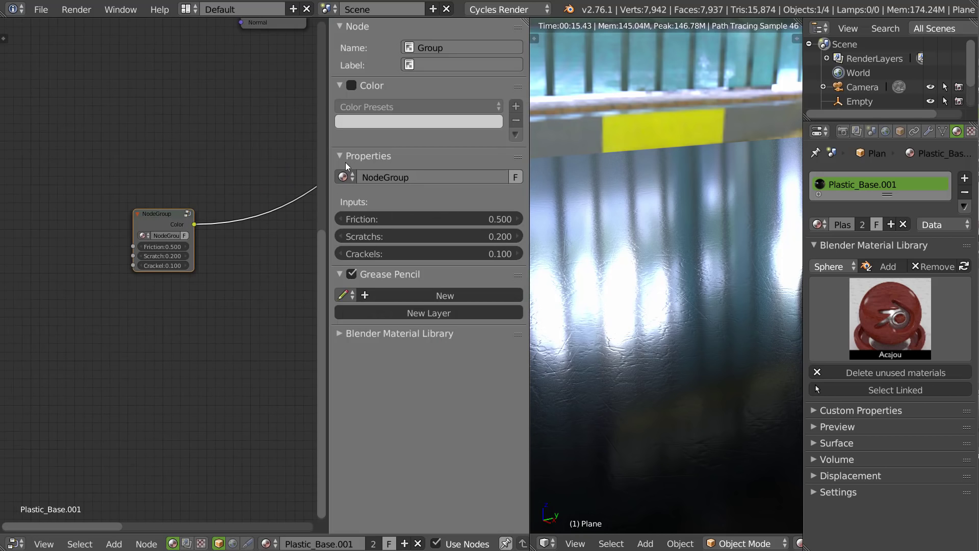
left_click(436, 63)
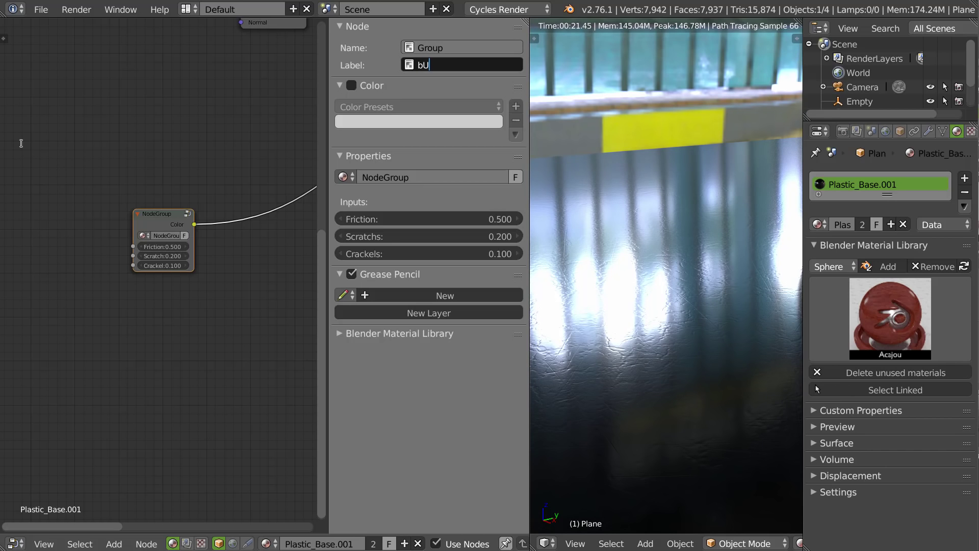
type("bUMP")
key("BackSpace")
key("BackSpace")
key("BackSpace")
key("Return")
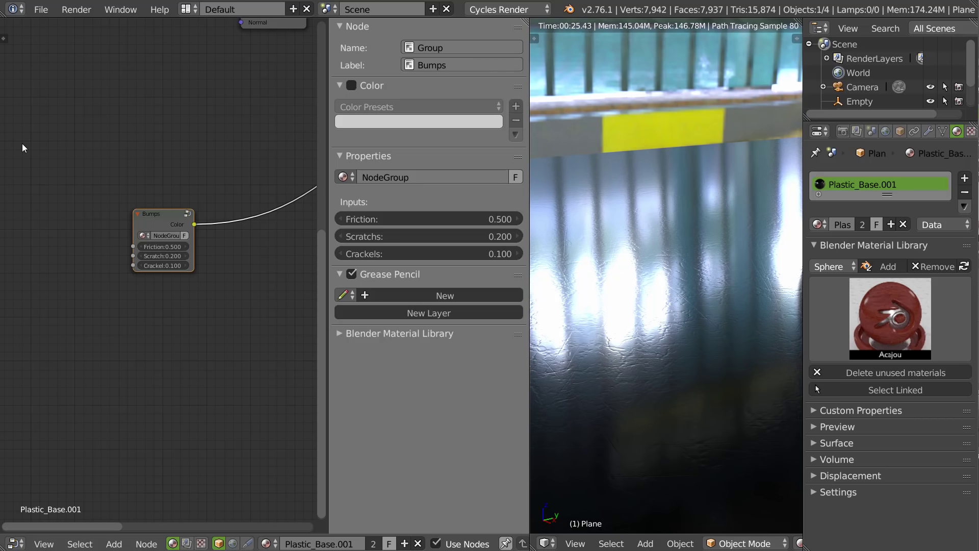
Copy the Bumps label and use it as the name of the node group itself
left_click(448, 64)
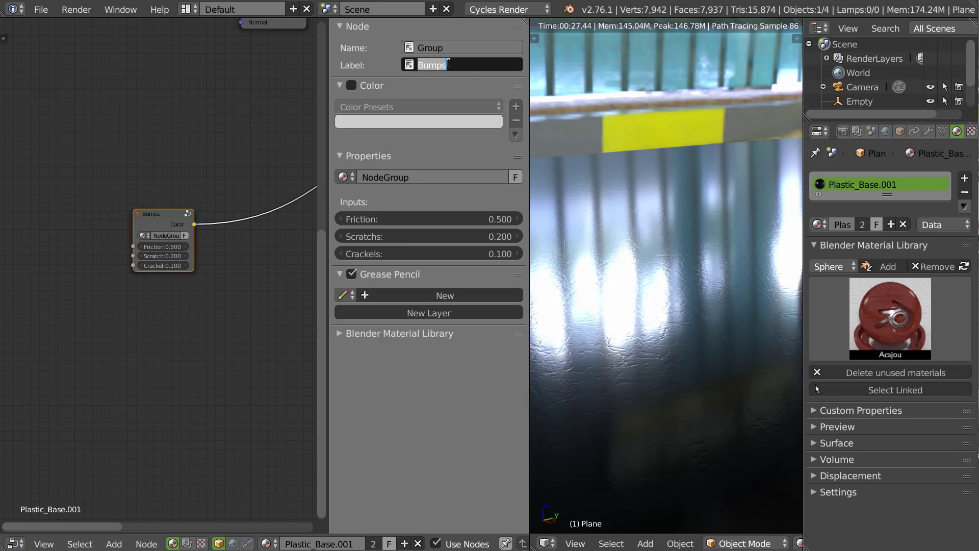
key("ctrl+c")
key("Return")
left_click(423, 176)
key("ctrl+v")
key("Return")
Move the Bumps group node beneath the Glossy BSDF and shift the Multiply node closer to it
left_click_drag(156, 227, 204, 257)
middle_click_drag(262, 256, 126, 264)
left_click_drag(126, 264, 80, 233)
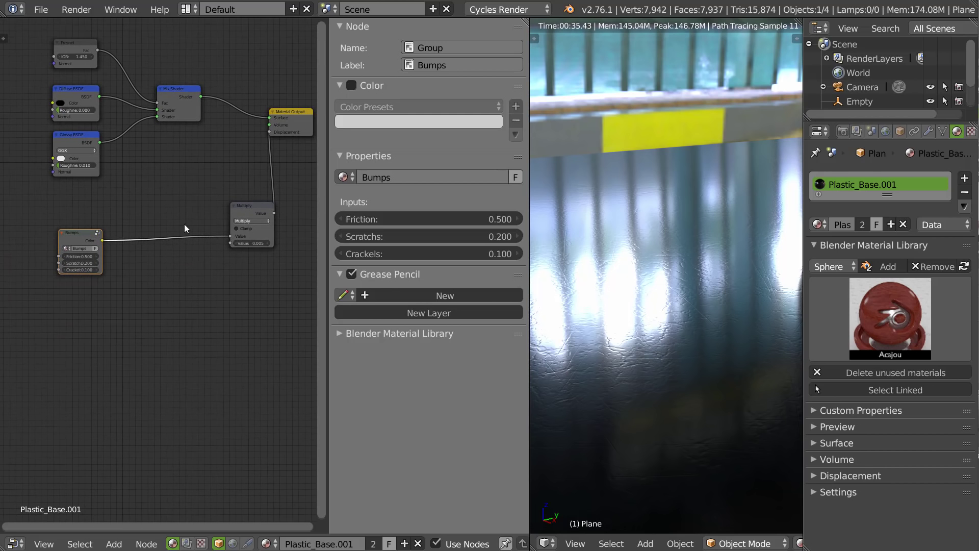
left_click(240, 205)
left_click_drag(241, 205, 194, 196)
Set the Friction, Scratchs and Crackels values on the Bumps node to 1 each
scroll(120, 280, "up", 3)
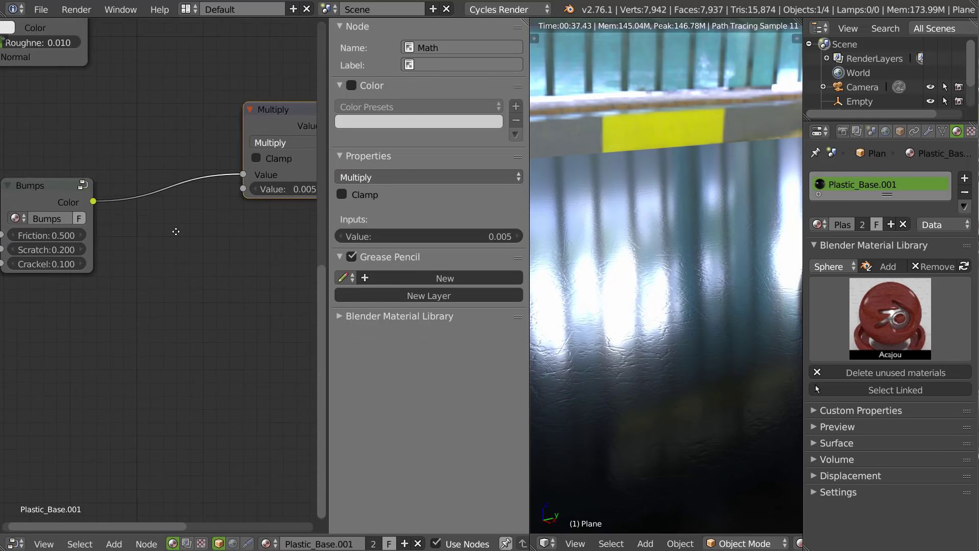
middle_click_drag(176, 232, 275, 232)
scroll(151, 225, "up", 4)
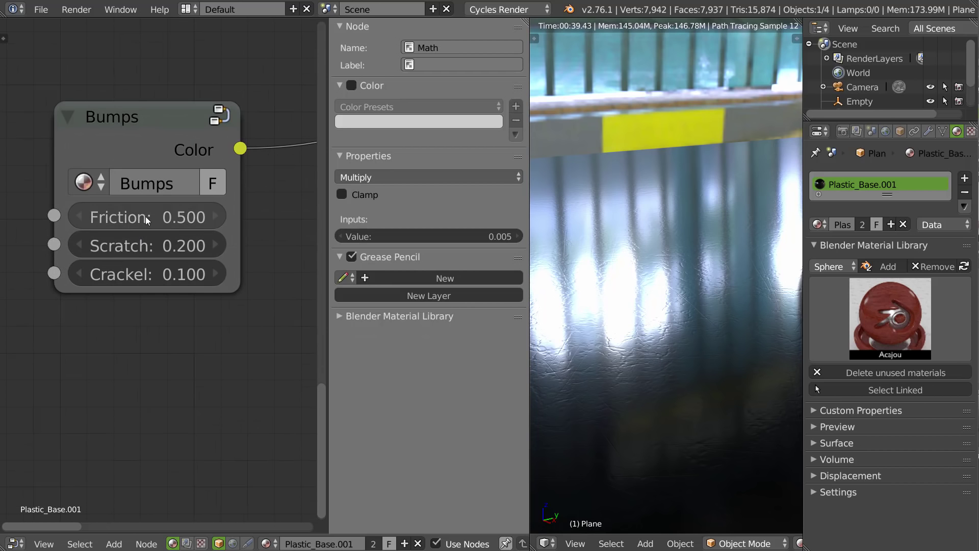
left_click_drag(146, 221, 147, 221)
left_click(153, 217)
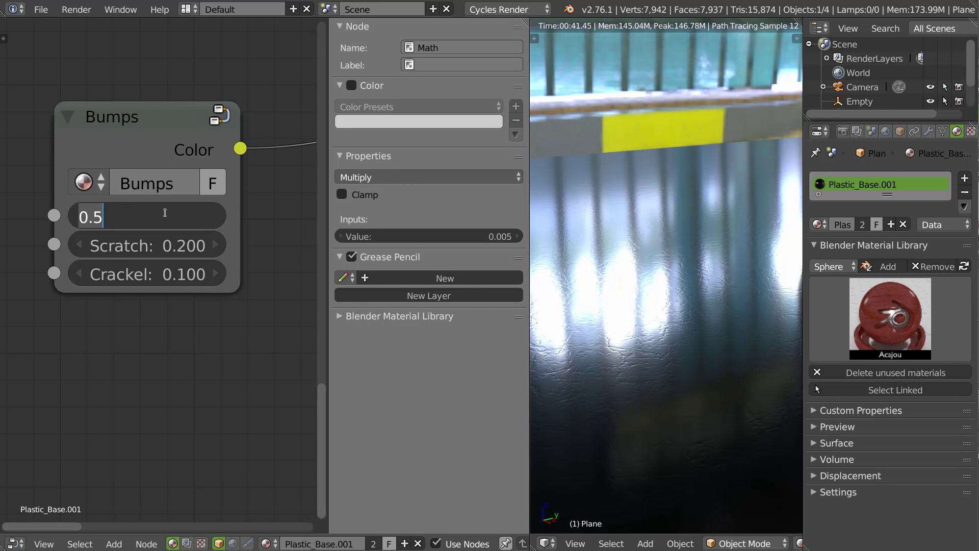
type("1")
key("Return")
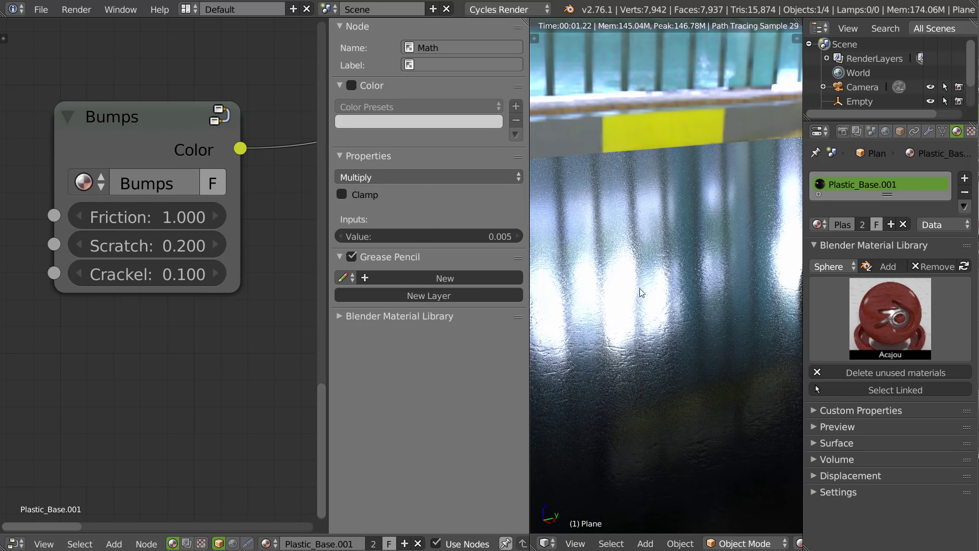
left_click(148, 234)
type("1")
key("Return")
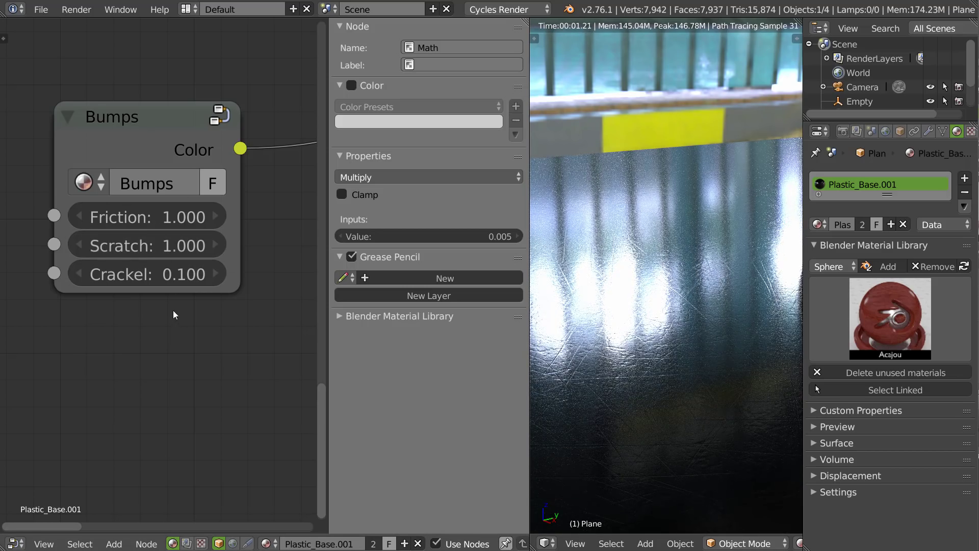
left_click(163, 274)
type("1")
key("Return")
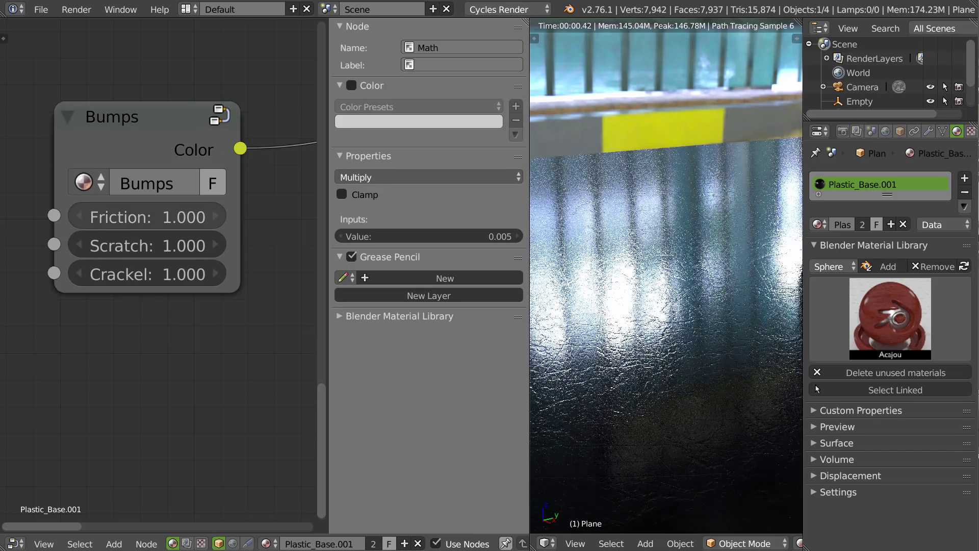
Examine the bump effect up close on the plane and the black sphere in the rendered viewport
middle_click_drag(699, 202, 728, 212)
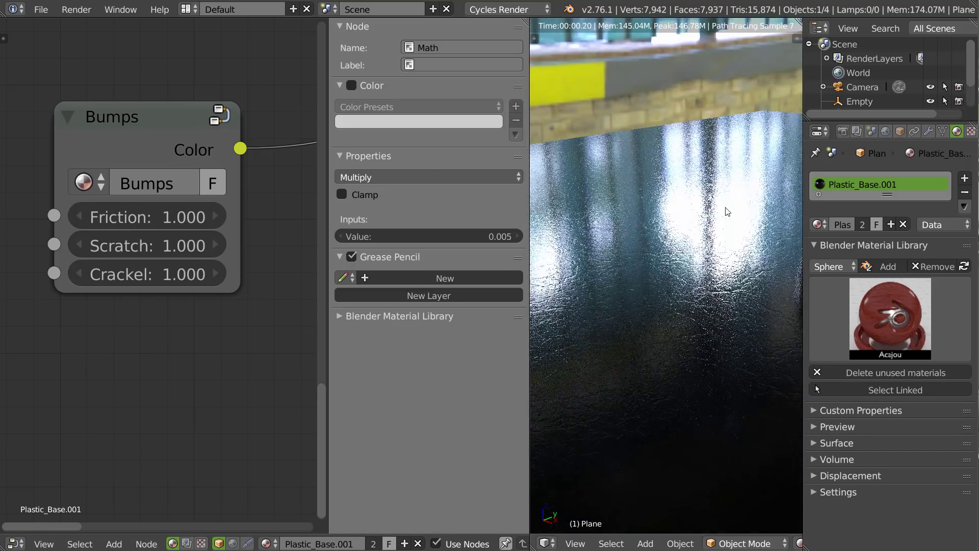
scroll(728, 212, "down", 6)
middle_click_drag(728, 262, 586, 357, "shift")
scroll(687, 247, "up", 3)
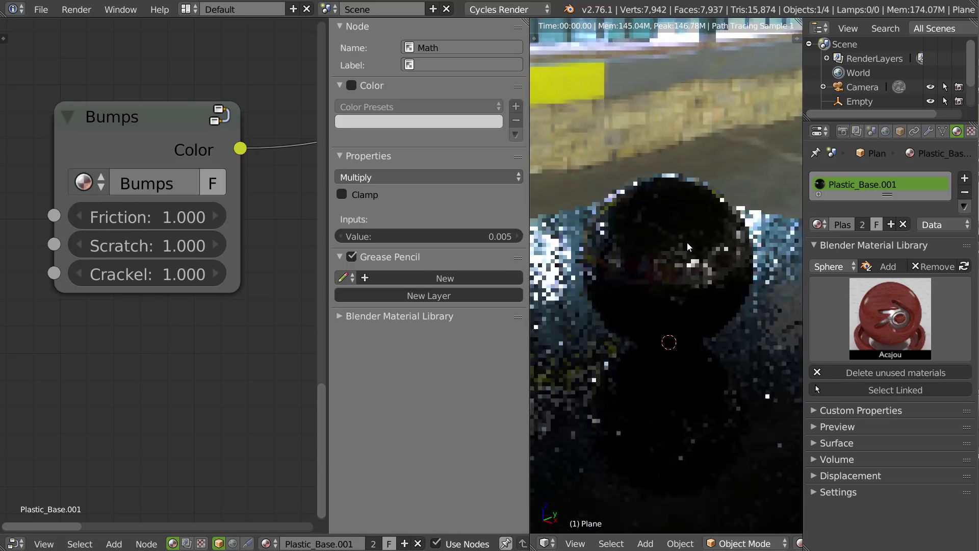
scroll(688, 246, "up", 2)
middle_click_drag(688, 246, 699, 227, "shift")
middle_click_drag(594, 238, 671, 316, "shift")
scroll(733, 221, "up", 5)
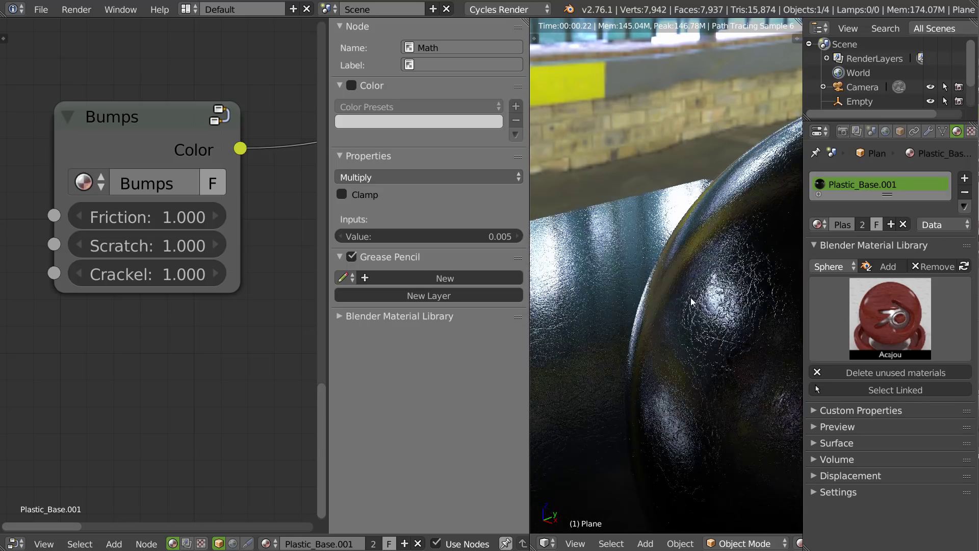
scroll(691, 302, "up", 3)
Set the Multiply node's second value to 0.001 to reduce the displacement strength
middle_click_drag(251, 213, 82, 292)
scroll(113, 322, "down", 10)
middle_click_drag(214, 242, 102, 274)
left_click(222, 267)
left_click(250, 265)
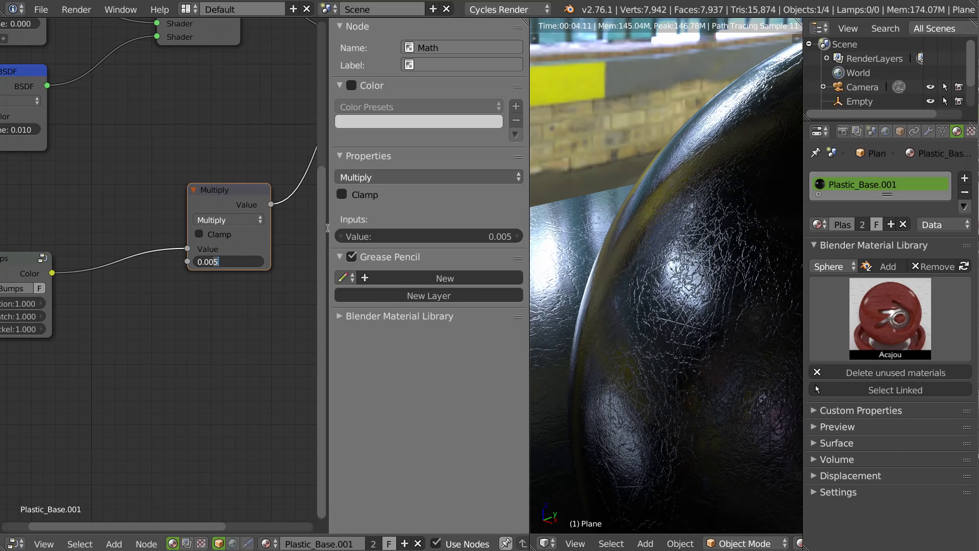
type("1")
key("Return")
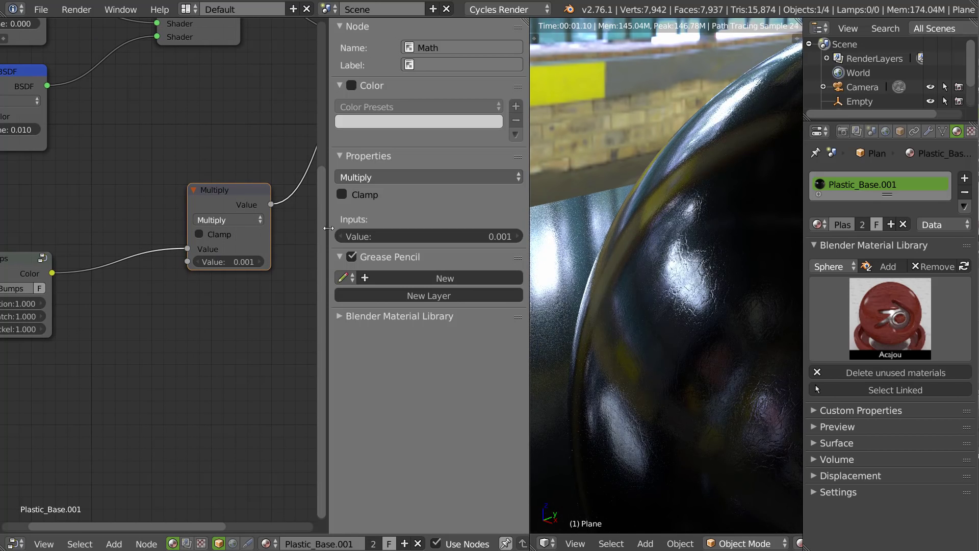
Set the Crackels and Friction values on the Bumps node to 0
middle_click_drag(644, 291, 656, 278)
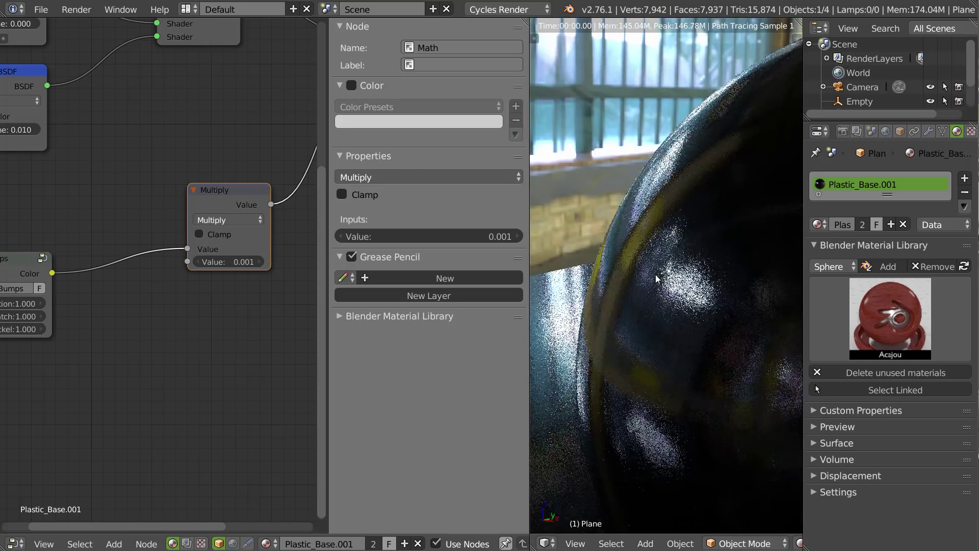
middle_click_drag(179, 321, 304, 255)
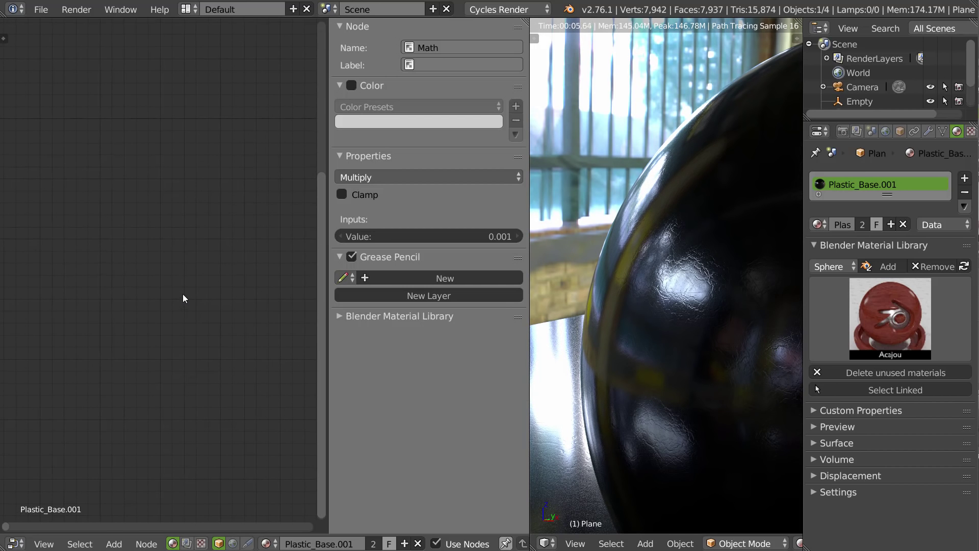
key("n")
key("KP_Decimal")
scroll(283, 280, "left", 6, "ctrl")
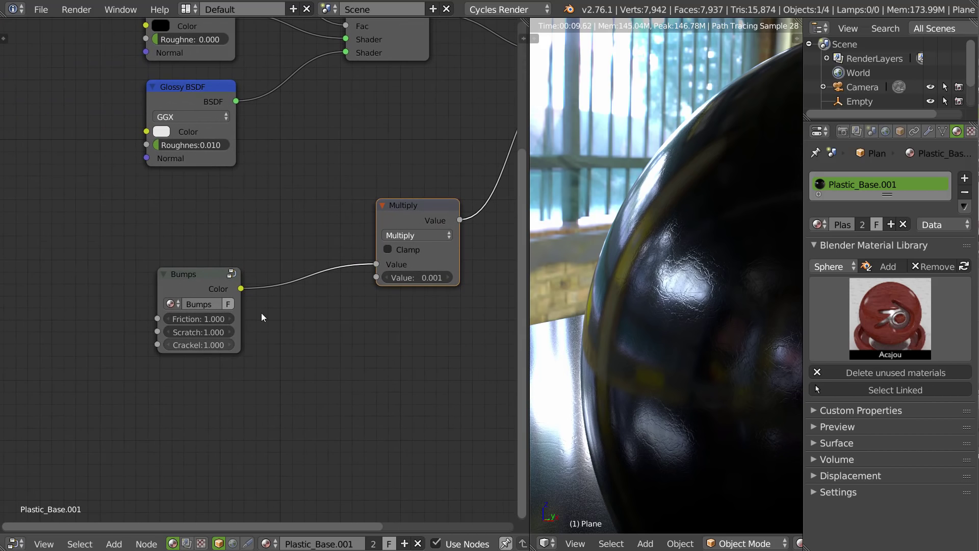
left_click(193, 346)
type("0")
key("Return")
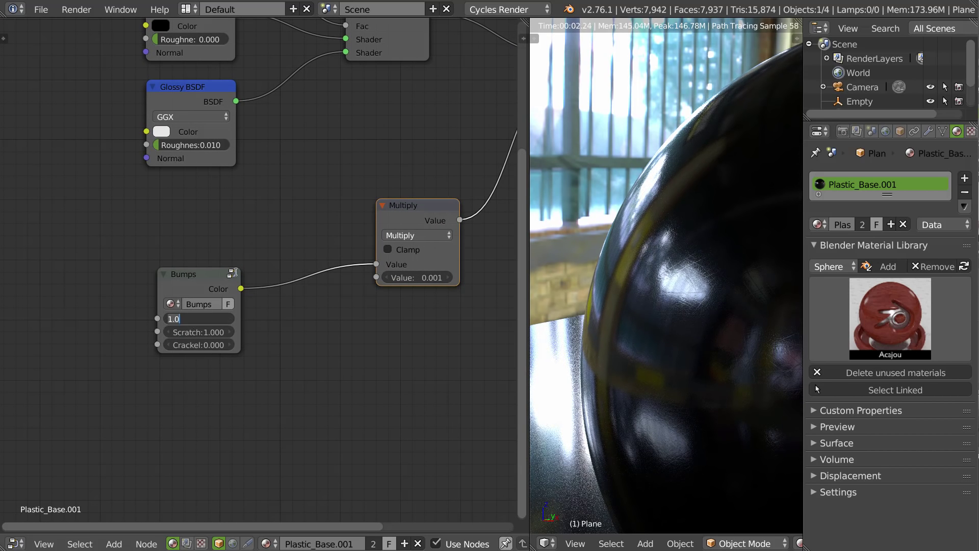
key("Return")
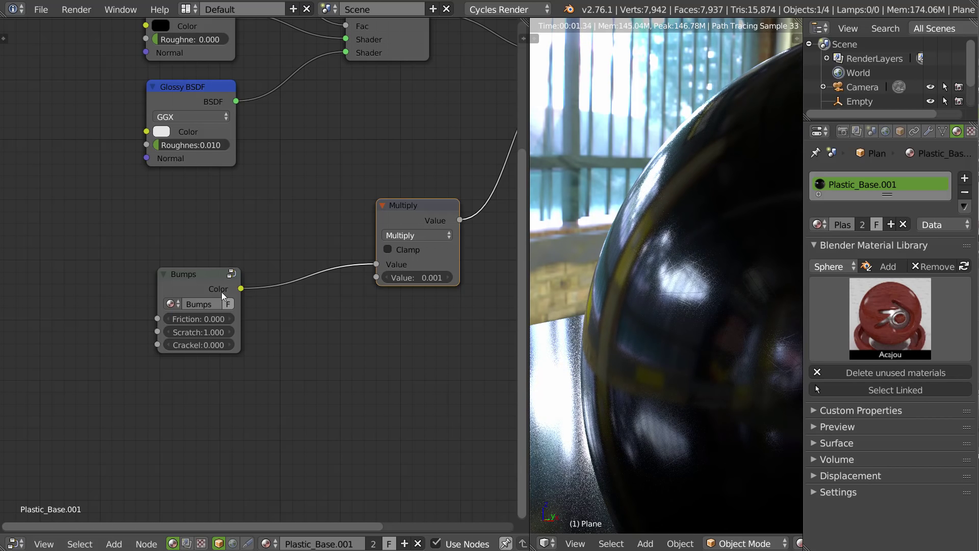
Open the Bumps group for editing and limit the Friction input's range, with a minimum of 0
left_click(198, 280)
key("Tab")
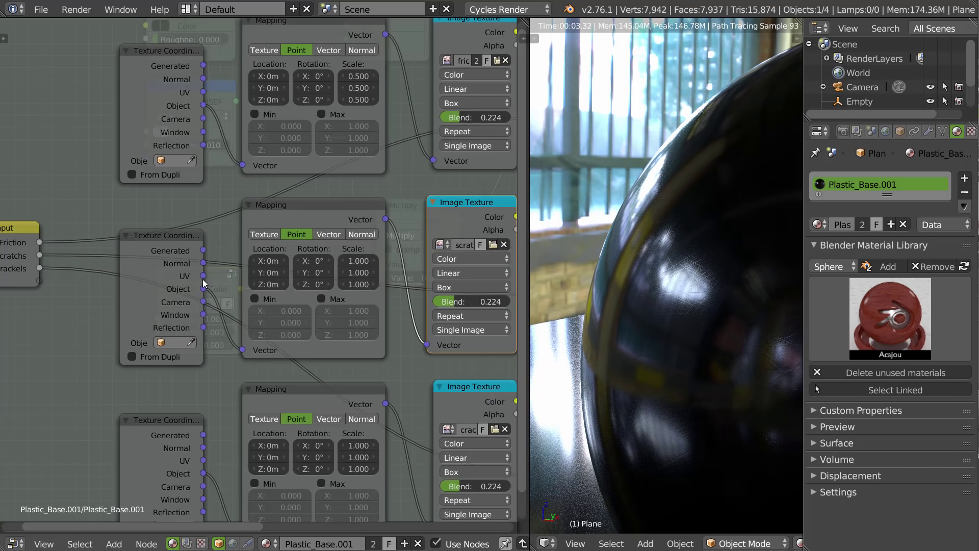
scroll(201, 314, "down", 2)
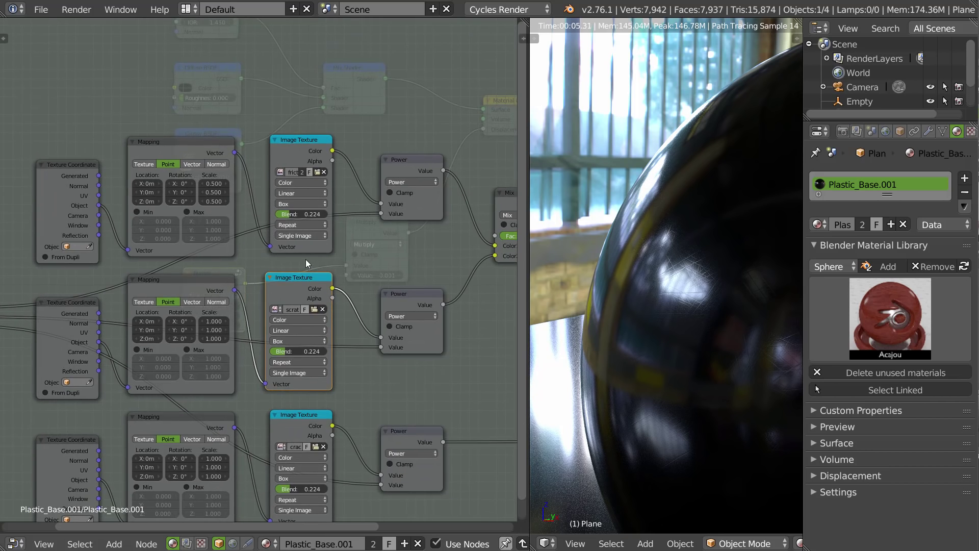
key("n")
middle_click_drag(307, 241, 204, 299)
scroll(204, 298, "left", 10, "ctrl")
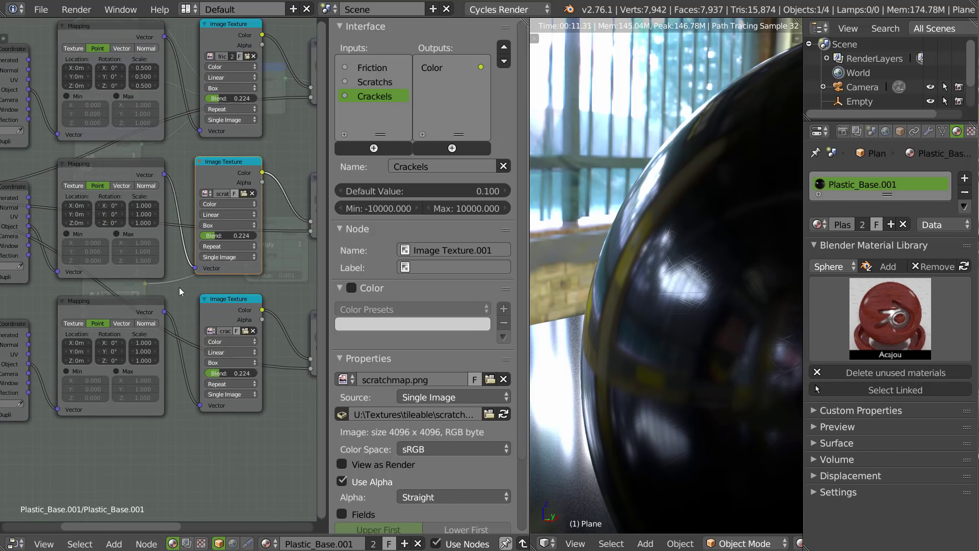
left_click(376, 211)
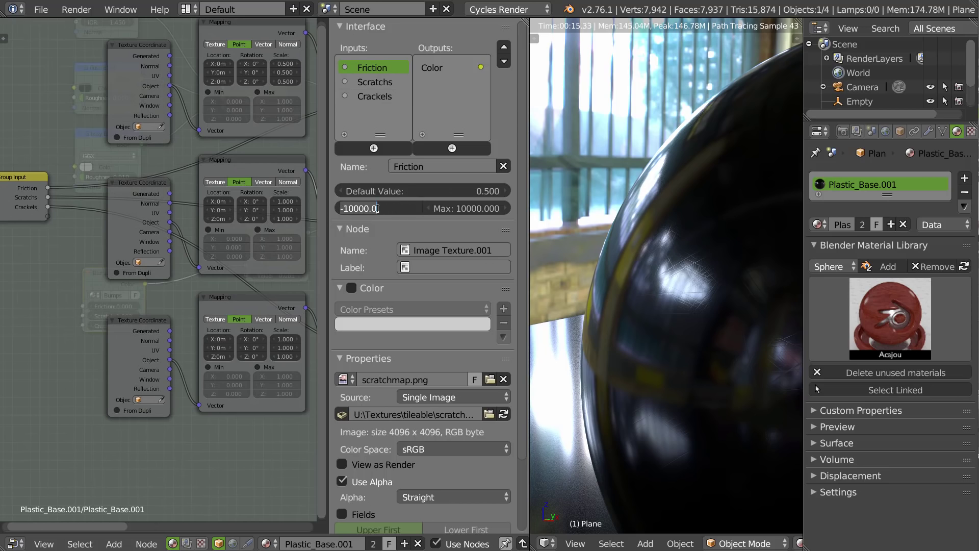
type("0")
key("Return")
left_click(482, 204)
key("Return")
Limit the Scratchs input of the Bumps group to a minimum of 0 and a maximum of 1
left_click(371, 83)
left_click(376, 209)
type("0")
key("Return")
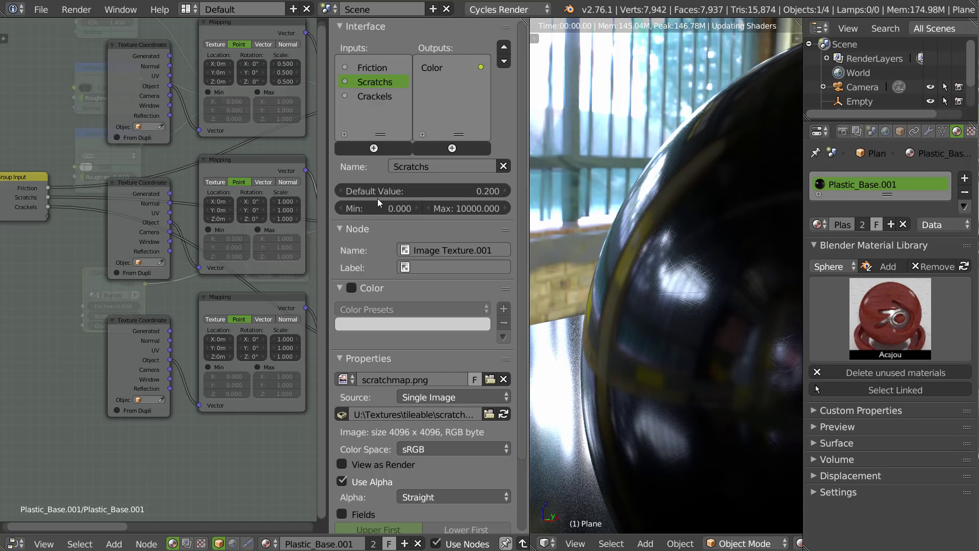
left_click(461, 208)
type("1")
key("Return")
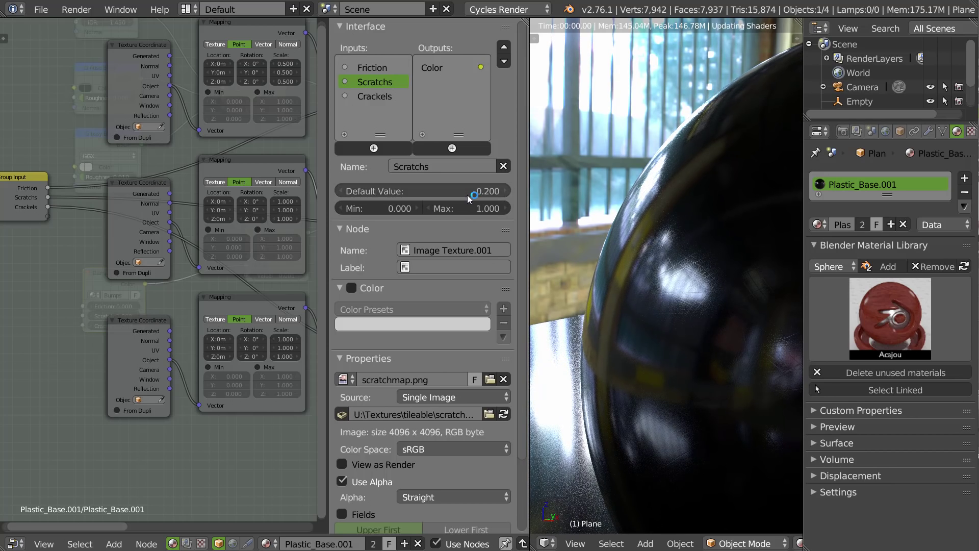
Limit the range of the Crackels input to a maximum of 1 and leave the Bumps group
left_click(372, 97)
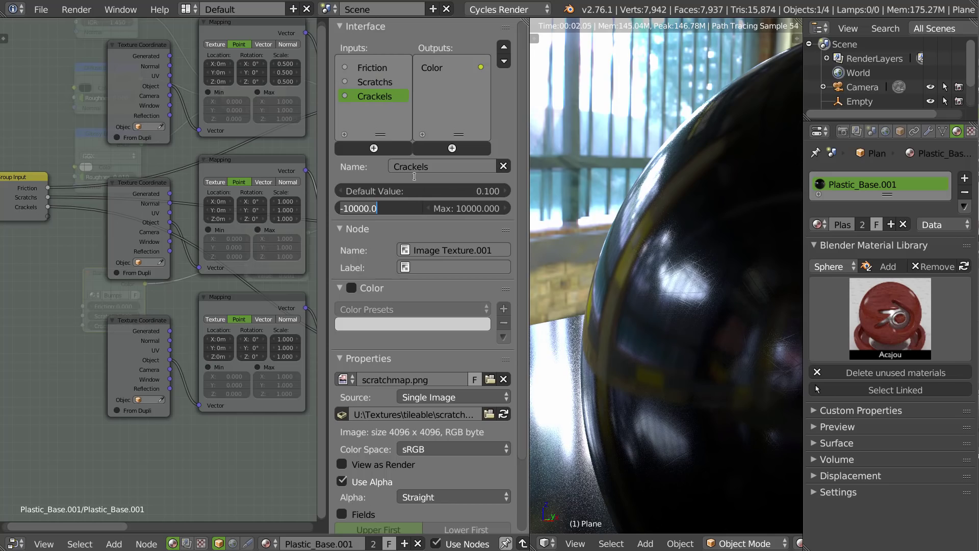
left_click(461, 208)
type("1")
key("Return")
key("Tab")
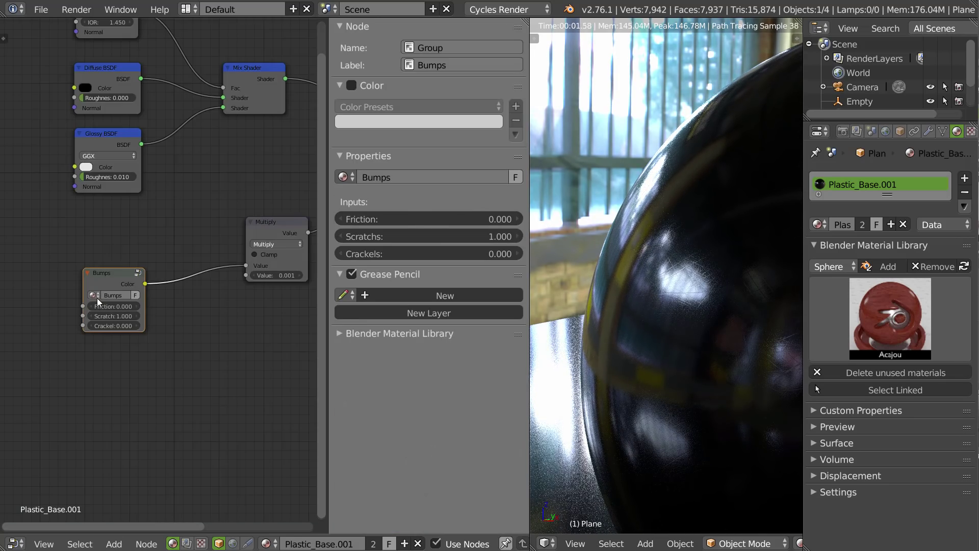
Try to push the Scratchs value on the Bumps node above its maximum
scroll(104, 326, "up", 3)
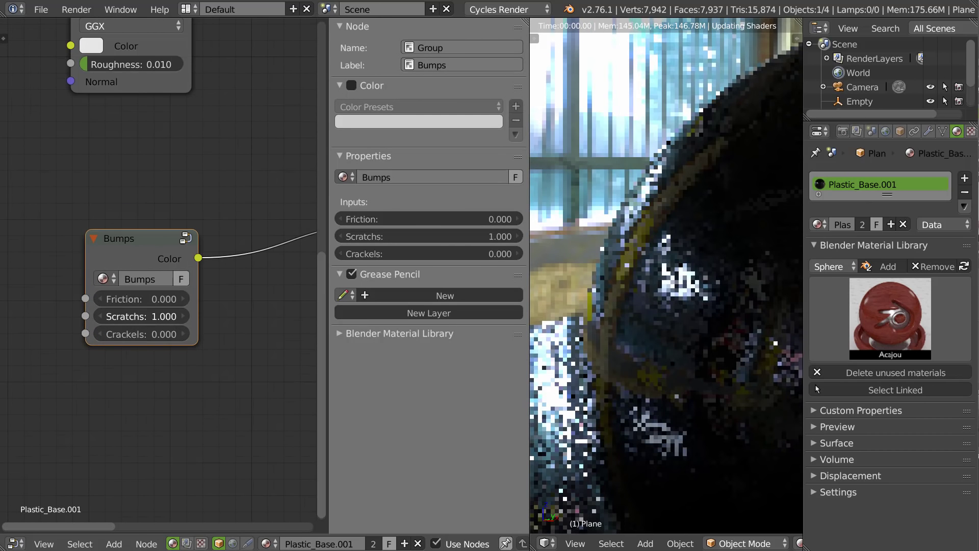
left_click_drag(189, 320, 225, 317)
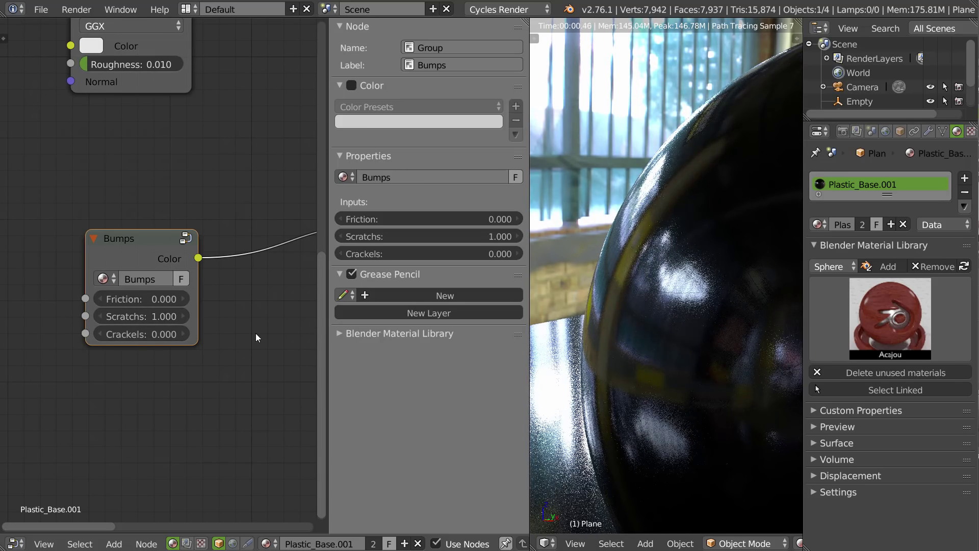
left_click_drag(153, 317, 189, 317)
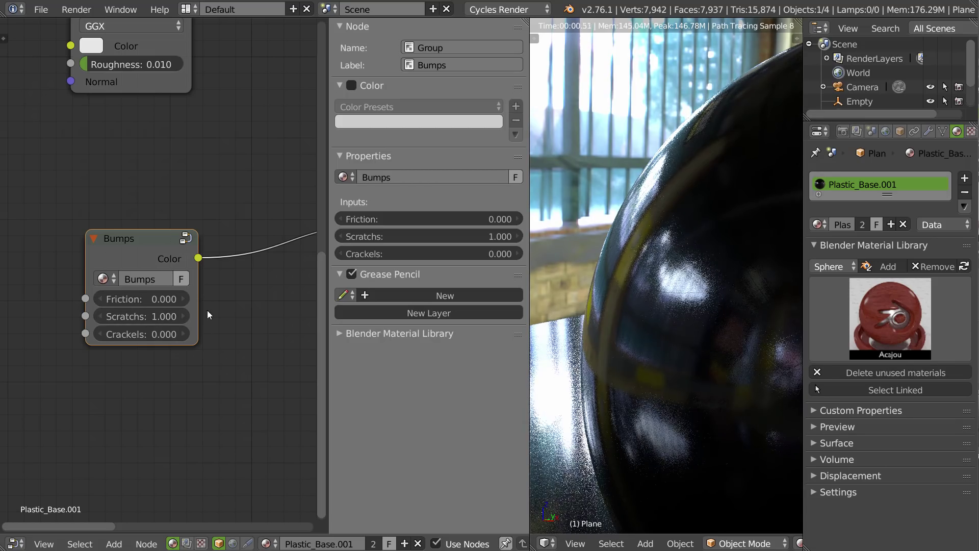
Set Friction to 0.4 and Crackels to 0.1 on the Bumps node and check the scratches on the sphere
left_click(185, 301)
left_click(186, 300)
left_click(186, 300)
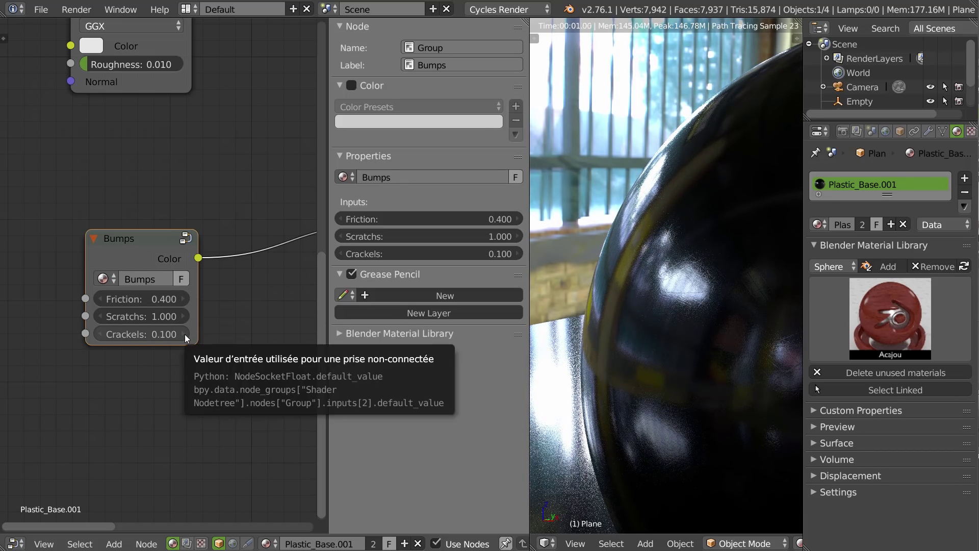
middle_click_drag(613, 292, 672, 235)
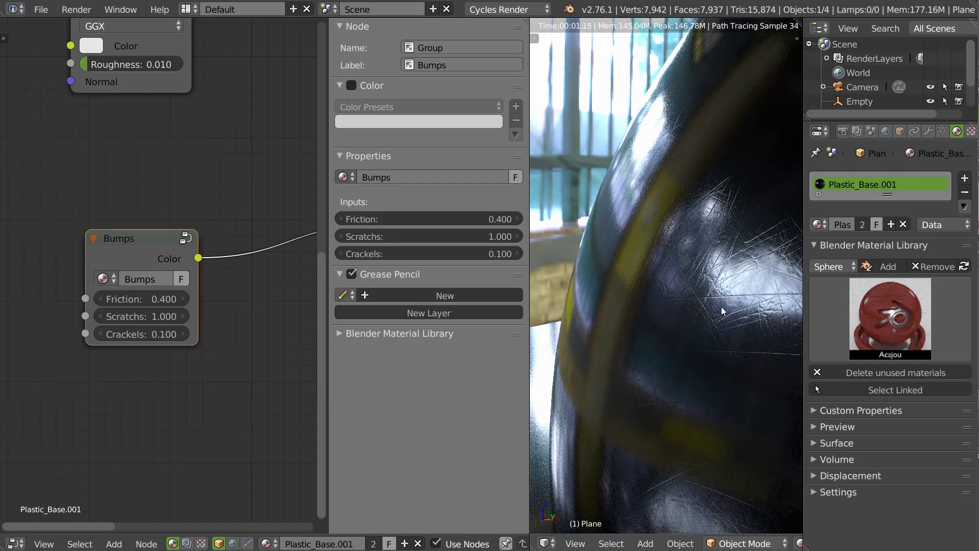
Lower the Crackels value on the Bumps node to 0 and the Scratchs value to 0.1
left_click(100, 334)
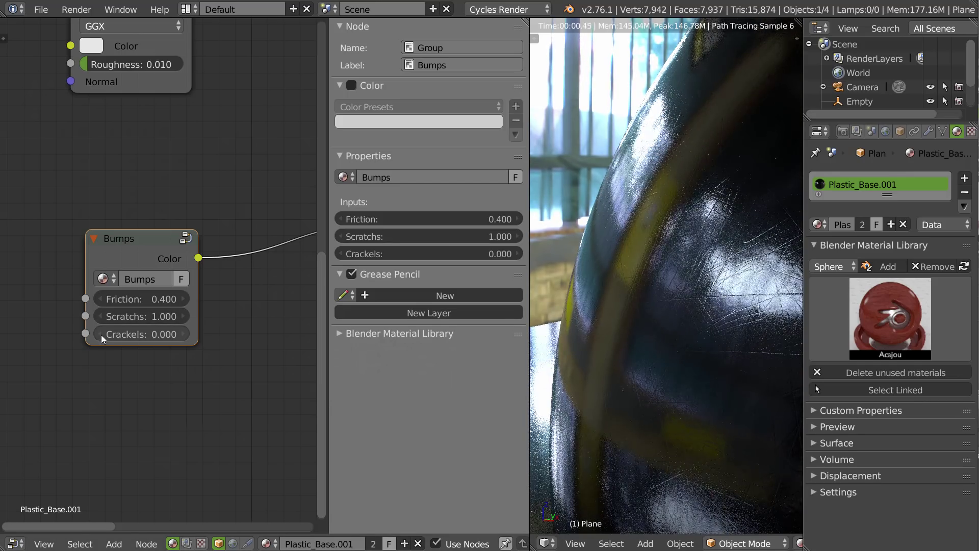
left_click(100, 316)
left_click(100, 316)
left_click(101, 316)
left_click(101, 316)
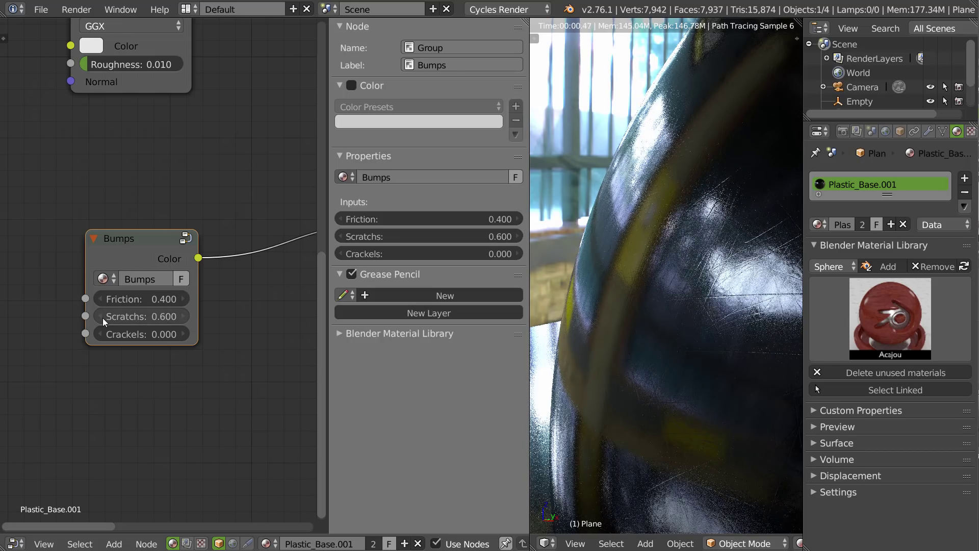
left_click(103, 318)
left_click(103, 319)
left_click(104, 318)
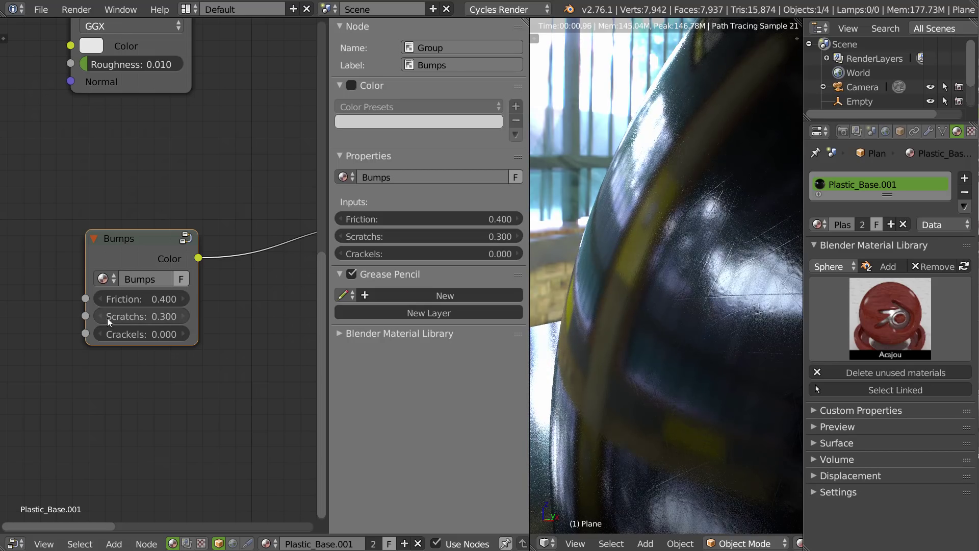
left_click(102, 318)
left_click(102, 317)
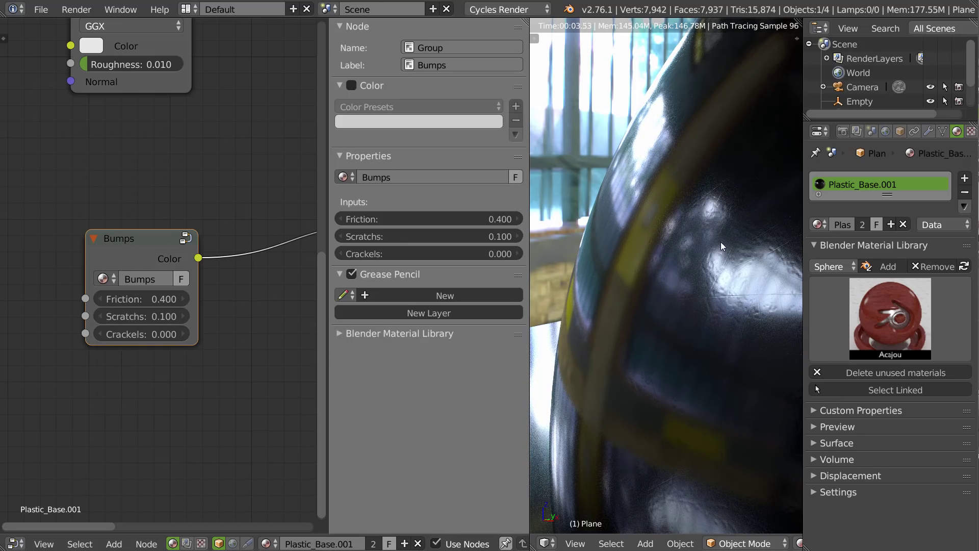
Move the Bumps node farther from the Multiply node, to the lower left of the shader nodes
middle_click_drag(720, 242, 656, 287)
key("g")
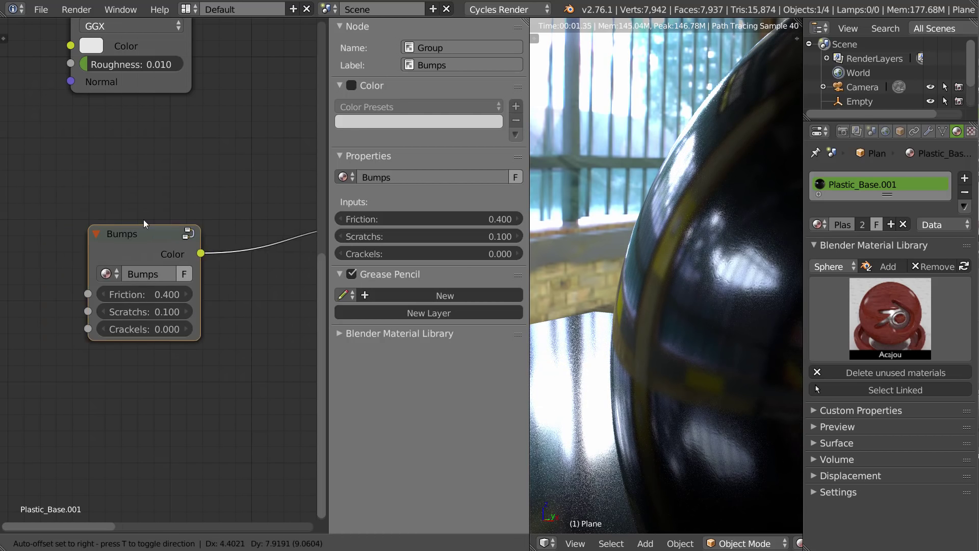
left_click(128, 216)
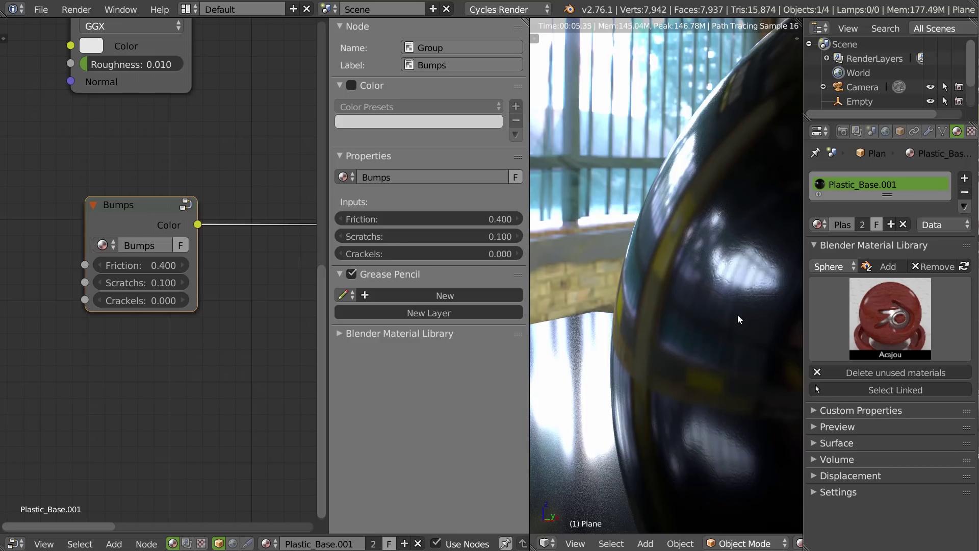
middle_click_drag(738, 314, 624, 312)
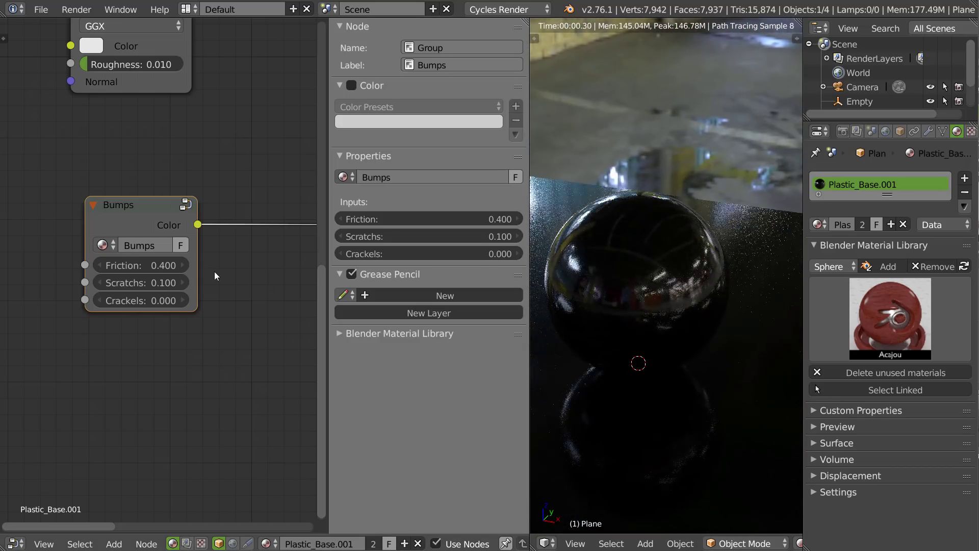
key("n")
middle_click_drag(372, 226, 311, 304)
scroll(386, 225, "down", 4)
left_click_drag(225, 310, 106, 312)
middle_click_drag(97, 185, 91, 233)
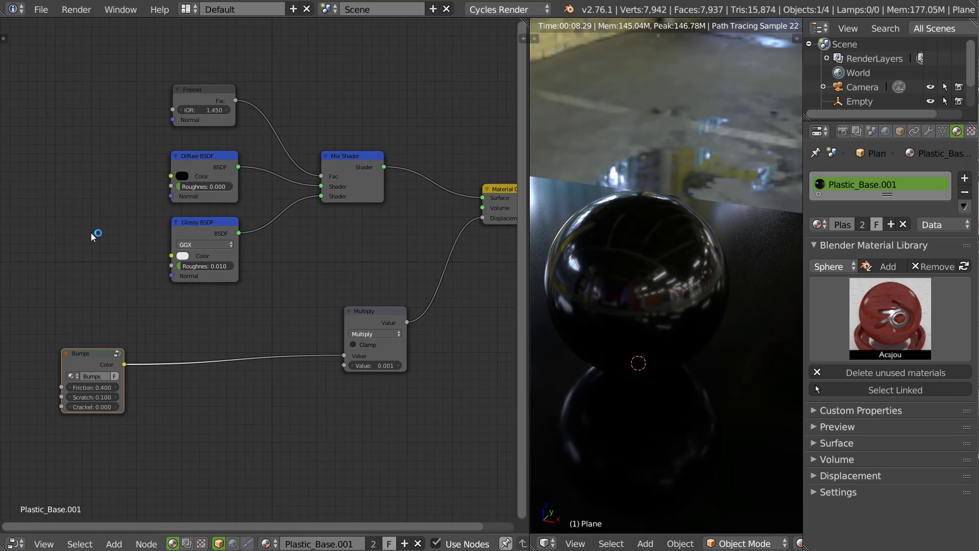
Add the Plastic_Base group node and connect its Shader output to the Material Output's Surface
key("t")
left_click(6, 343)
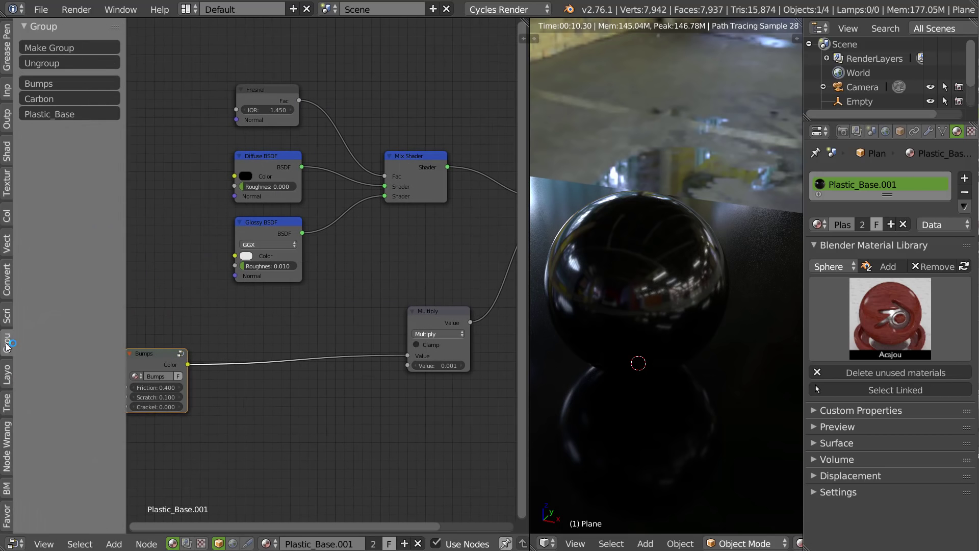
left_click(54, 114)
left_click(319, 421)
middle_click_drag(393, 429, 311, 404)
left_click_drag(305, 392, 464, 174)
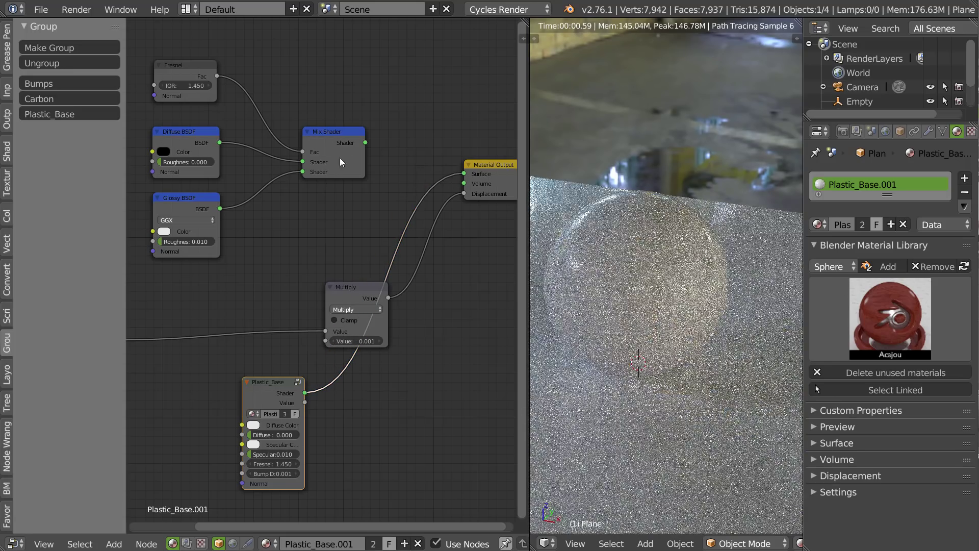
Delete the old Fresnel, Diffuse BSDF, Glossy BSDF and Mix Shader nodes
left_click_drag(272, 402, 281, 237)
left_click_drag(373, 62, 222, 148)
left_click_drag(152, 184, 156, 202)
key("x")
Arrange the Plastic_Base node above the Multiply node and bring the Bumps node close to the Multiply node
left_click_drag(285, 222, 356, 152)
middle_click_drag(356, 153, 483, 136)
left_click_drag(199, 319, 350, 306)
scroll(291, 276, "right", 6)
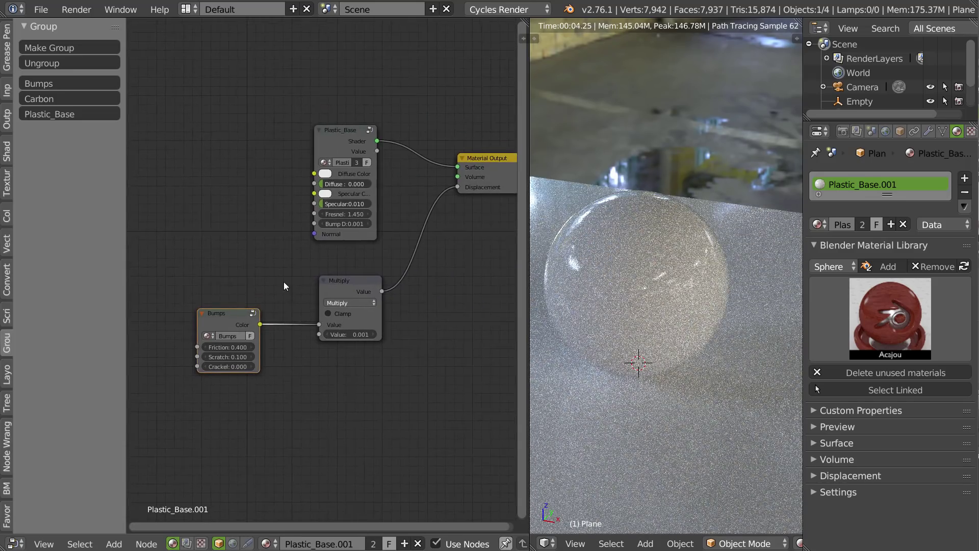
left_click_drag(207, 320, 200, 323)
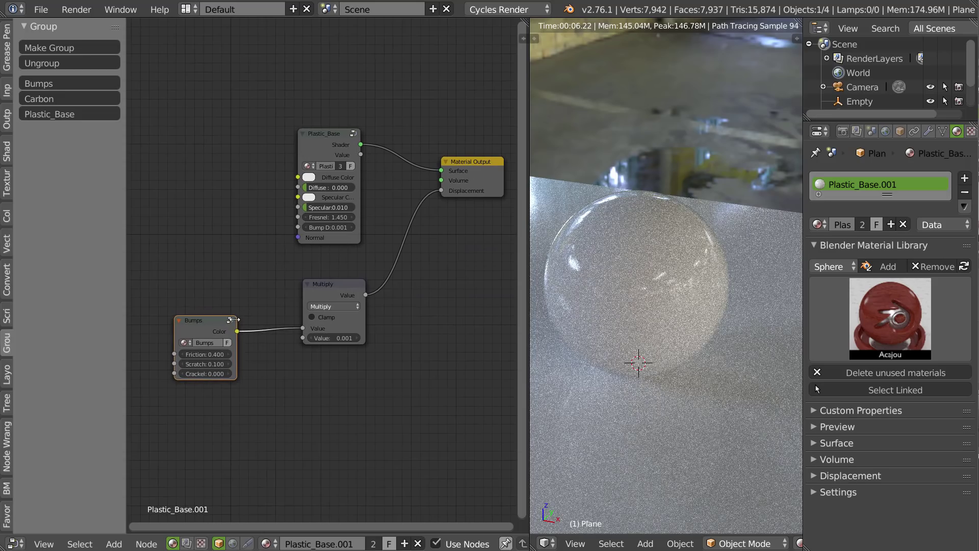
key("Return")
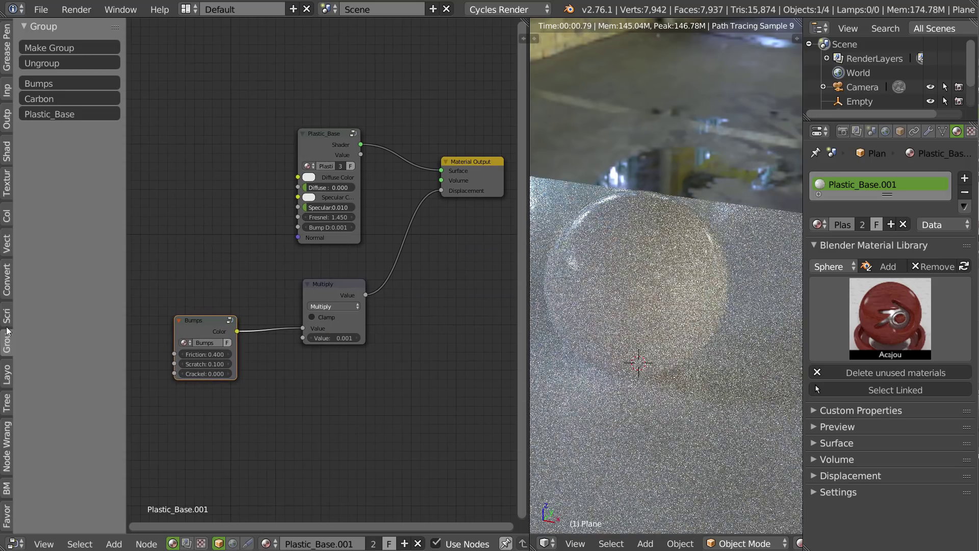
Add an Image Texture node beside the Plastic_Base node and try adding a Velvet BSDF node
left_click(5, 505)
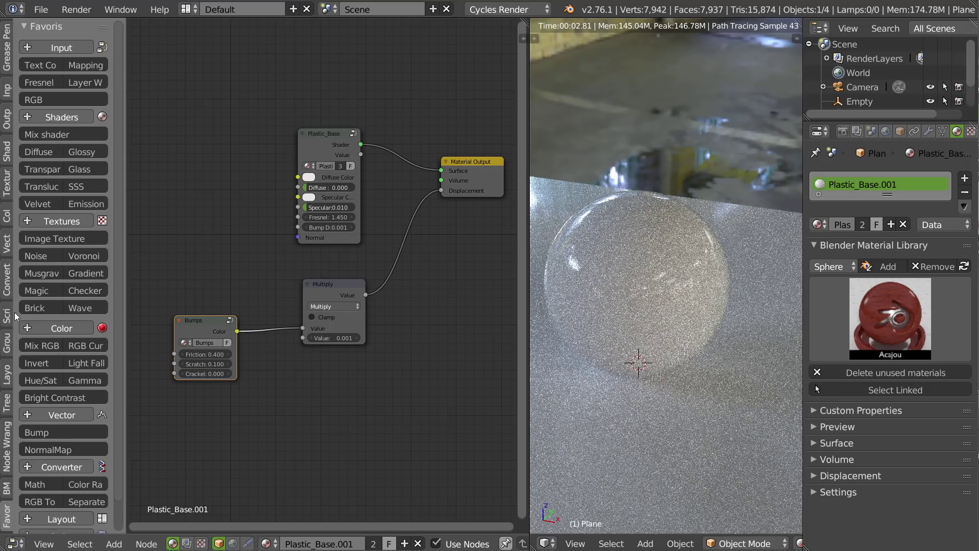
left_click(41, 239)
left_click(228, 176)
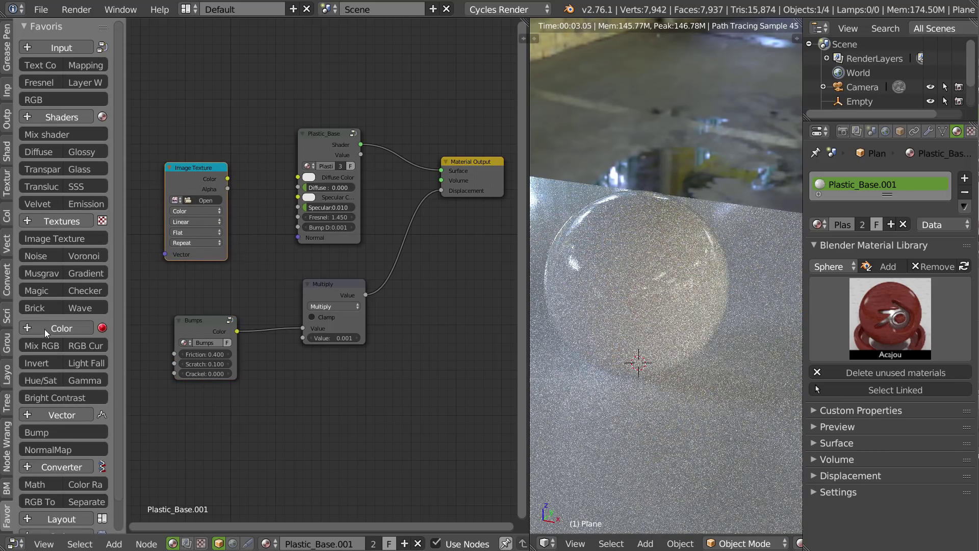
left_click(46, 210)
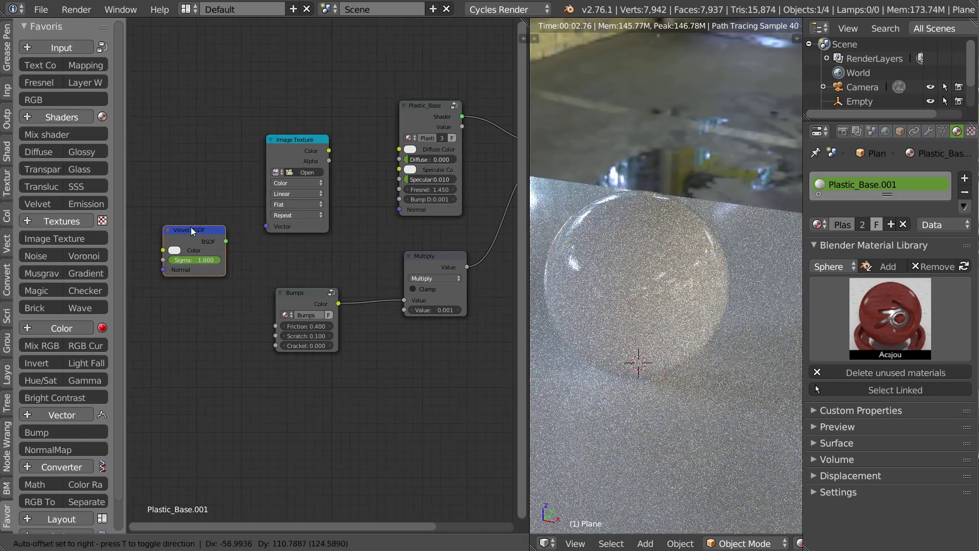
right_click(195, 245)
Add a Checker Texture node, connect its Color to Plastic_Base's Diffuse Color, and move the Image Texture node out of the way
left_click(101, 288)
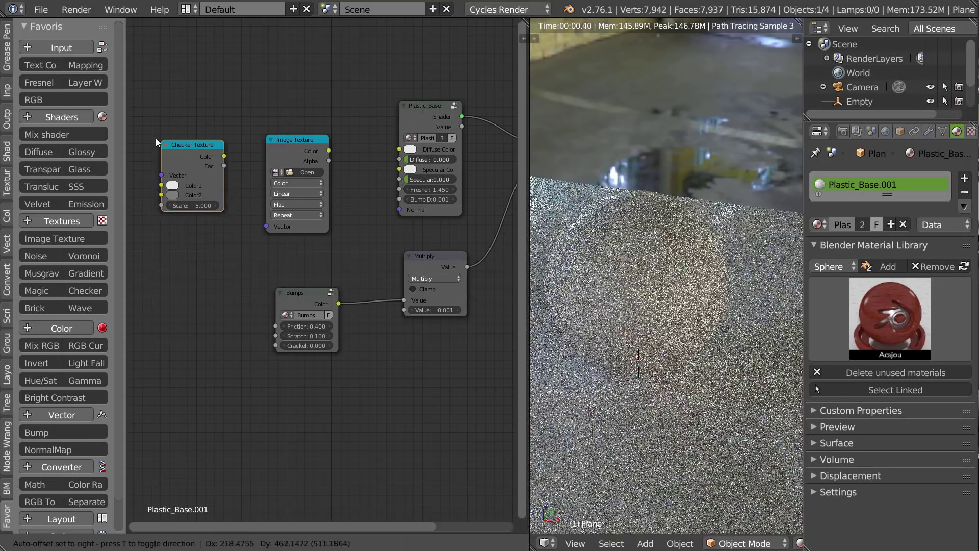
left_click(155, 139)
left_click_drag(215, 155, 426, 151)
left_click_drag(302, 150, 182, 385)
Set the Checker Texture's Color2 to dark red and its Color1 to yellow with hue 0.146 and saturation 1
left_click(163, 194)
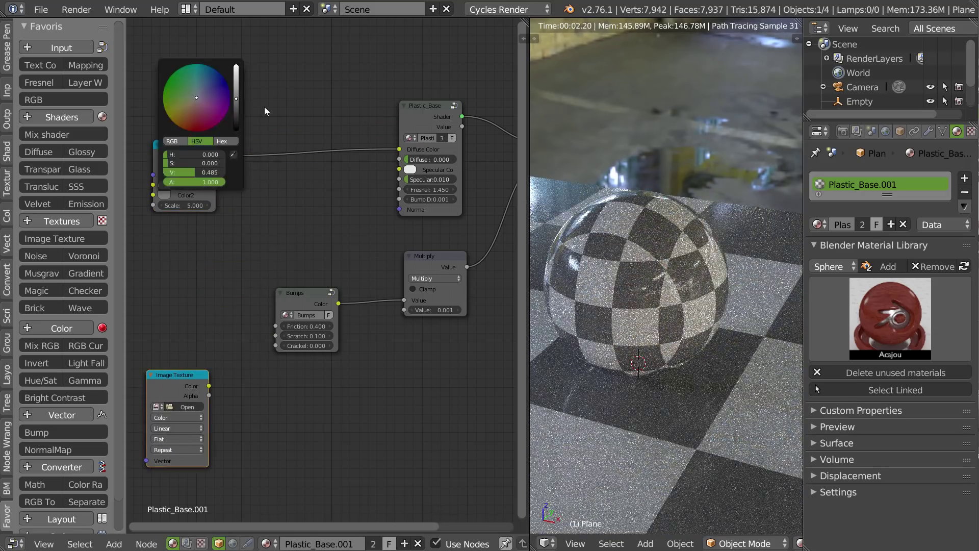
left_click(164, 195)
left_click_drag(196, 97, 195, 131)
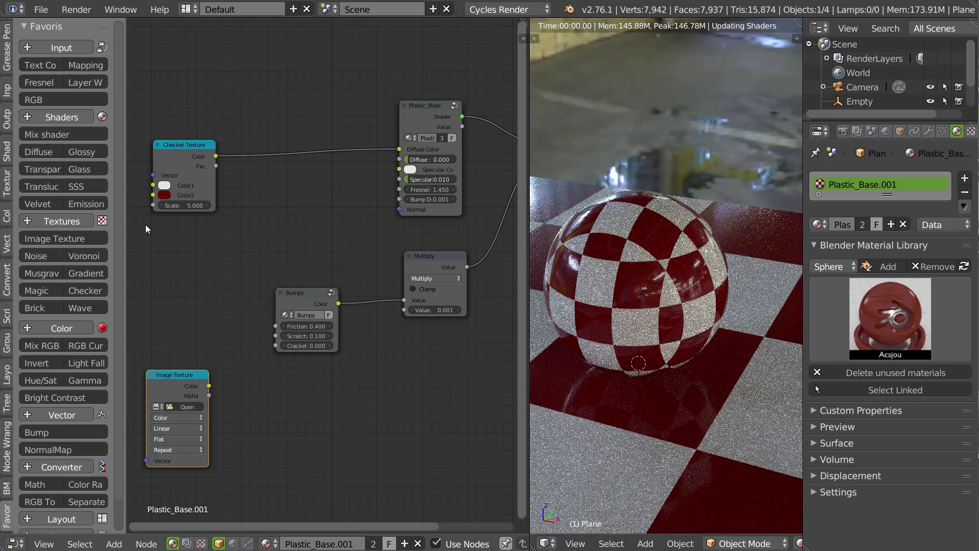
left_click(164, 185)
mouse_move(203, 104)
left_mouse_down()
mouse_move(221, 64)
mouse_move(170, 66)
left_mouse_up()
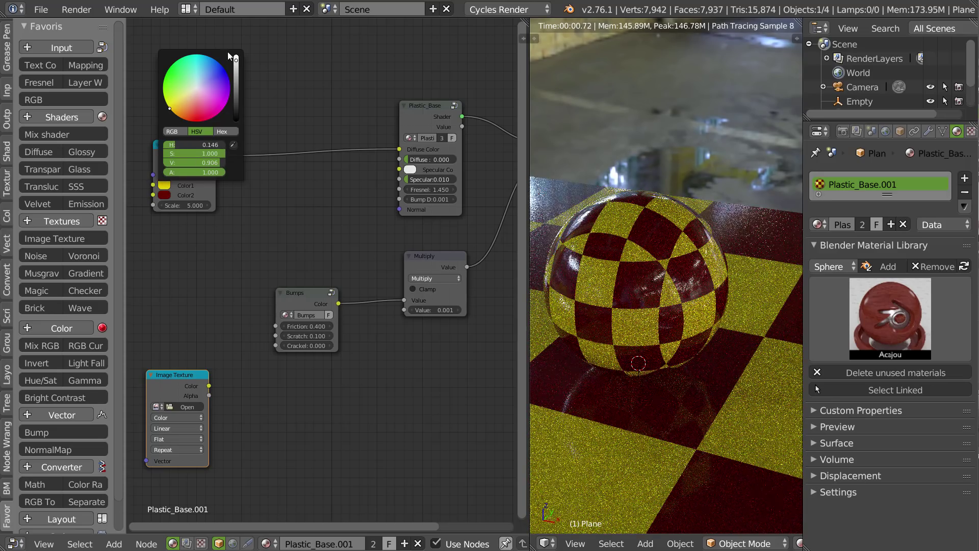
left_click(163, 195)
left_click_drag(237, 104, 236, 95)
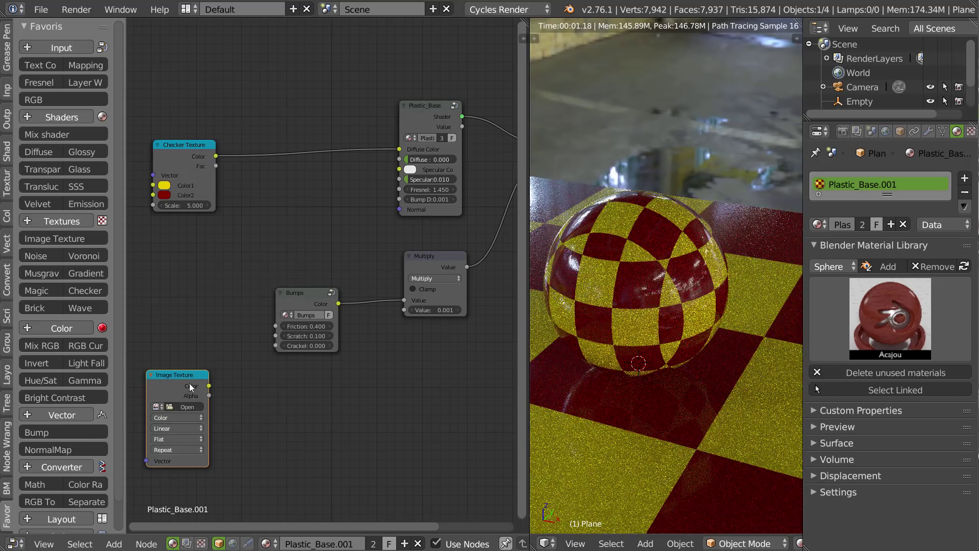
Delete the unused Image Texture node and move the Checker Texture node next to the Plastic_Base node
left_click(192, 374)
key("x")
left_click_drag(183, 146, 320, 140)
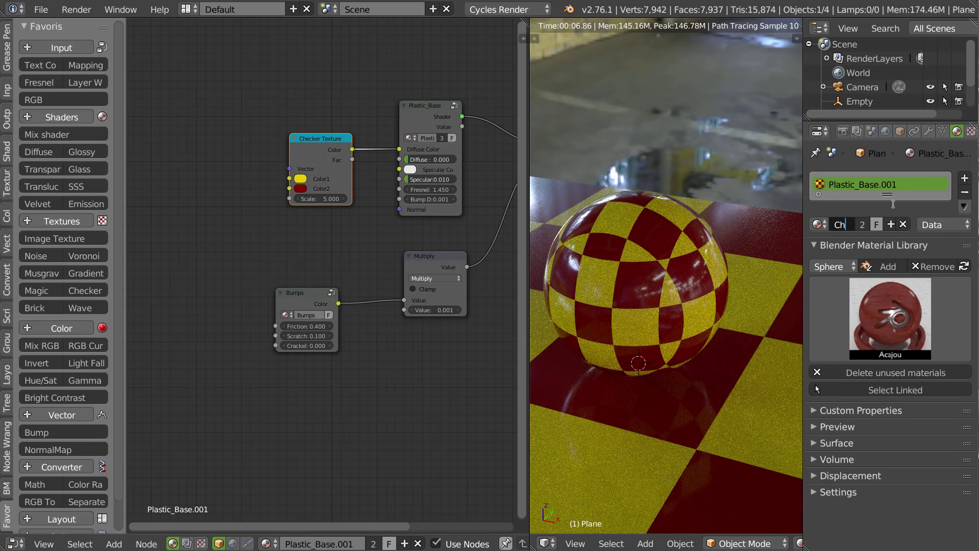
Rename the plane's material as Checker
key("Return")
Try making the Plastic_Base group a single-user copy, then undo it and compare with the list of node groups
left_click(430, 113)
left_click(442, 138)
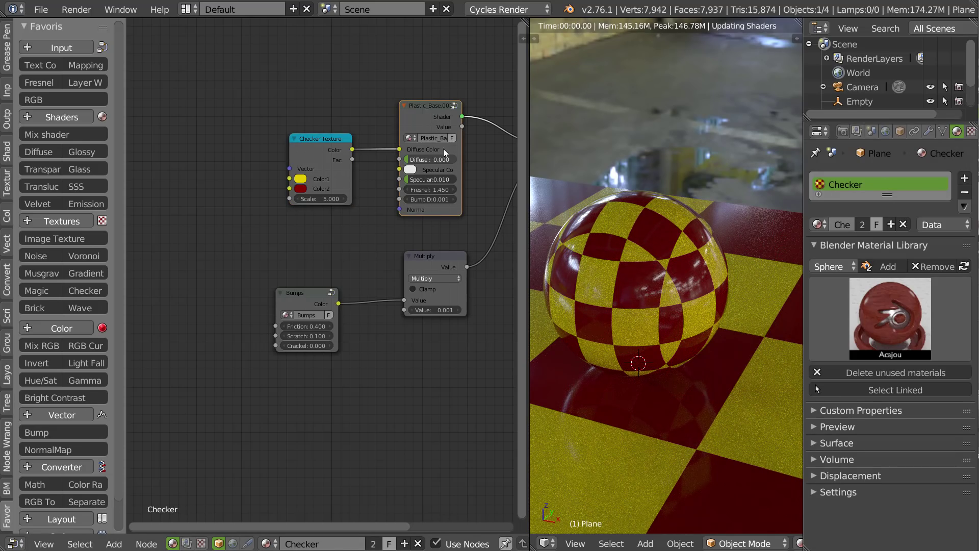
left_click(428, 138)
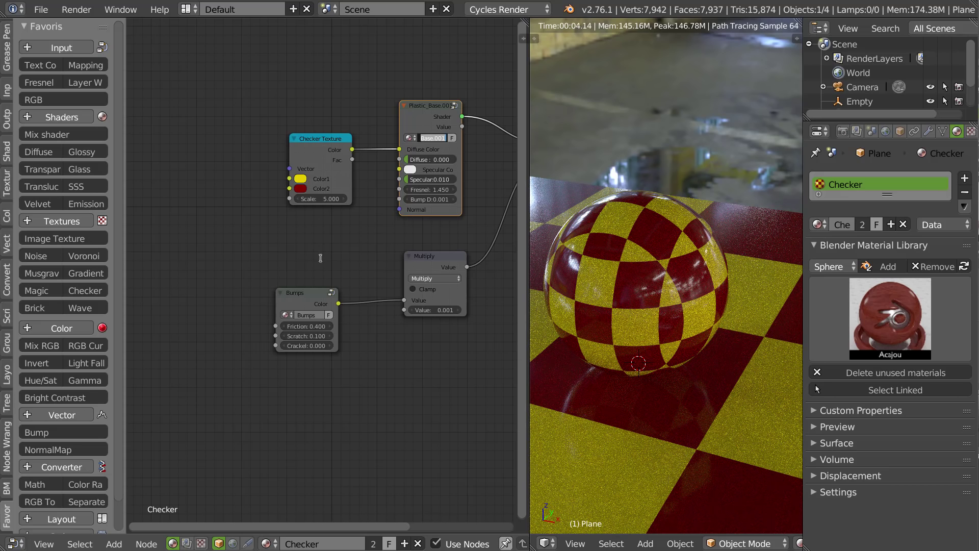
key("ctrl+z")
key("ctrl+z")
left_click_drag(426, 107, 425, 111)
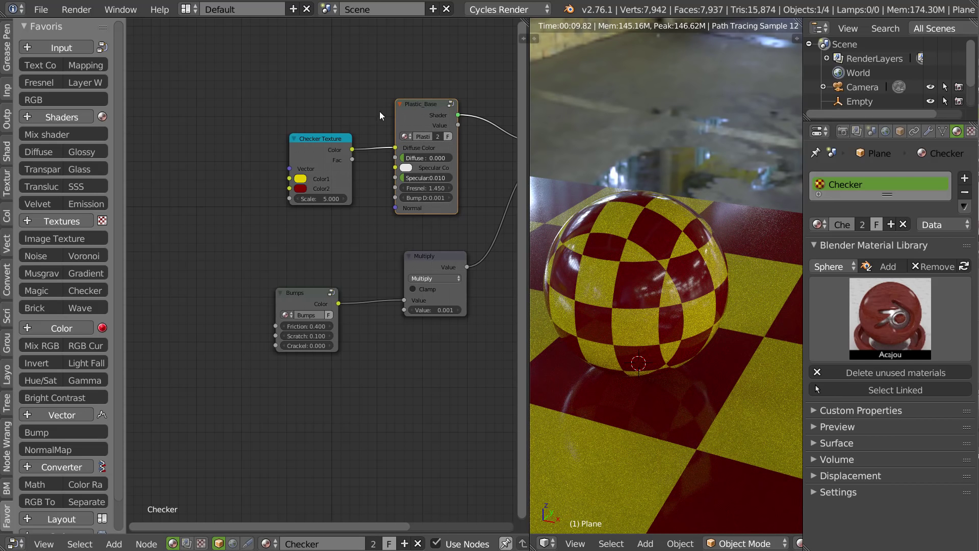
left_click(7, 349)
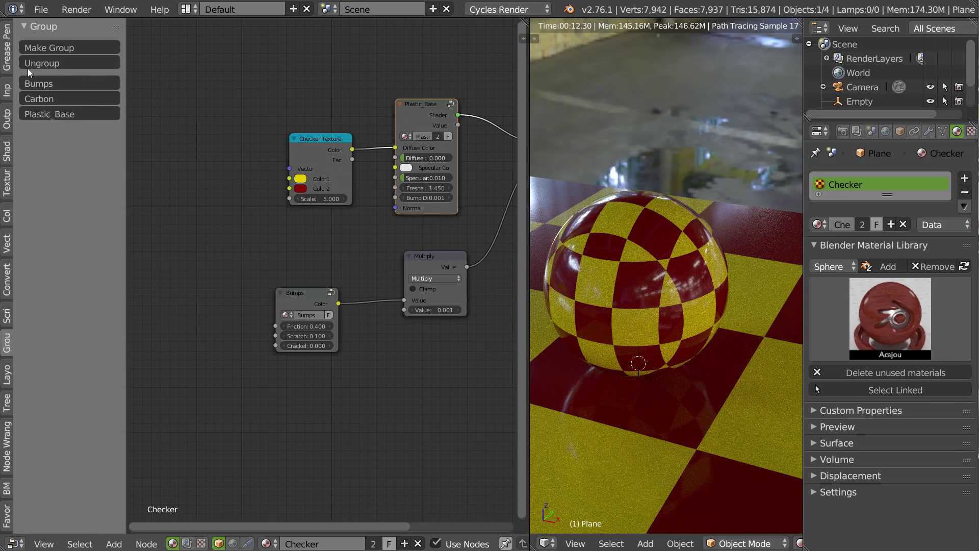
left_click(437, 137)
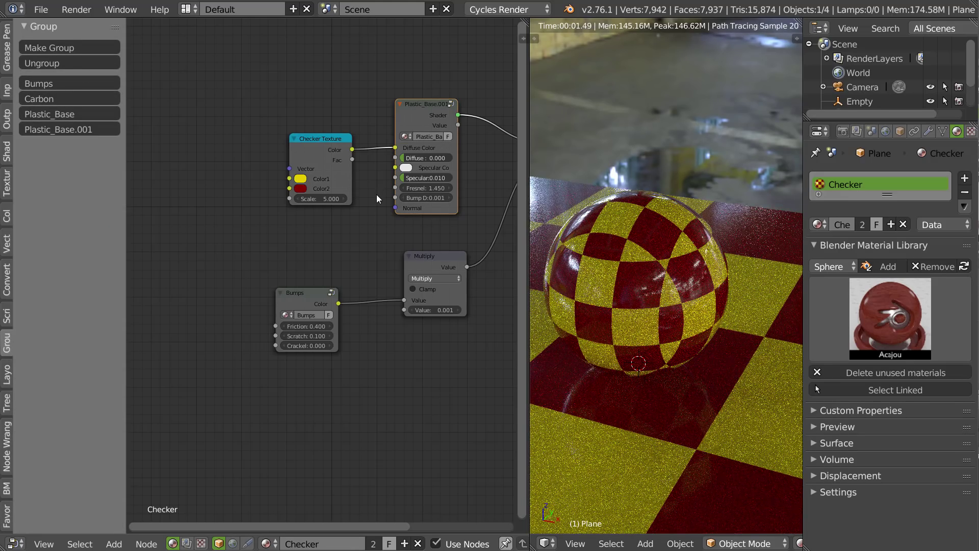
key("ctrl+z")
Align the Plastic_Base node with the Multiply node and the Bumps node with the Checker Texture node
mouse_move(416, 113)
left_mouse_down()
mouse_move(427, 119)
mouse_move(424, 110)
left_mouse_up()
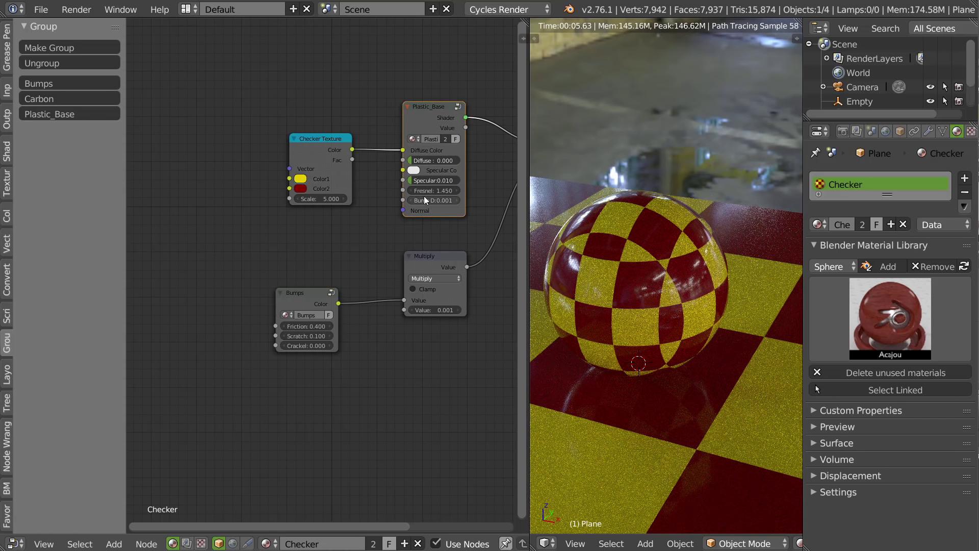
left_click_drag(320, 296, 322, 294)
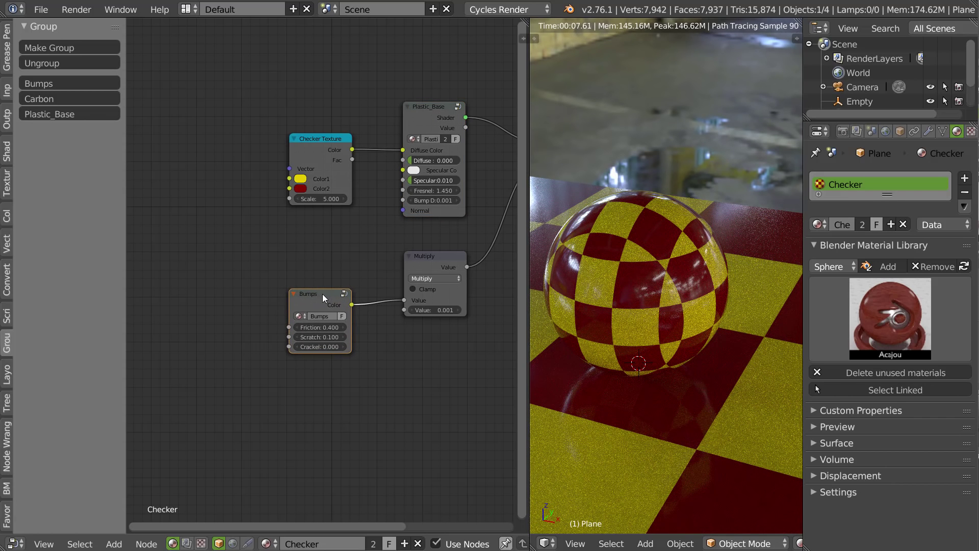
Assign the Carbon material to the plane and paste the Bumps group node below the Carbon node
left_click(819, 225)
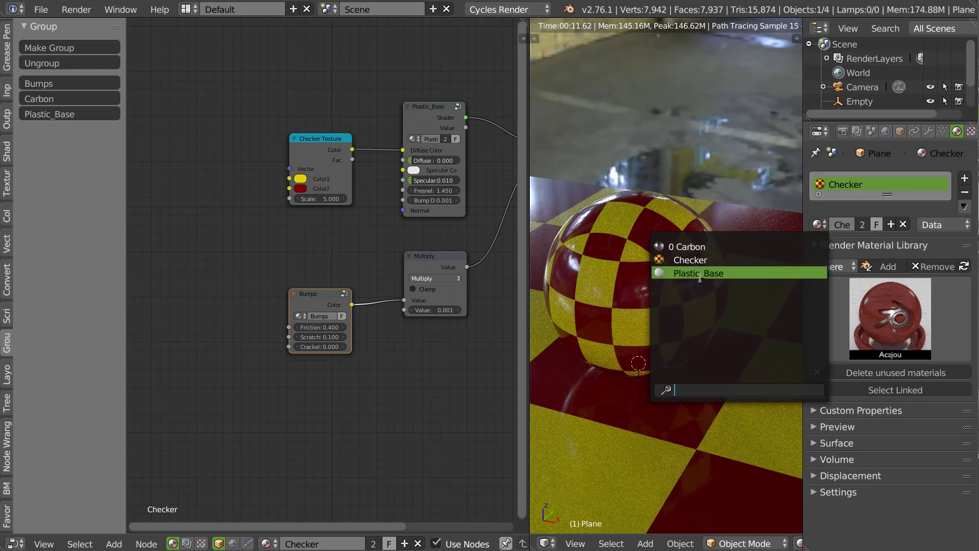
left_click(680, 246)
middle_click_drag(200, 264, 383, 217)
middle_click_drag(290, 276, 354, 218)
key("ctrl+v")
middle_click_drag(203, 238, 370, 252)
scroll(375, 252, "down", 11)
scroll(309, 248, "up", 4)
left_click_drag(474, 235, 294, 267)
Add a Math node beside the Bumps node and set its operation to Multiply
left_click(7, 525)
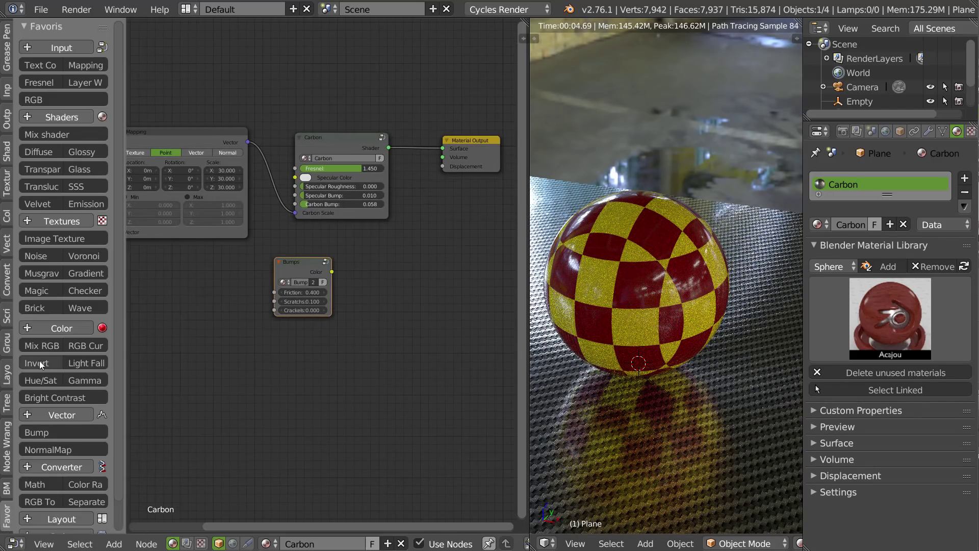
left_click(35, 484)
left_click(370, 250)
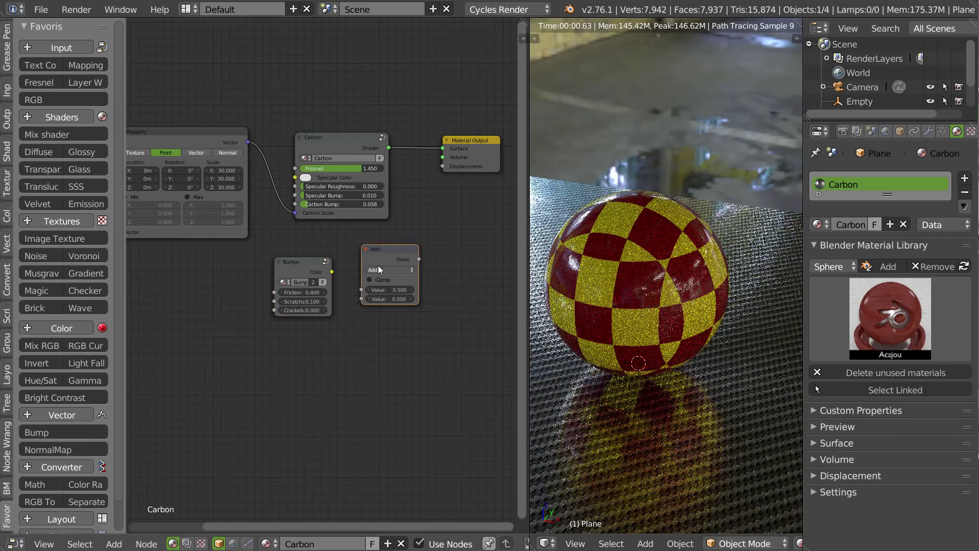
left_click(380, 269)
left_click(387, 241)
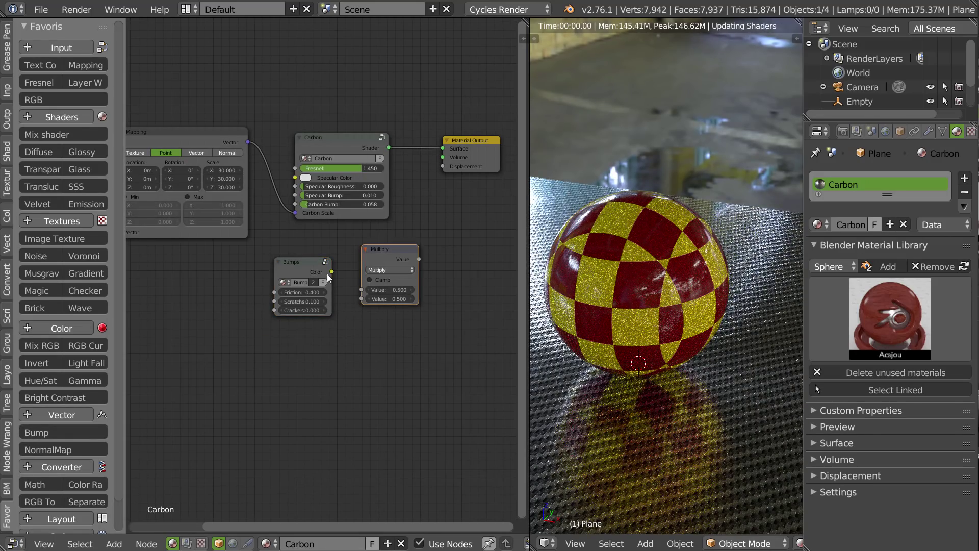
Connect the Bumps Color through the Multiply node to the Material Output's Displacement and inspect the plane's surface up close
left_click_drag(332, 272, 361, 289)
left_click_drag(418, 259, 445, 168)
middle_click_drag(586, 393, 683, 278, "shift")
scroll(684, 280, "up", 3)
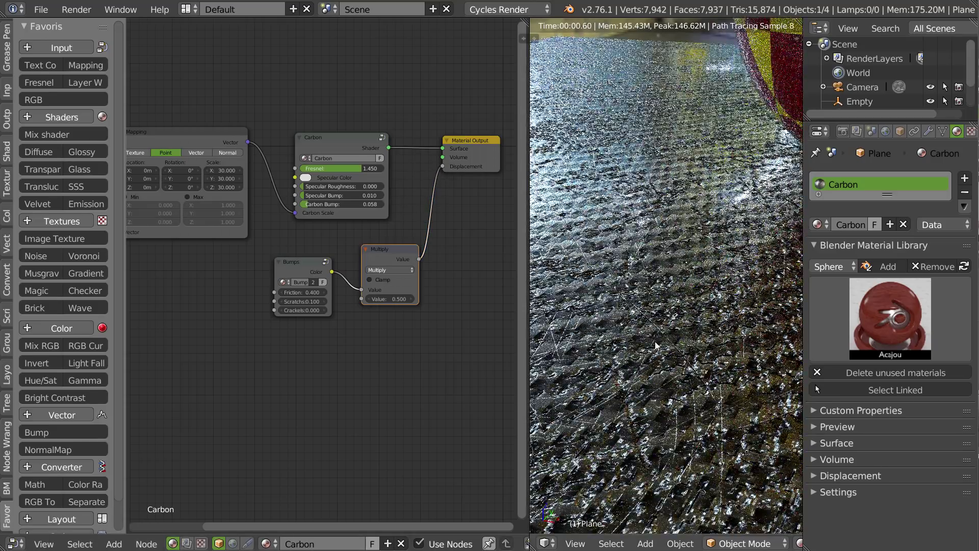
Set the Carbon node's Specular Bump and Carbon Bump to 0
middle_click_drag(278, 220, 295, 232)
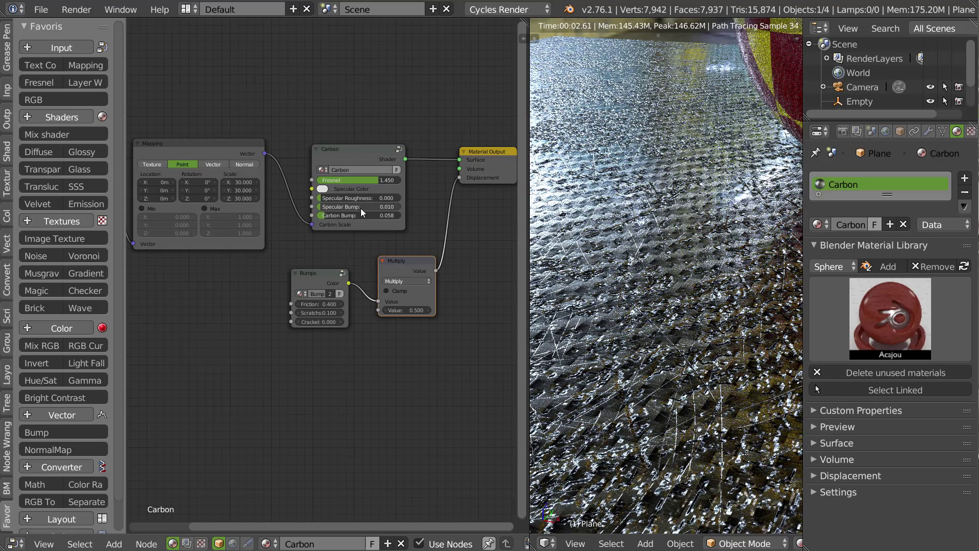
left_click_drag(326, 215, 315, 207)
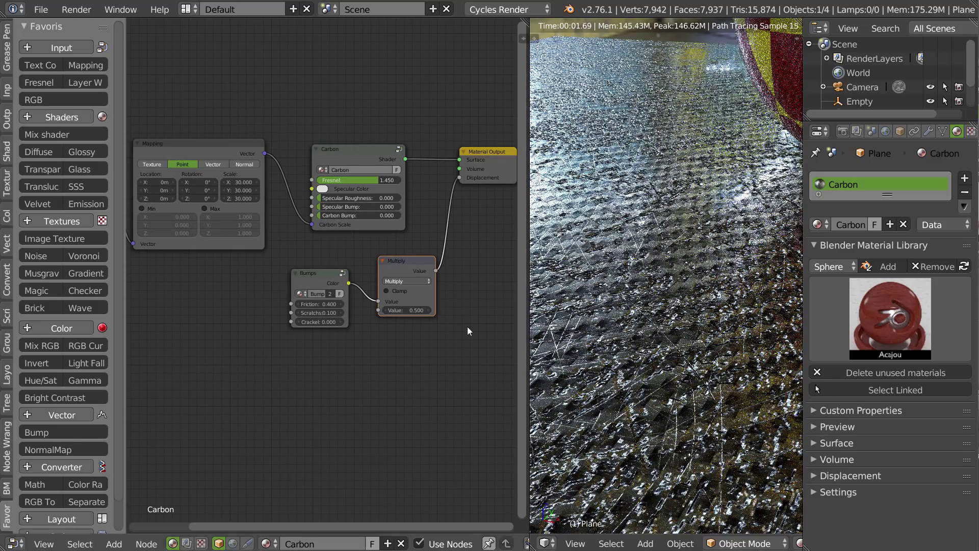
Set the Multiply node's second value to 0.01 and inspect the scratches on the carbon surface
left_click(403, 310)
key("BackSpace")
type(".01")
key("Return")
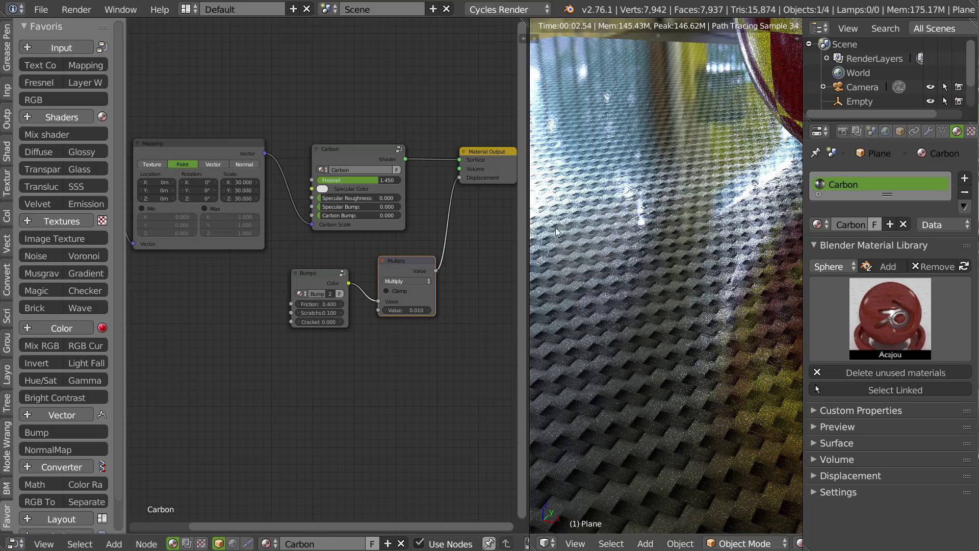
middle_click_drag(570, 218, 760, 159)
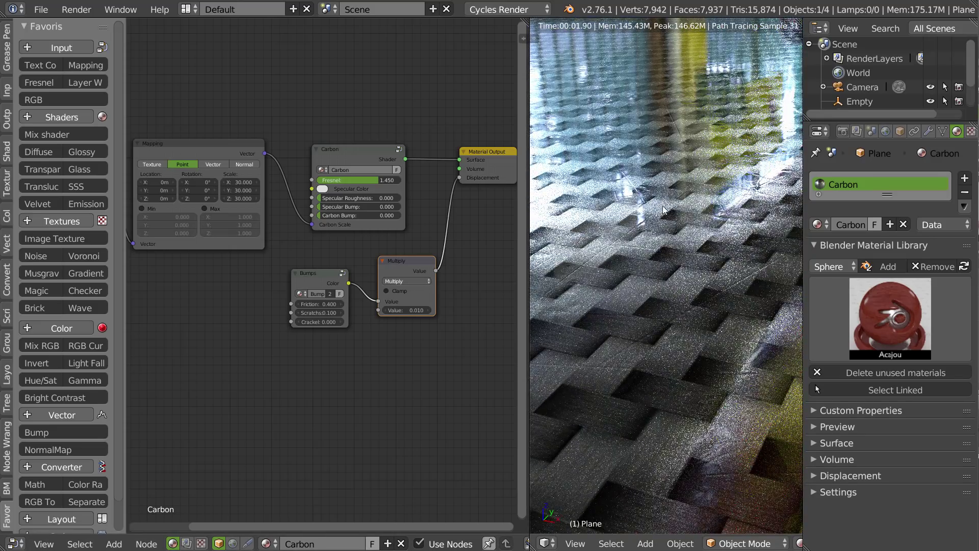
Arrange the Bumps and Multiply nodes in a row beneath the Mapping and Carbon nodes
left_click_drag(399, 260, 273, 282)
left_click_drag(374, 265, 354, 269)
left_click_drag(268, 285, 255, 276)
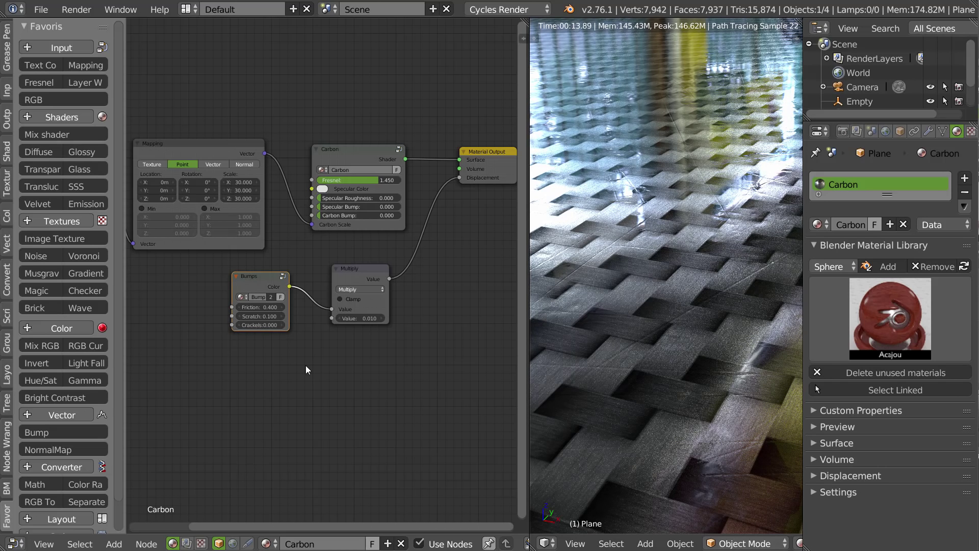
mouse_move(358, 274)
left_mouse_down()
mouse_move(336, 283)
mouse_move(360, 276)
left_mouse_up()
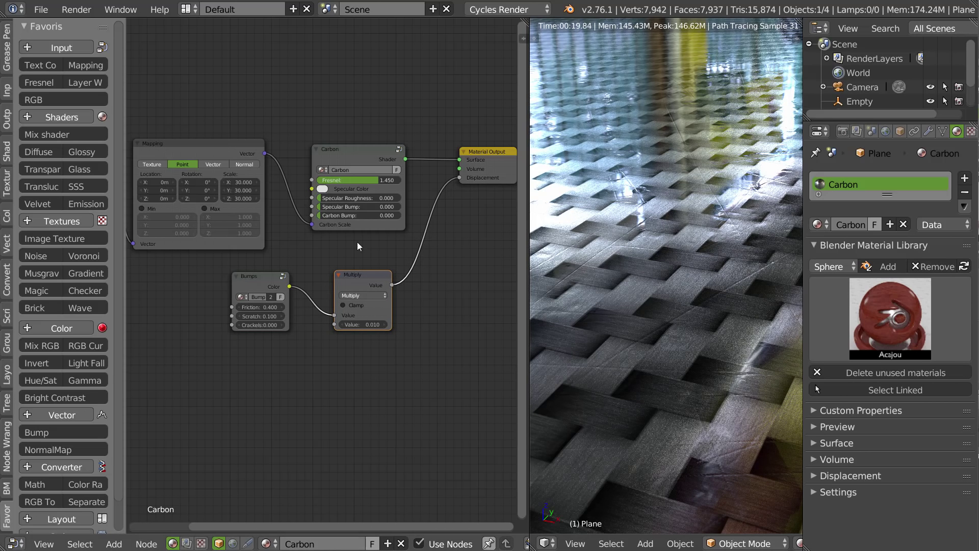
mouse_move(351, 149)
left_mouse_down()
mouse_move(358, 143)
mouse_move(356, 155)
left_mouse_up()
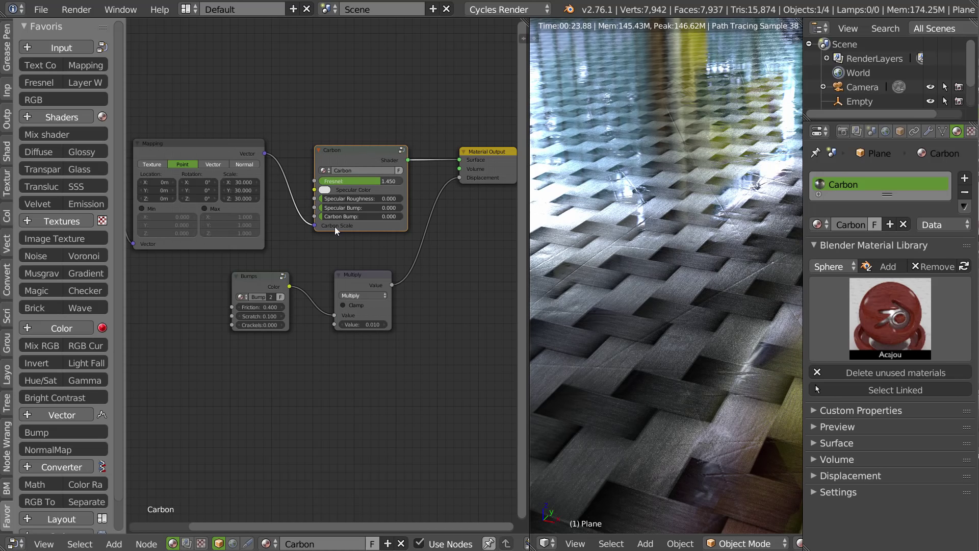
middle_click_drag(232, 217, 313, 194)
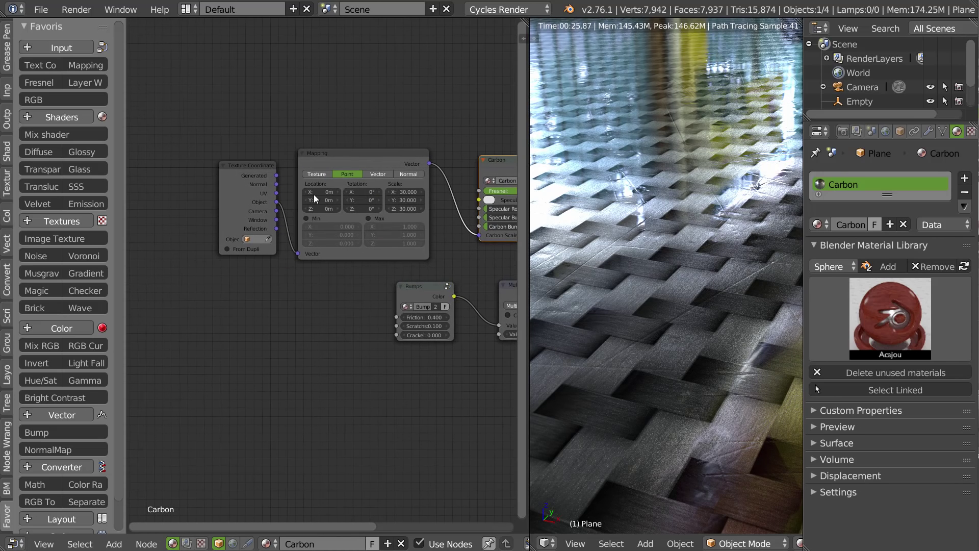
left_click(360, 163)
key("Home")
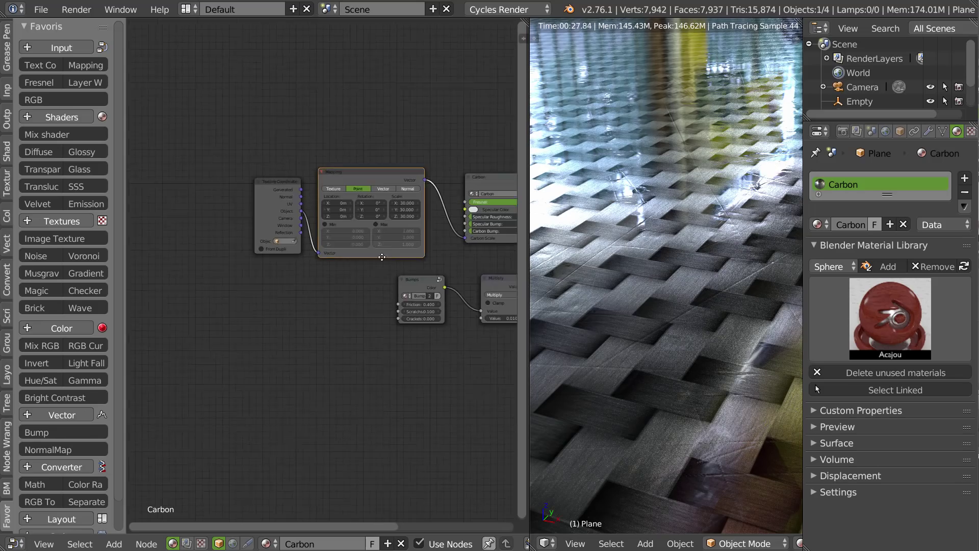
left_click(818, 224)
Select the sphere and set the Multiply node's second value in its Checker material to 0.002
middle_click_drag(768, 185, 638, 194)
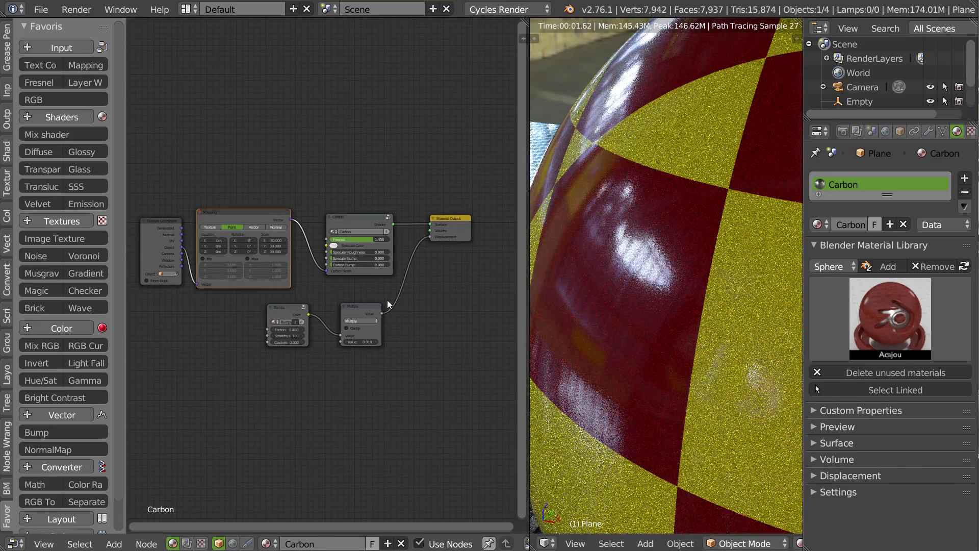
right_click(698, 208)
middle_click_drag(423, 302, 292, 287)
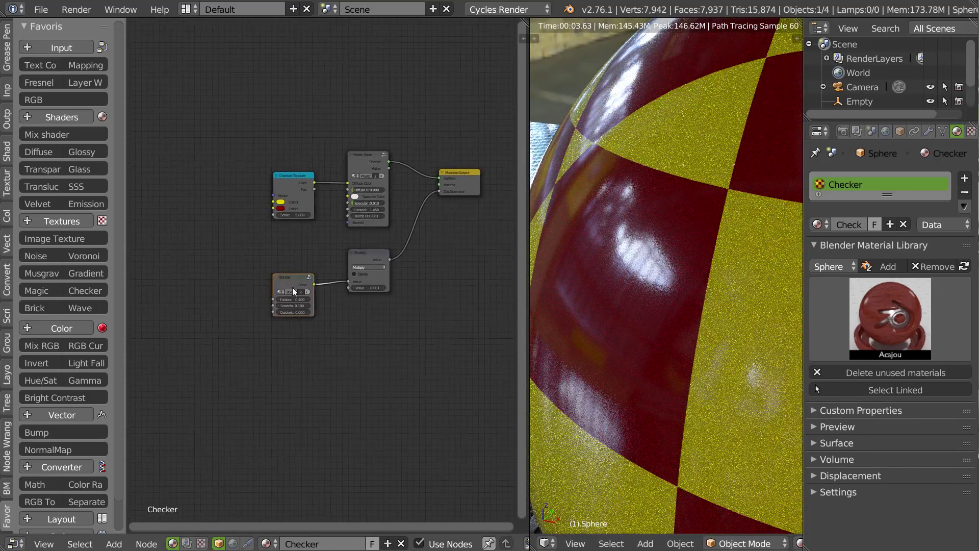
scroll(293, 287, "up", 4)
left_click(357, 290)
type("0.002")
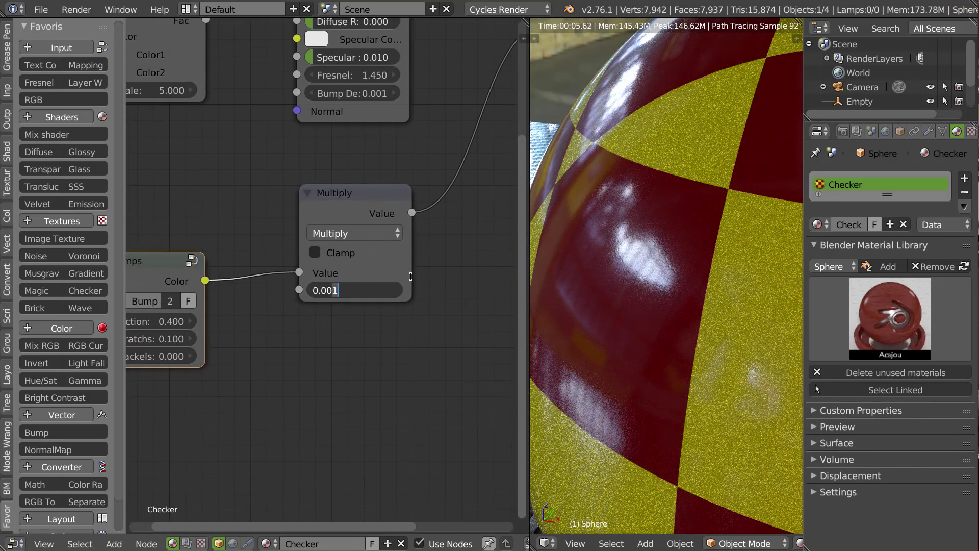
key("Return")
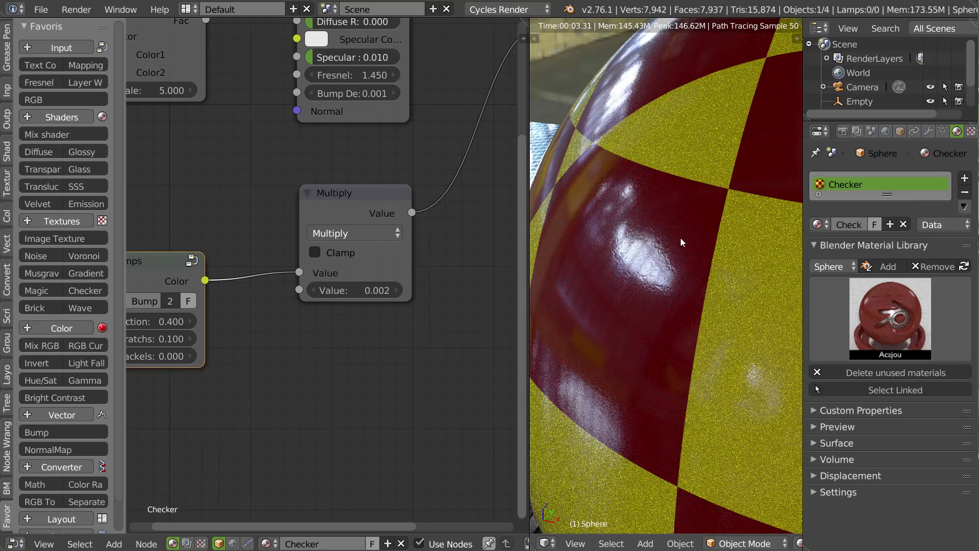
Set the Bumps node's Scratchs value to 0.2 and inspect the sphere's surface up close
middle_click_drag(192, 346, 248, 338)
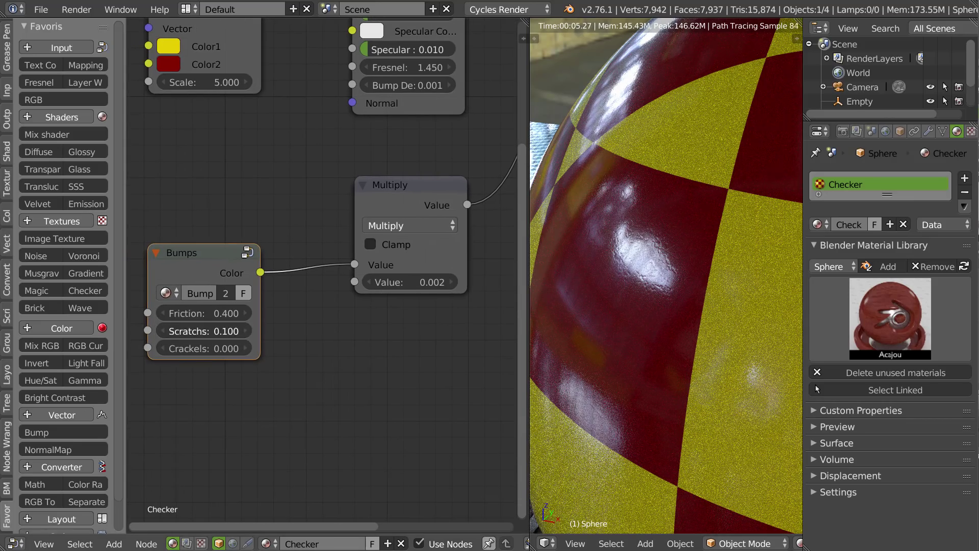
left_click(245, 332)
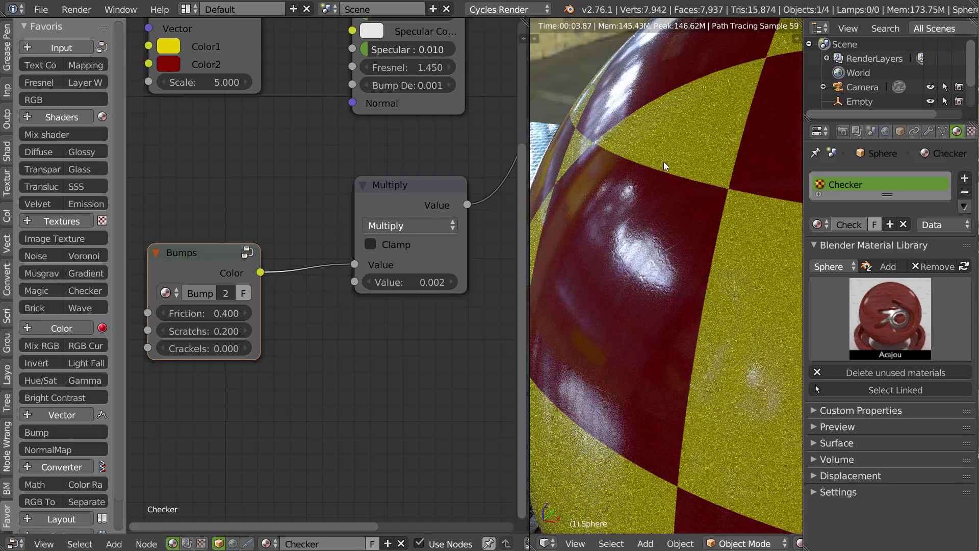
scroll(699, 164, "down", 8)
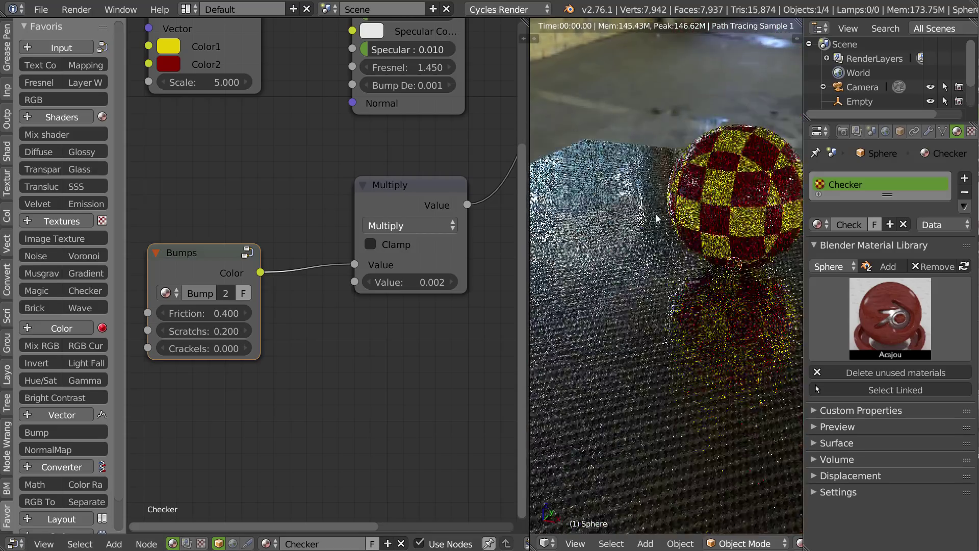
scroll(632, 217, "up", 5)
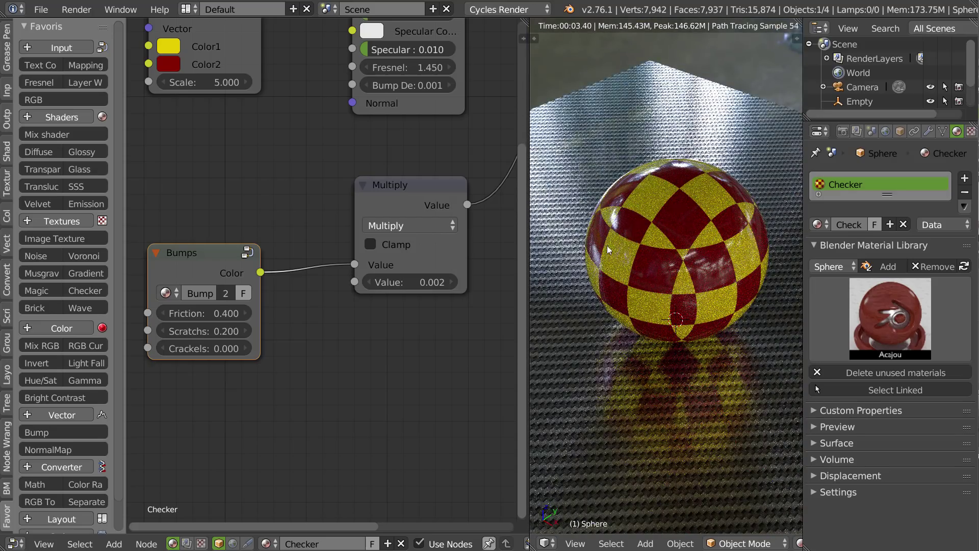
scroll(607, 246, "up", 6)
middle_click_drag(655, 268, 651, 237)
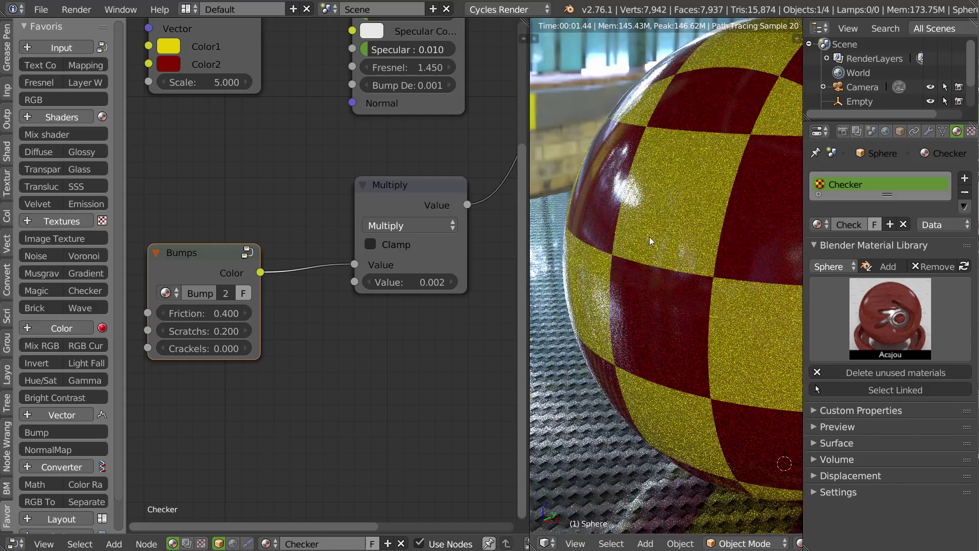
Reposition the Bumps node beneath the Checker Texture node and frame the whole sphere in the rendered view
left_click_drag(207, 255, 228, 206)
scroll(356, 253, "down", 3)
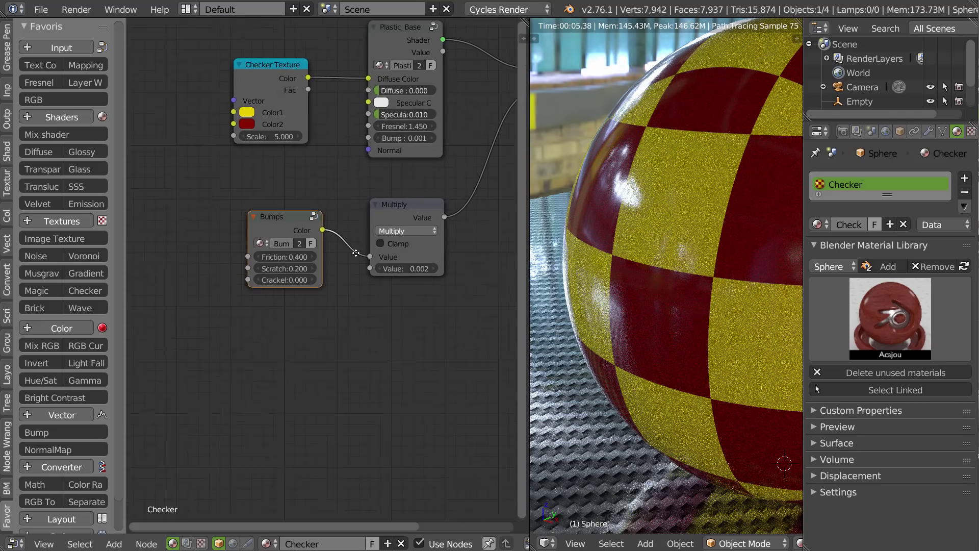
scroll(356, 252, "down", 1)
middle_click_drag(721, 219, 666, 259)
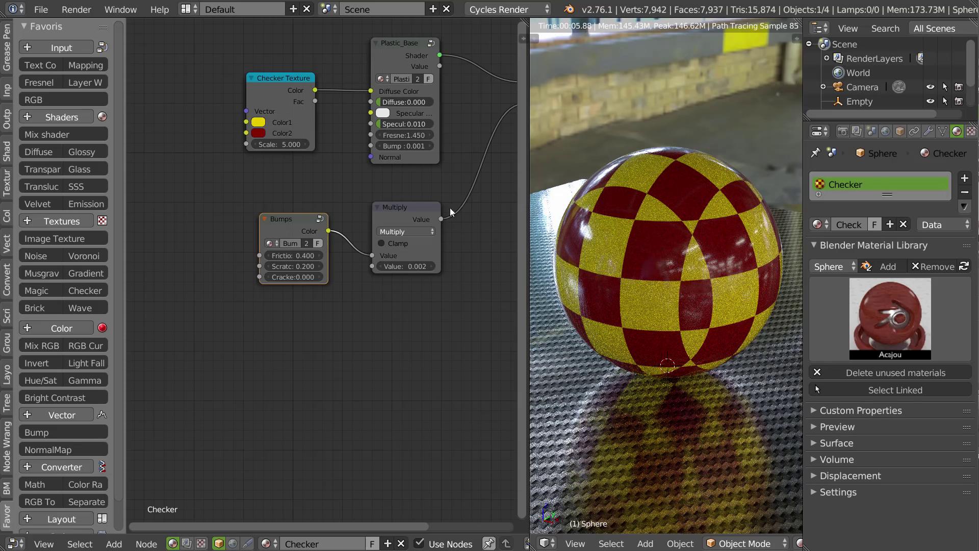
middle_click_drag(372, 220, 316, 268)
left_click_drag(234, 268, 218, 277)
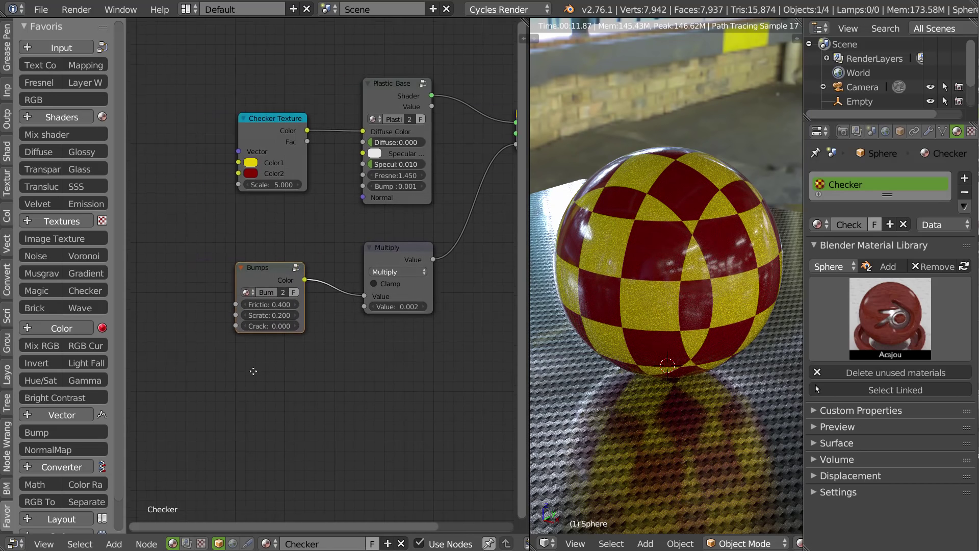
Examine the Mapping nodes inside the Bumps group and the Friction, Scratchs and Crackels inputs it exposes
key("Tab")
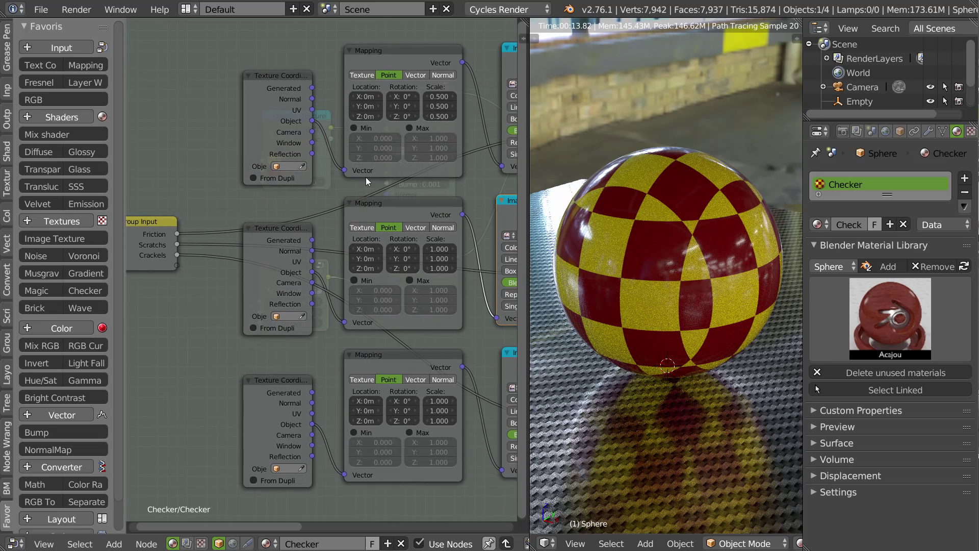
scroll(403, 174, "down", 1)
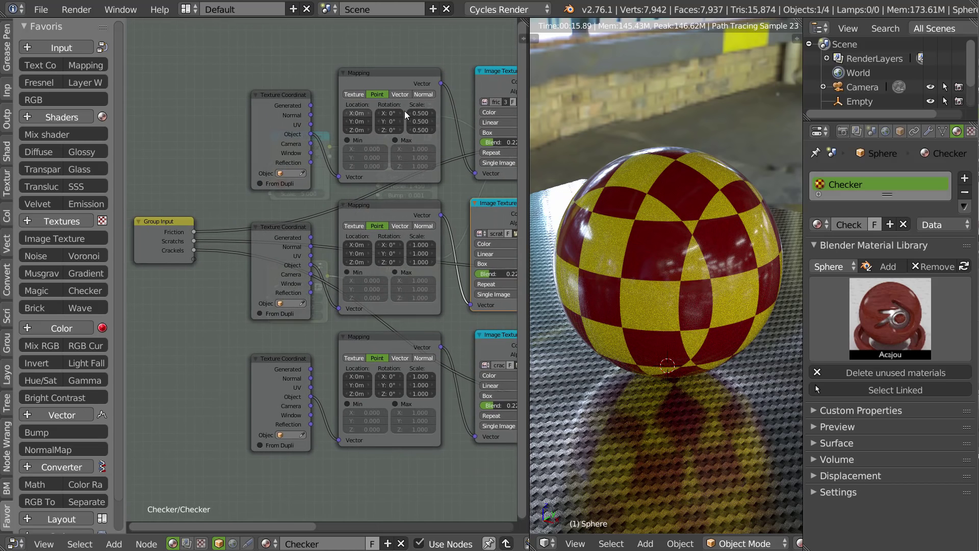
key("Tab")
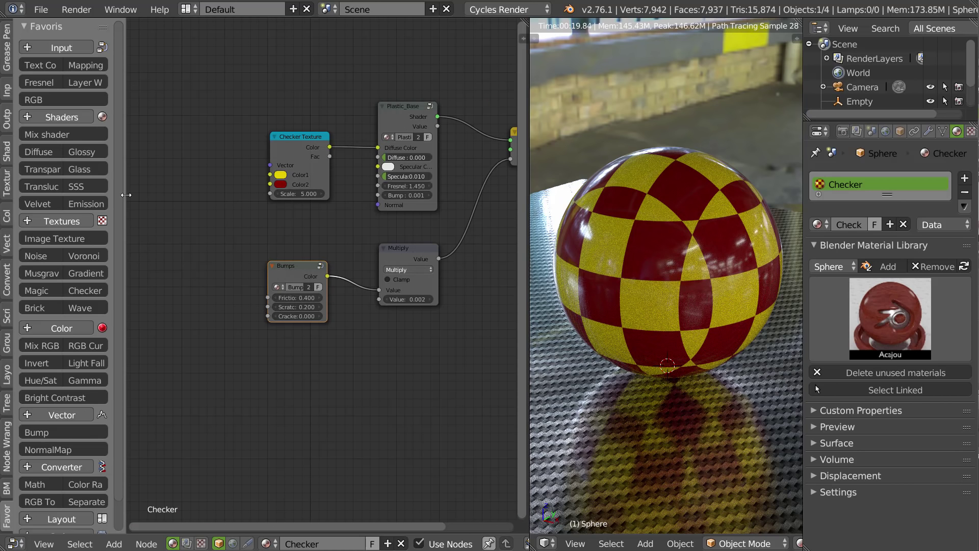
scroll(303, 299, "up", 5)
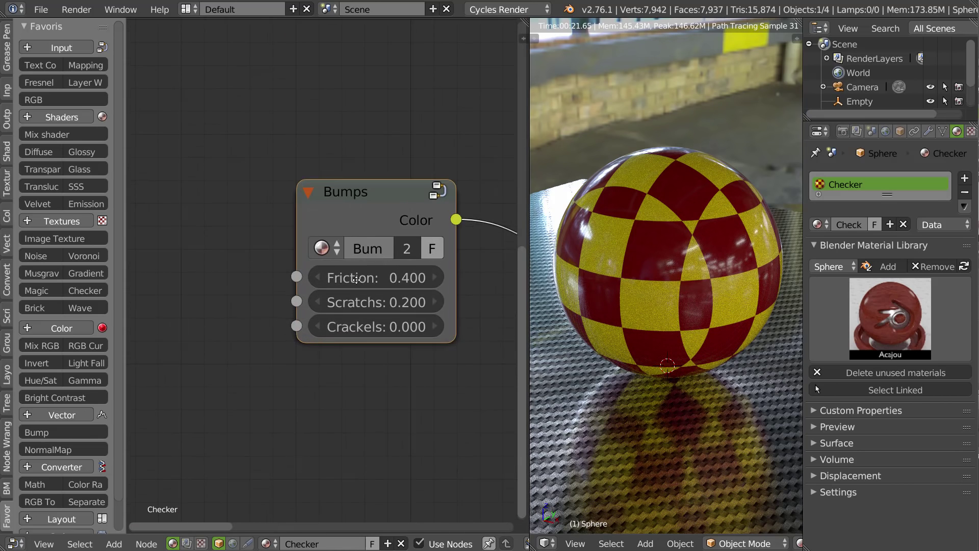
scroll(356, 279, "down", 1)
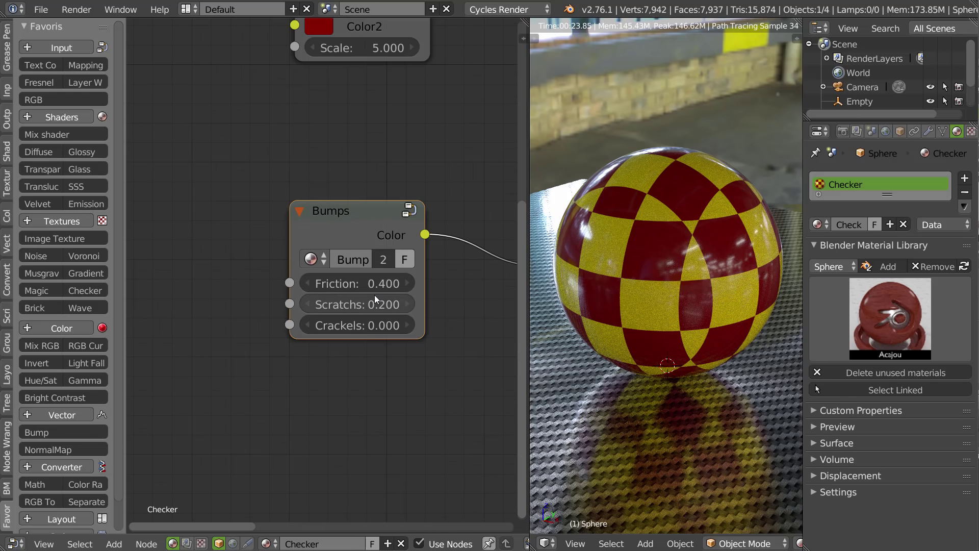